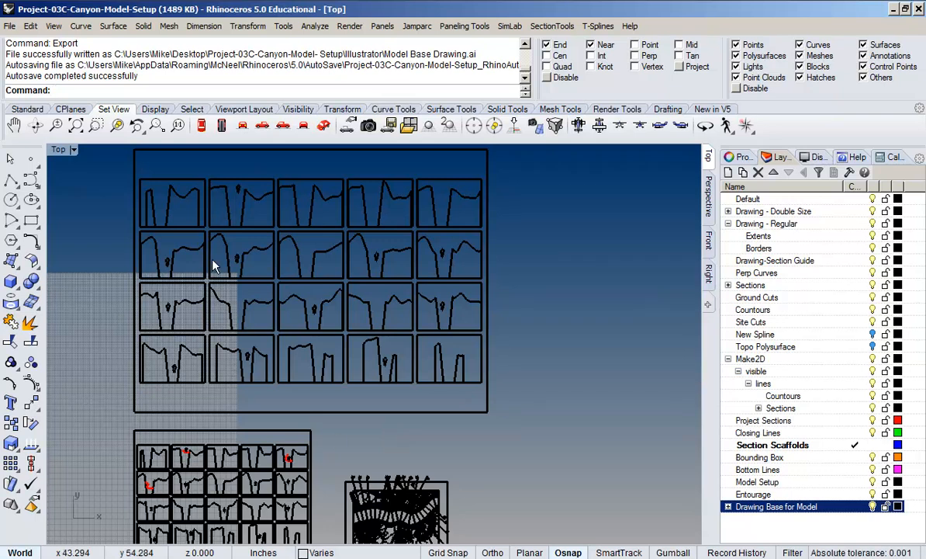
Examine the regular and double-size section sheets and the red project section lines in the Top view
right_drag(288, 256, 376, 272)
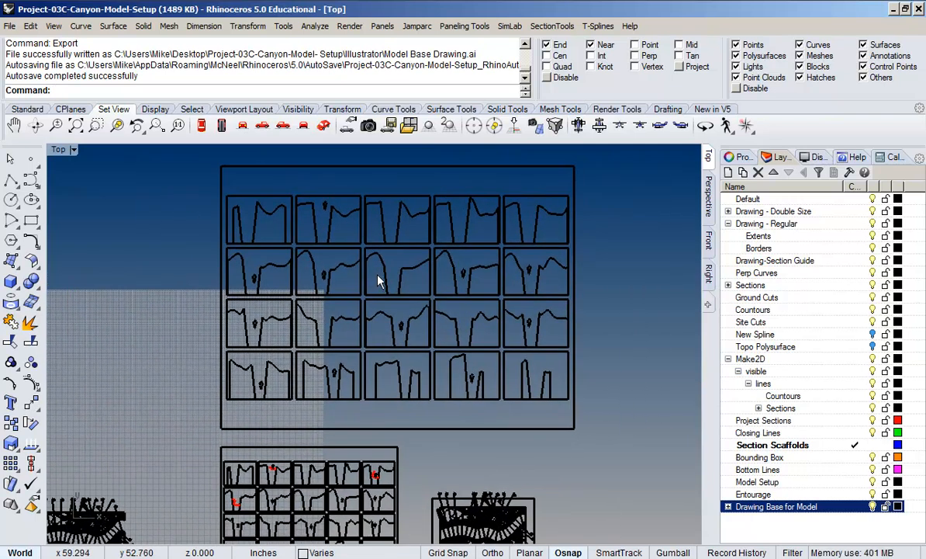
right_drag(403, 421, 474, 273)
scroll(407, 341, up, 8)
right_drag(378, 382, 424, 309)
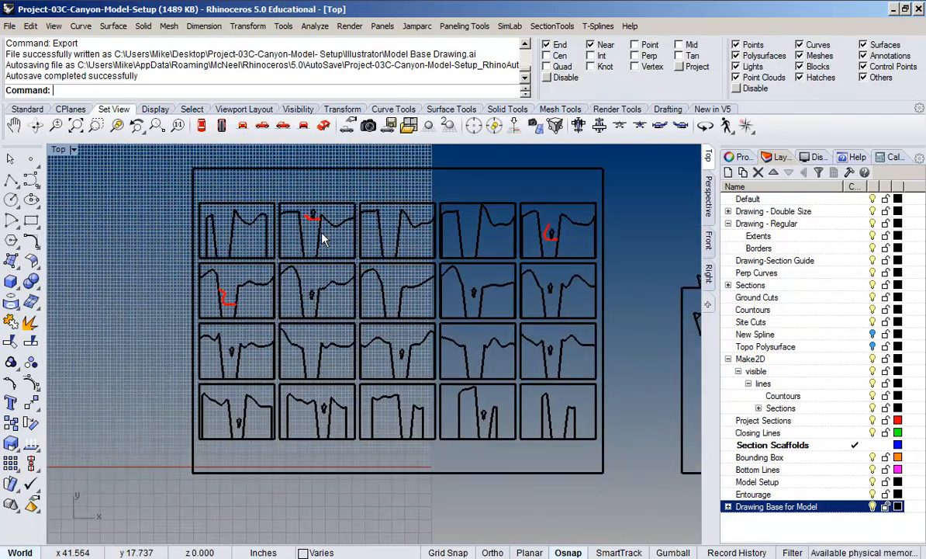
scroll(319, 233, up, 6)
right_drag(319, 233, 278, 277)
scroll(307, 242, down, 5)
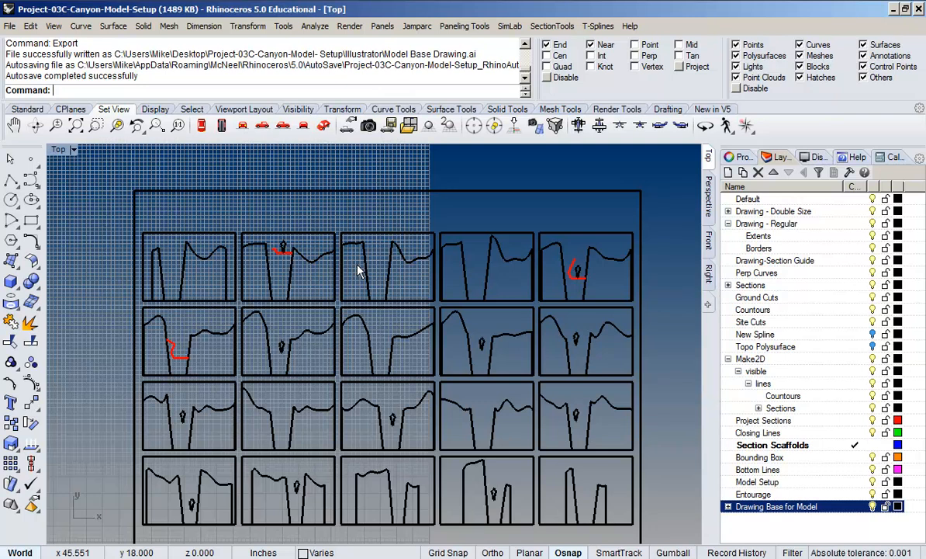
scroll(280, 244, down, 5)
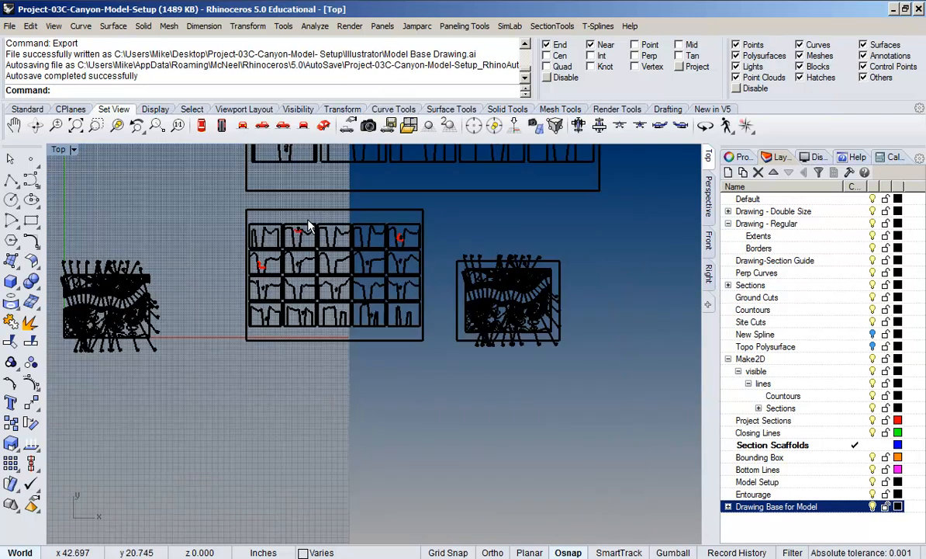
right_drag(305, 221, 314, 383)
mouse_move(466, 221)
right_down()
mouse_move(429, 287)
mouse_move(439, 337)
mouse_move(479, 368)
right_up()
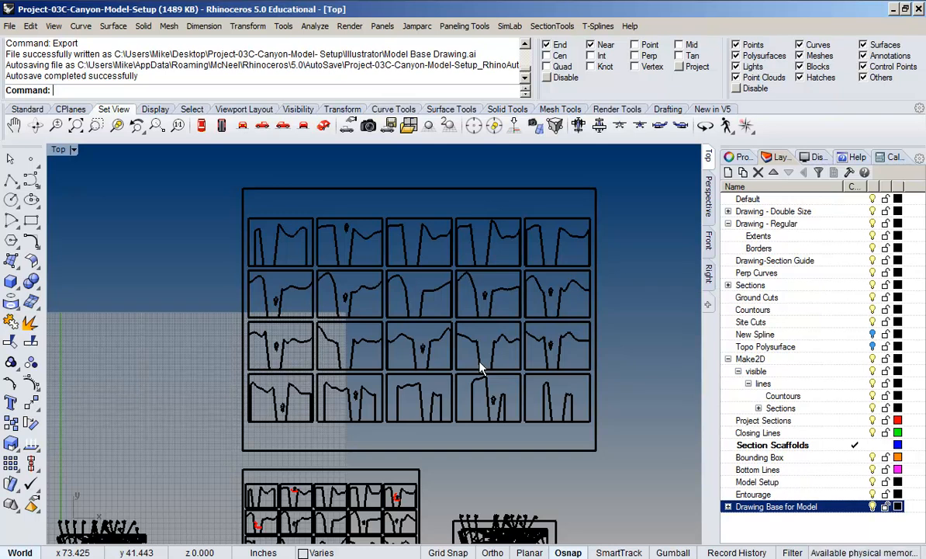
right_drag(224, 386, 332, 226)
right_drag(413, 344, 275, 444)
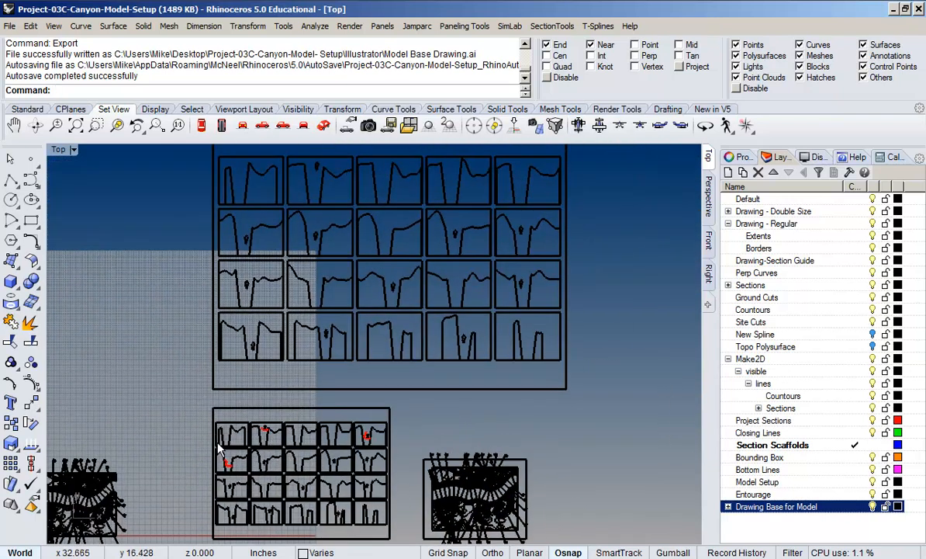
right_drag(244, 356, 233, 410)
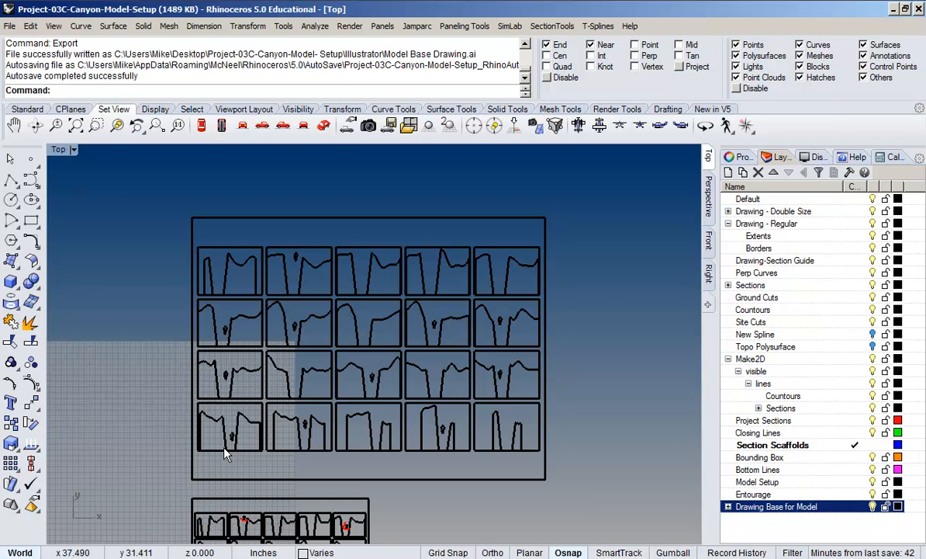
right_drag(350, 420, 386, 324)
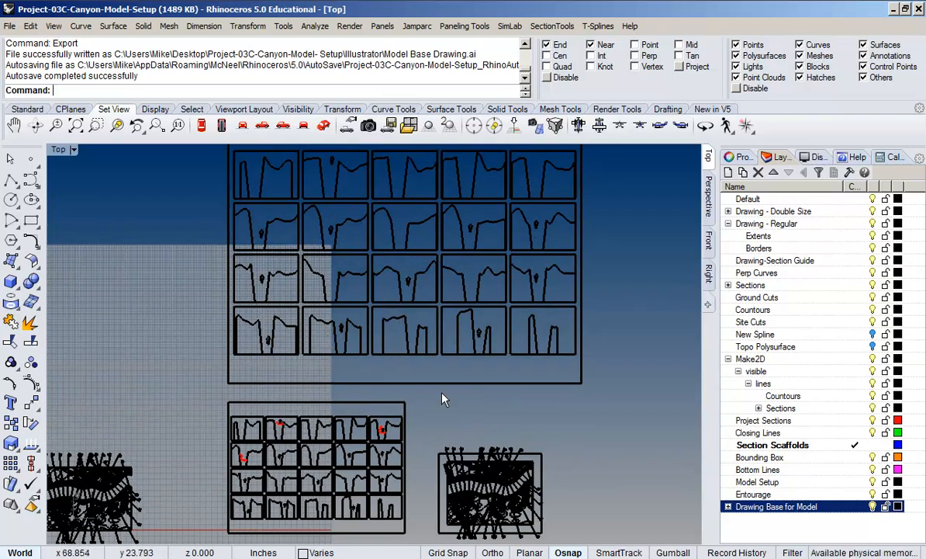
Inspect the red project section line in the first section of the regular sheet's second row and check its layer
right_drag(420, 391, 414, 337)
scroll(255, 397, up, 10)
right_drag(289, 413, 297, 329)
scroll(223, 336, up, 4)
scroll(221, 338, up, 6)
right_drag(237, 327, 252, 373)
scroll(252, 371, down, 4)
scroll(324, 353, up, 6)
scroll(488, 352, down, 8)
right_drag(401, 346, 317, 356)
scroll(253, 377, up, 6)
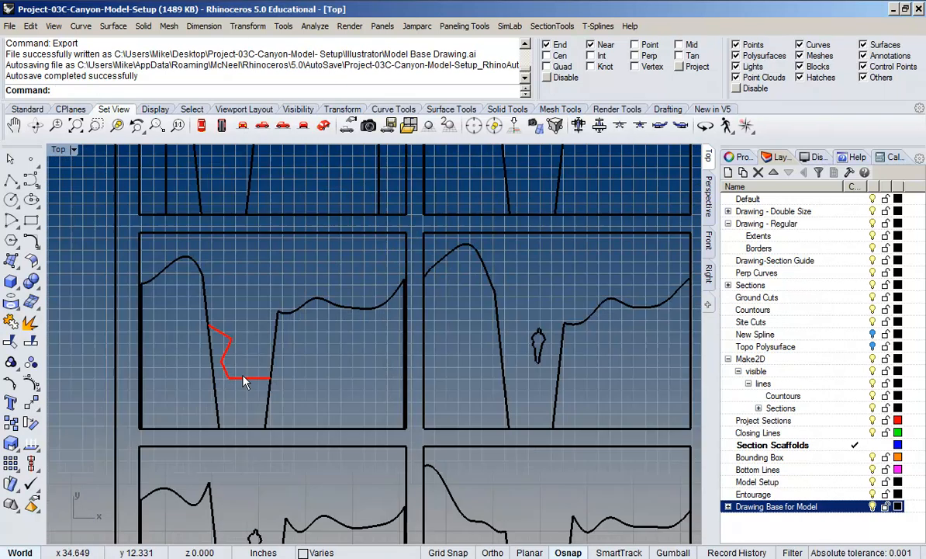
click(244, 380)
scroll(245, 364, down, 6)
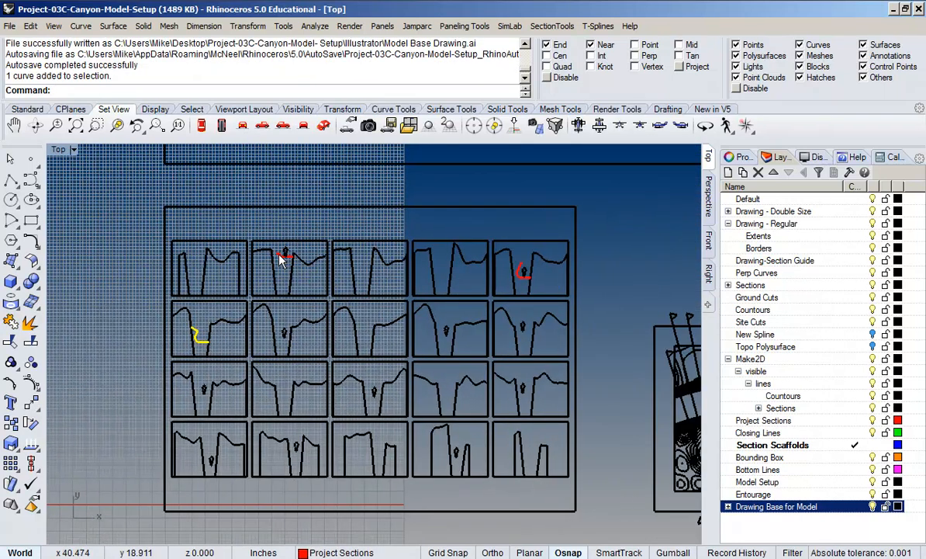
click(356, 214)
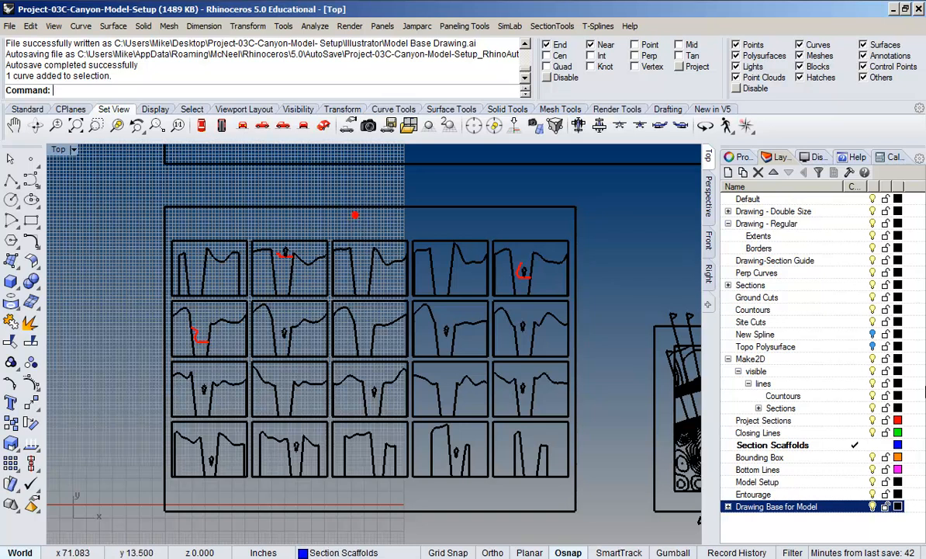
Select all objects on the Project Sections layer
right_click(811, 448)
click(752, 482)
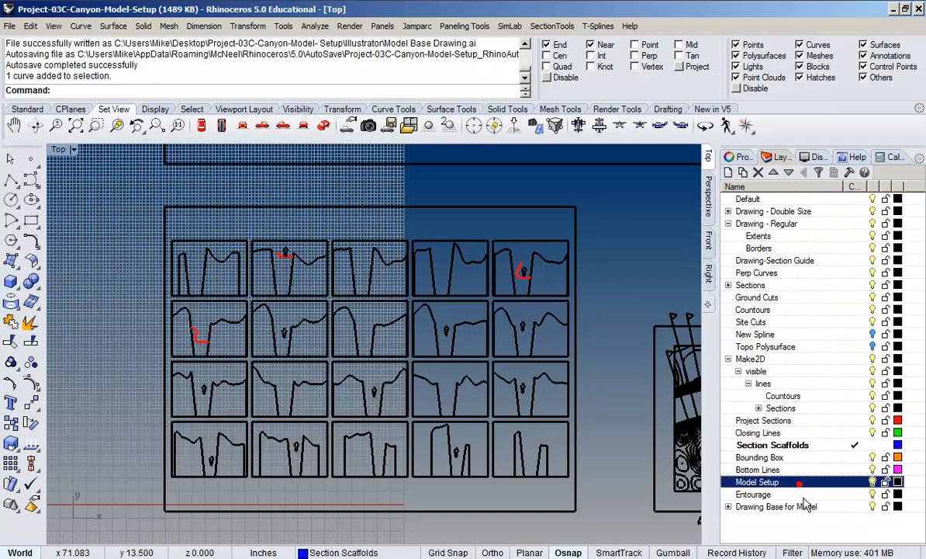
right_click(816, 422)
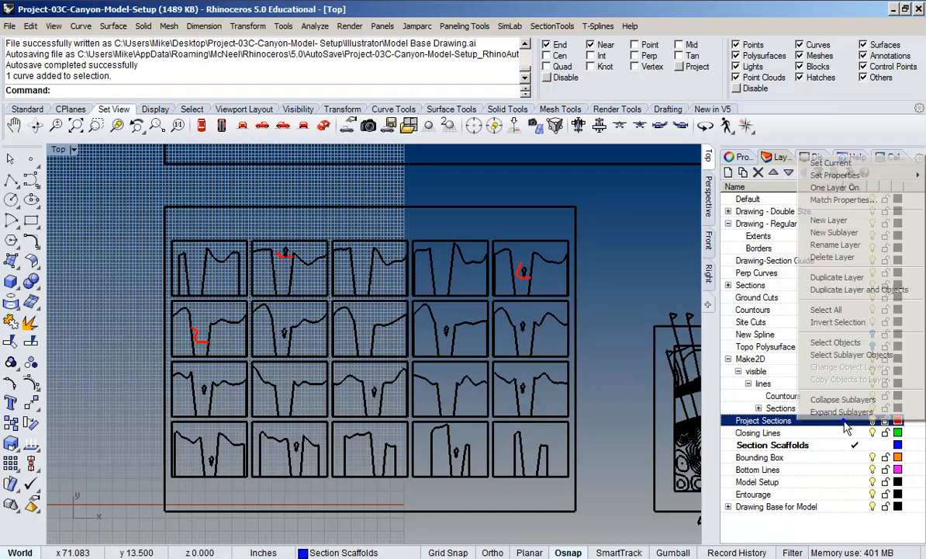
click(835, 342)
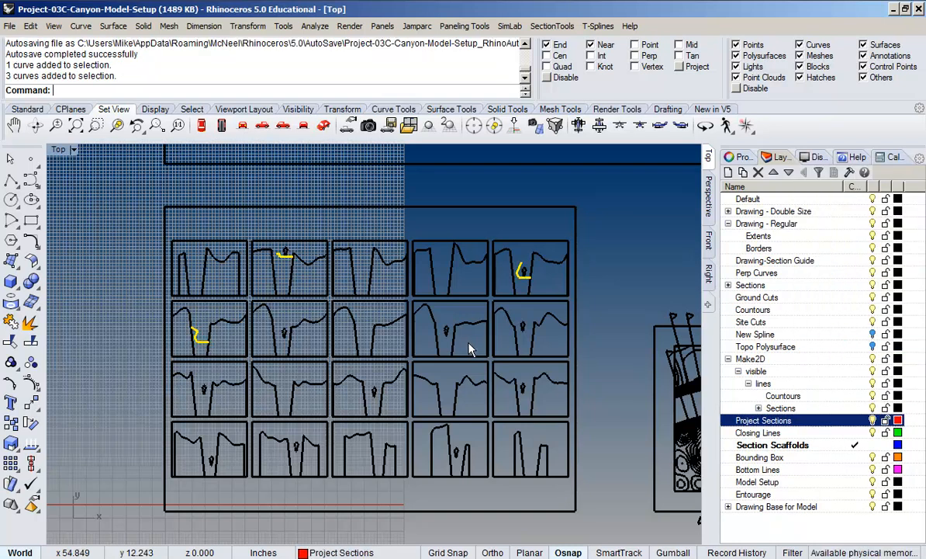
Start copying the selected project section curves, using the lower-left corner of the regular sheet's bottom-left section frame as base point
right_drag(469, 344, 481, 331)
right_drag(329, 358, 351, 323)
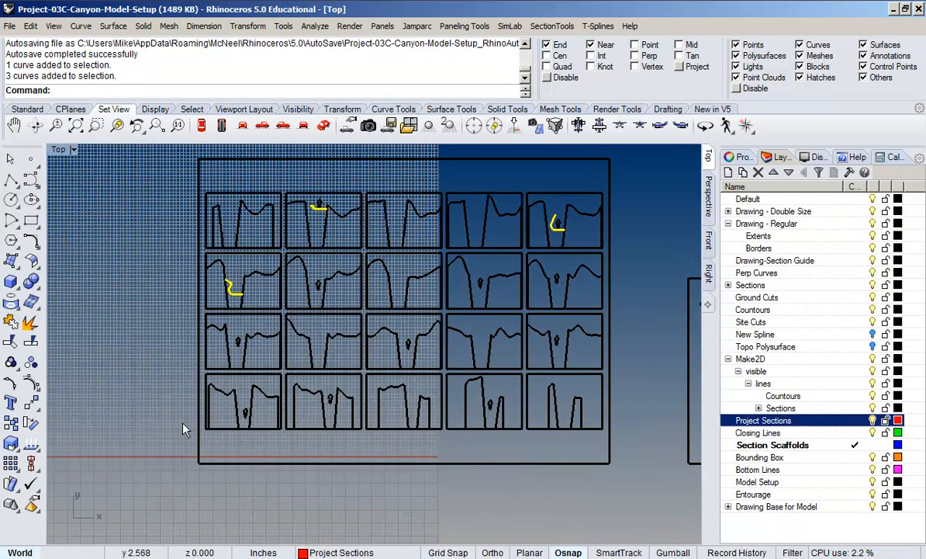
right_drag(184, 424, 204, 444)
scroll(222, 415, up, 10)
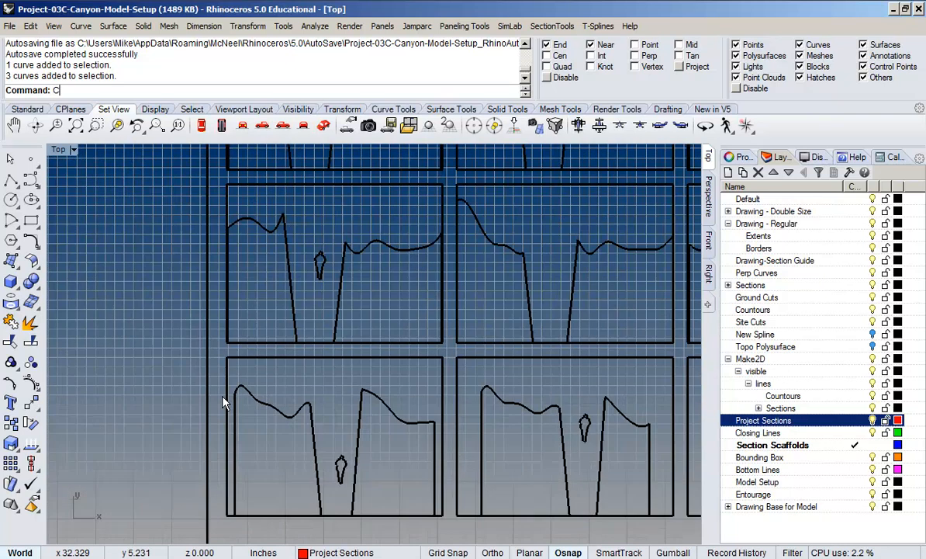
text(opy)
key(Return)
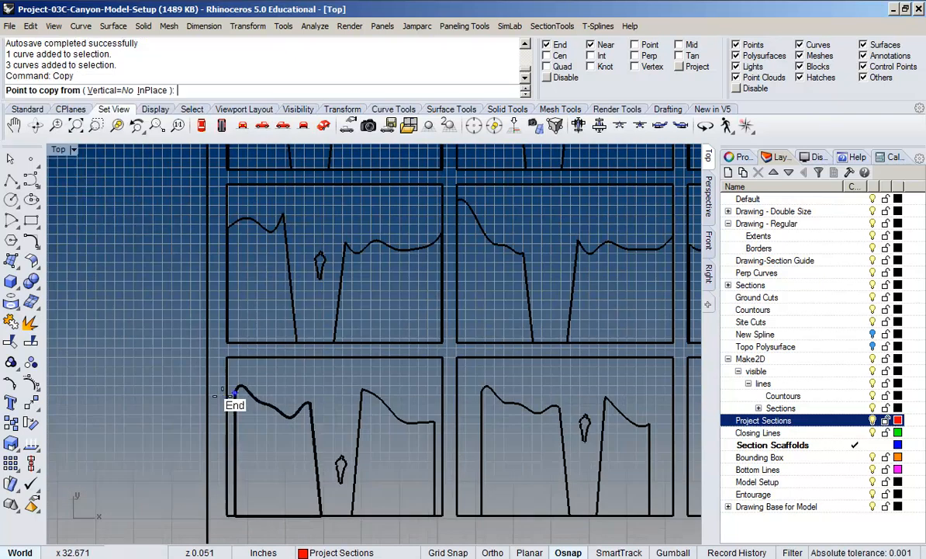
scroll(367, 373, down, 5)
right_drag(382, 399, 300, 300)
scroll(241, 349, up, 2)
scroll(237, 350, up, 5)
right_drag(225, 419, 224, 440)
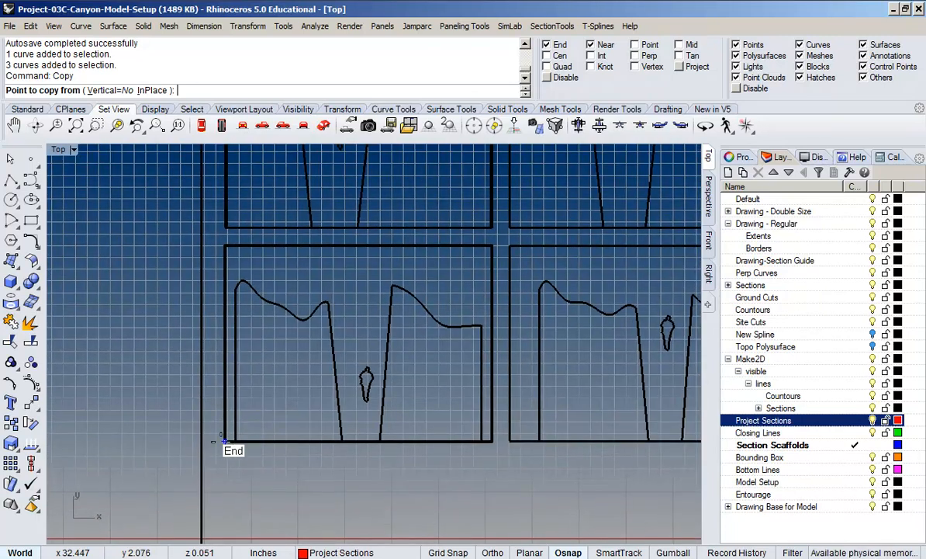
click(223, 440)
Place the copy at the lower-left corner of the double-size sheet's bottom-left section frame and finish copying
scroll(223, 441, down, 10)
right_drag(271, 334, 243, 517)
scroll(194, 422, up, 6)
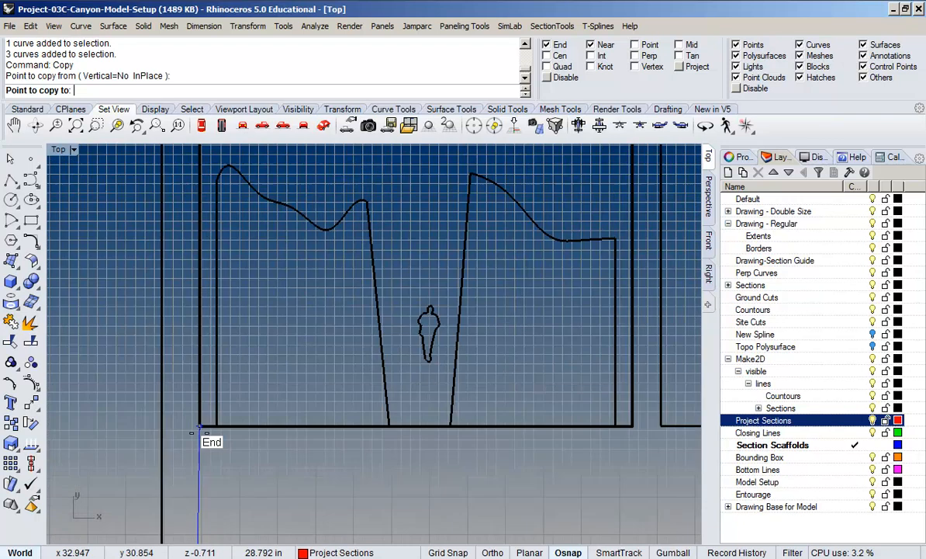
click(198, 425)
scroll(198, 427, down, 6)
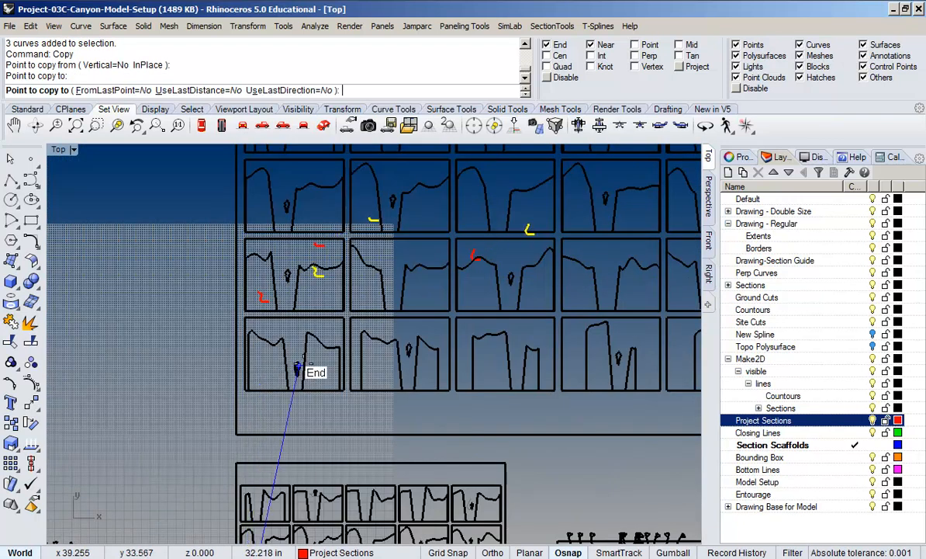
key(Return)
right_drag(411, 346, 376, 357)
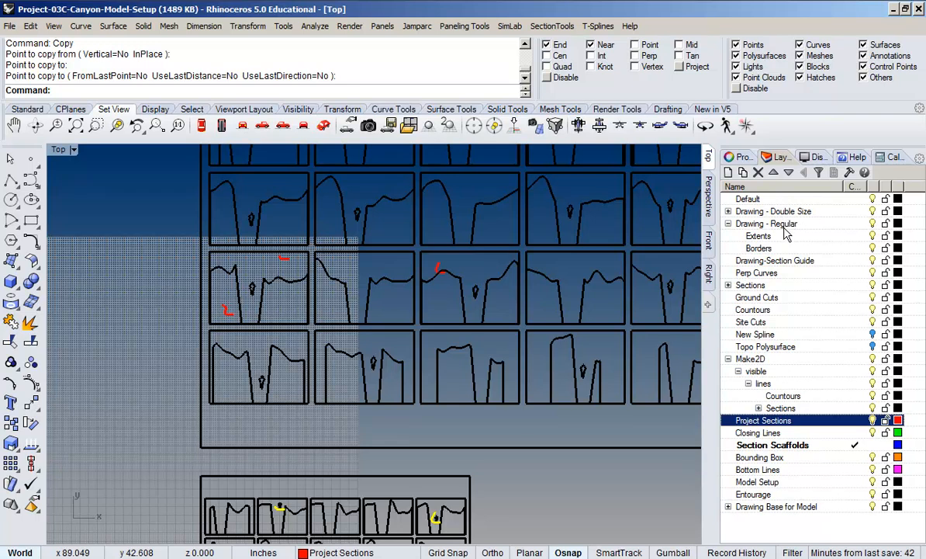
Collapse the sublayers of the Drawing - Regular layer
click(727, 223)
right_drag(343, 294, 282, 374)
right_drag(185, 388, 204, 349)
scroll(233, 252, down, 4)
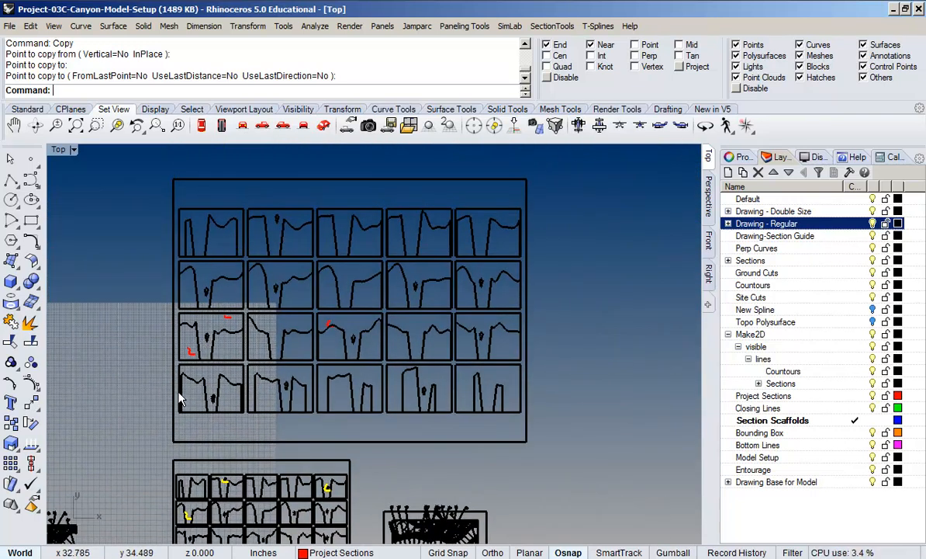
scroll(232, 357, up, 4)
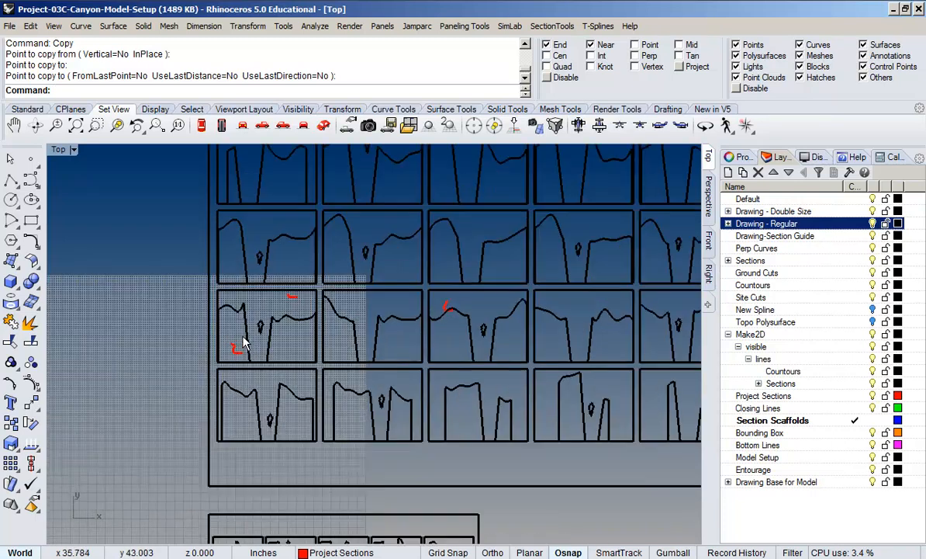
scroll(199, 306, down, 4)
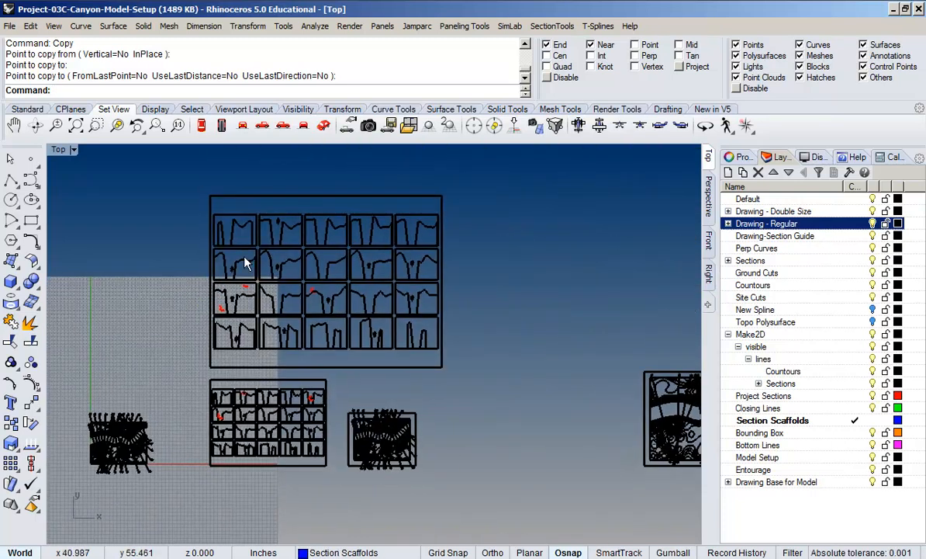
Reselect the copied curves with SelLast and scale them by 2 from the lower-left corner of the double-size sheet's bottom-left section frame
text(elLast)
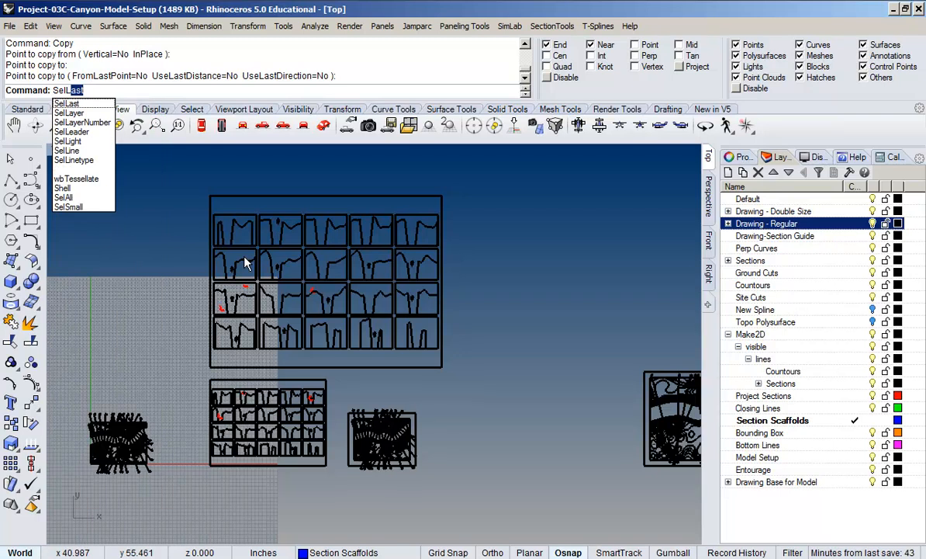
key(Return)
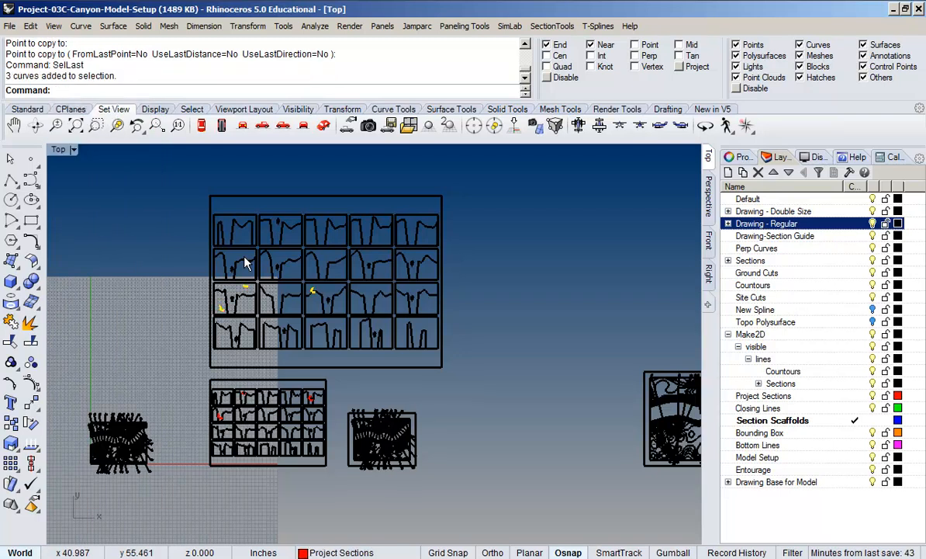
scroll(163, 277, up, 5)
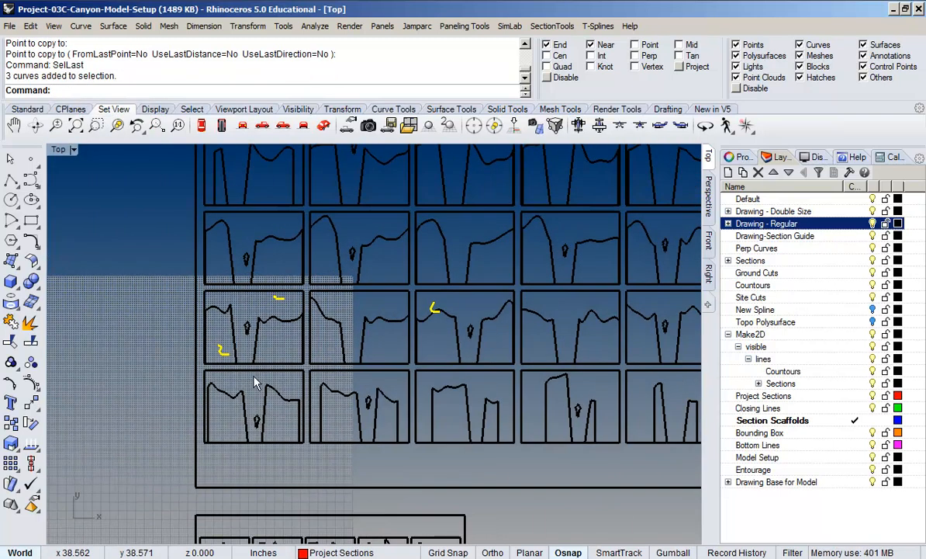
text(Scale)
key(Return)
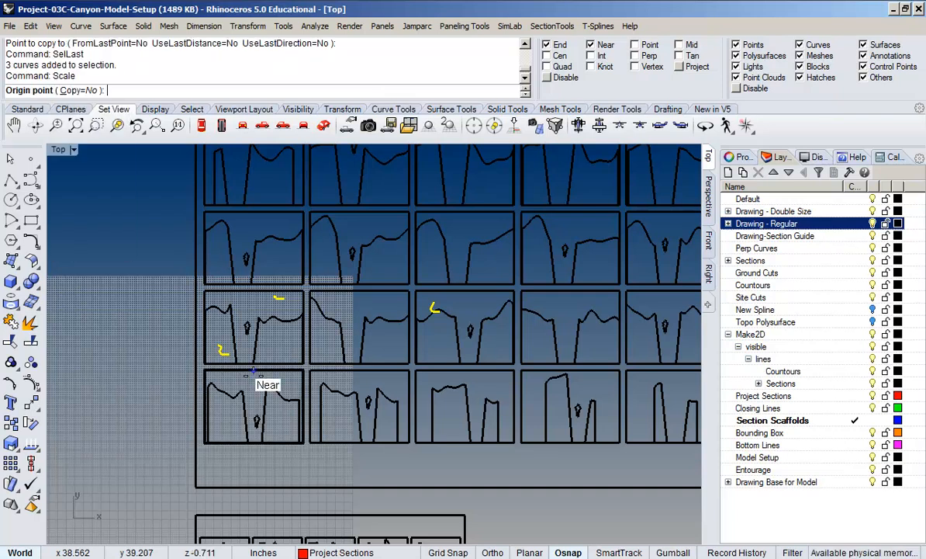
scroll(215, 448, up, 3)
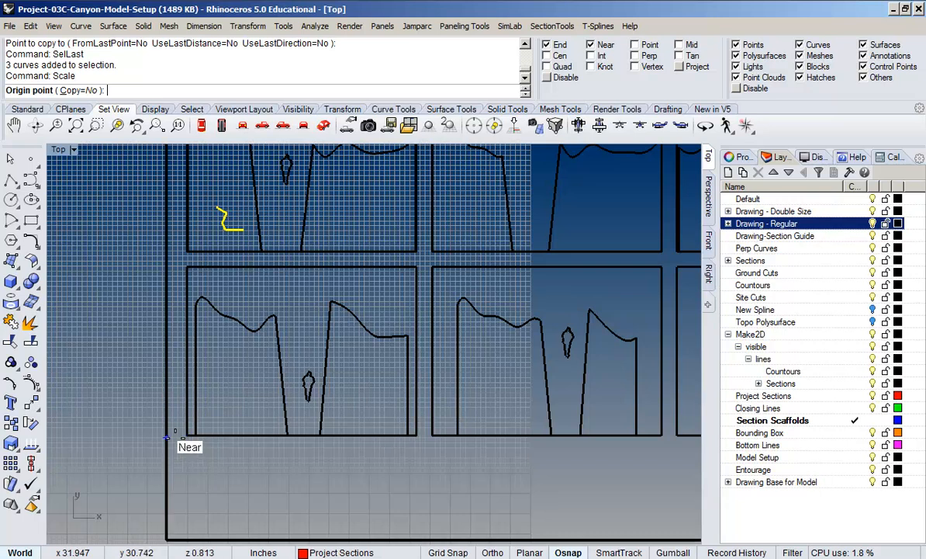
click(187, 434)
scroll(219, 421, down, 2)
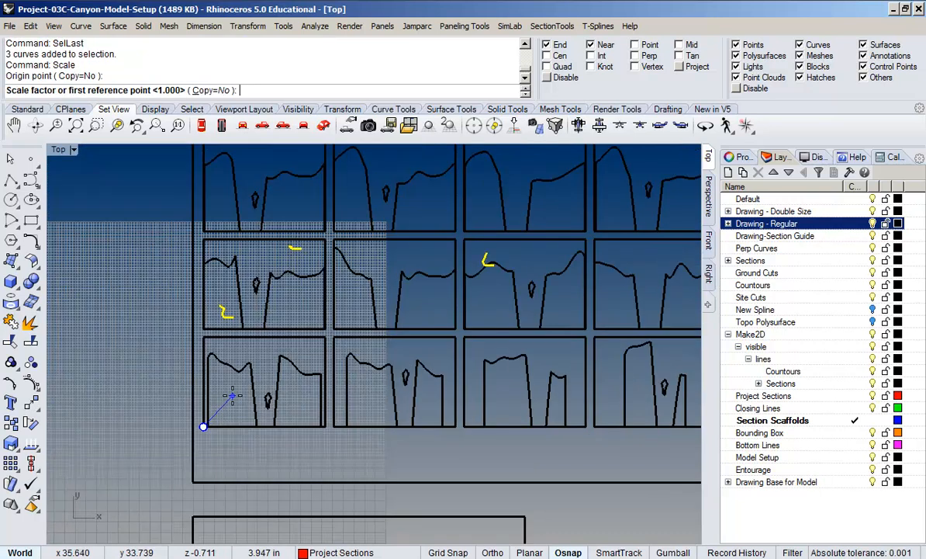
key(Return)
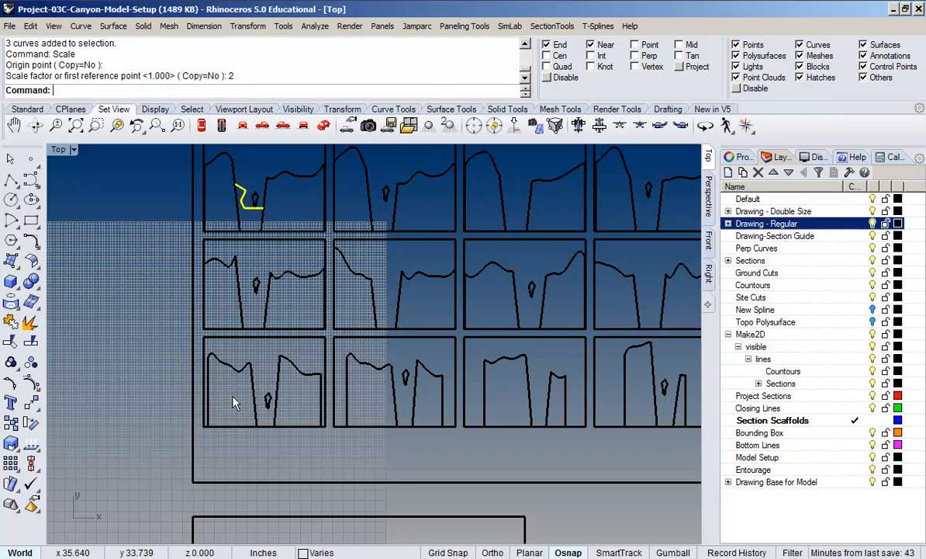
Check how the scaled project section lines fit the canyon profiles and human figures in the double-size sections
scroll(296, 340, down, 3)
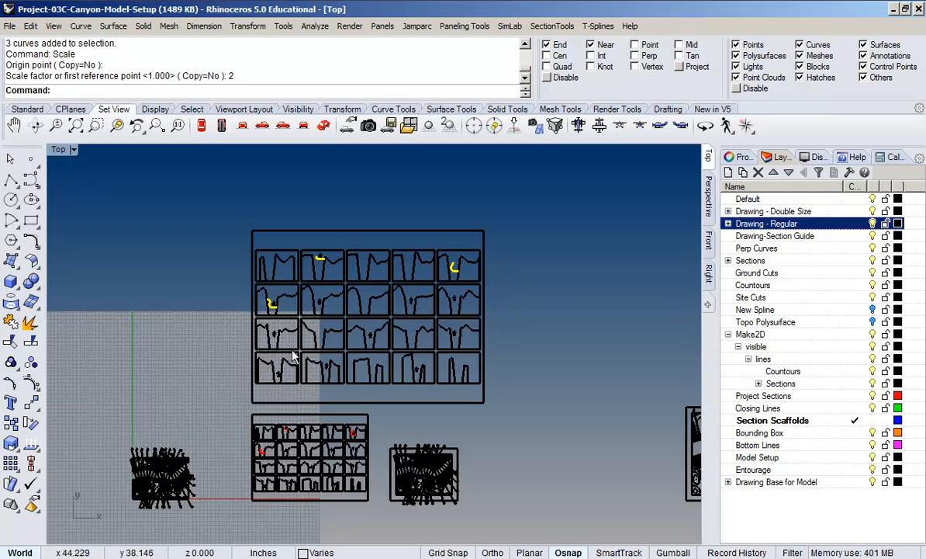
scroll(271, 293, up, 5)
scroll(309, 309, up, 4)
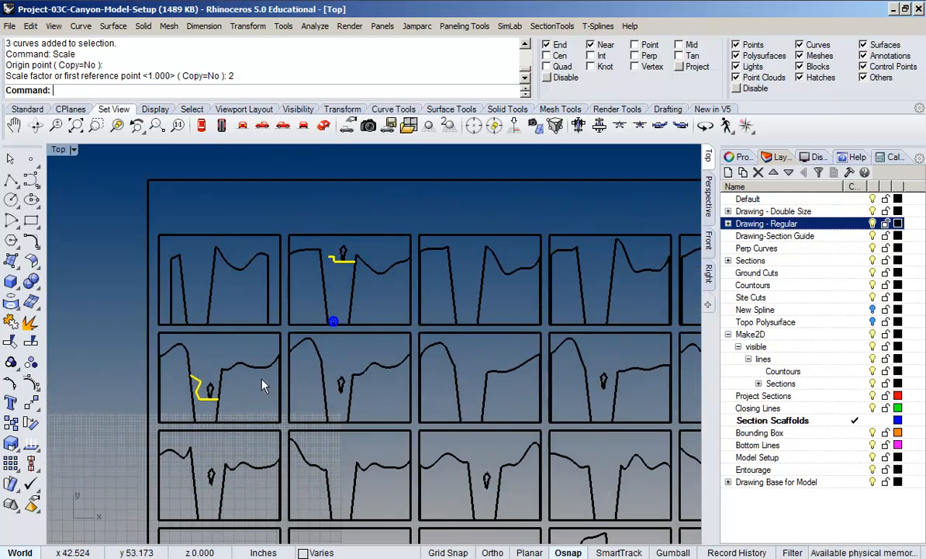
right_drag(242, 310, 235, 441)
scroll(238, 457, down, 4)
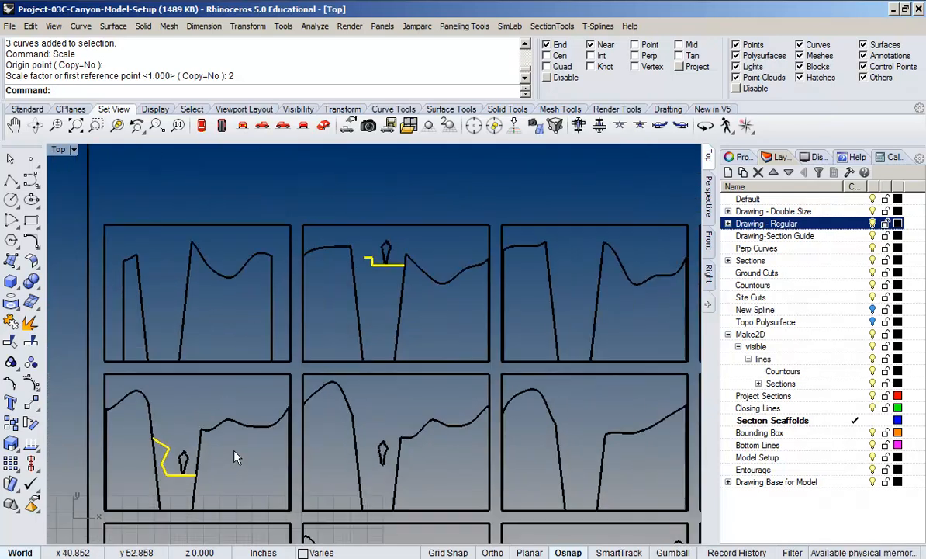
scroll(289, 362, up, 4)
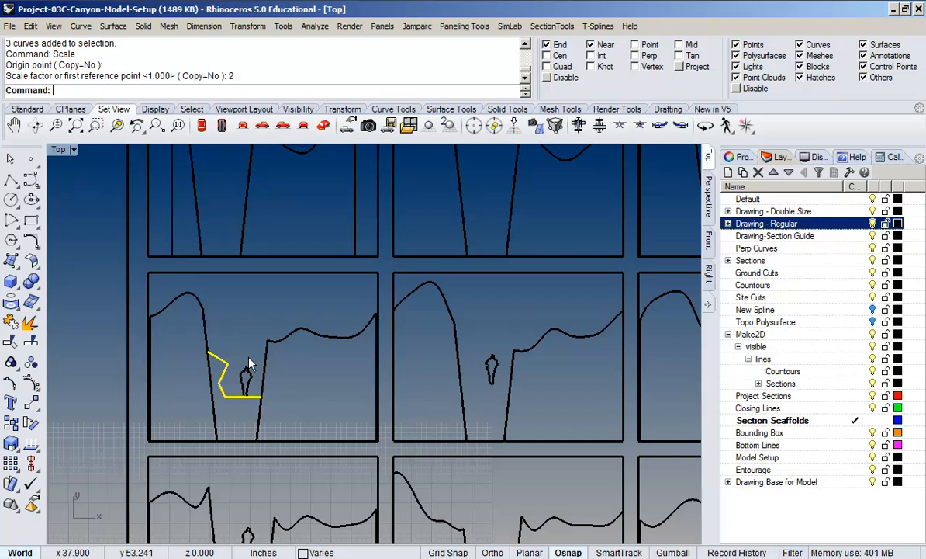
Examine the stepped project section line against the human figure in the top row's second section and clear the selection
scroll(248, 364, down, 5)
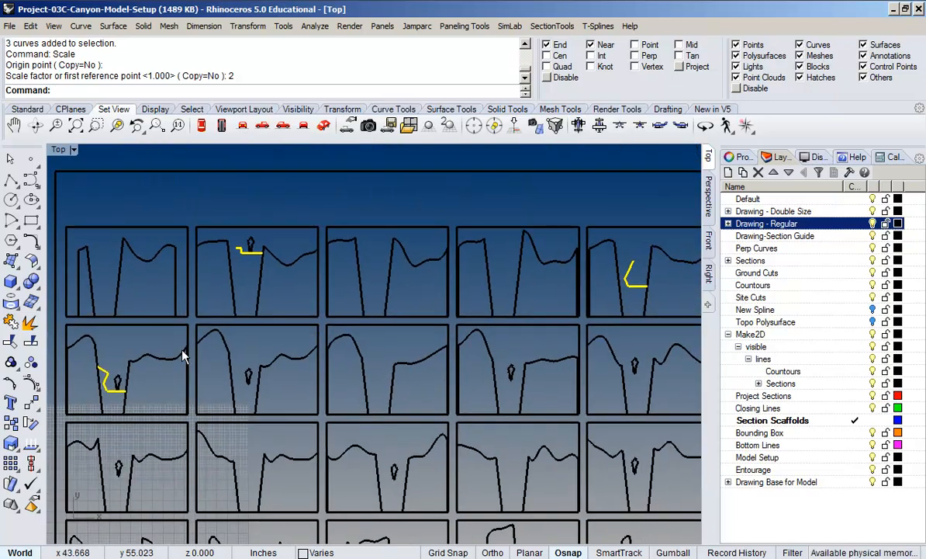
scroll(233, 248, up, 5)
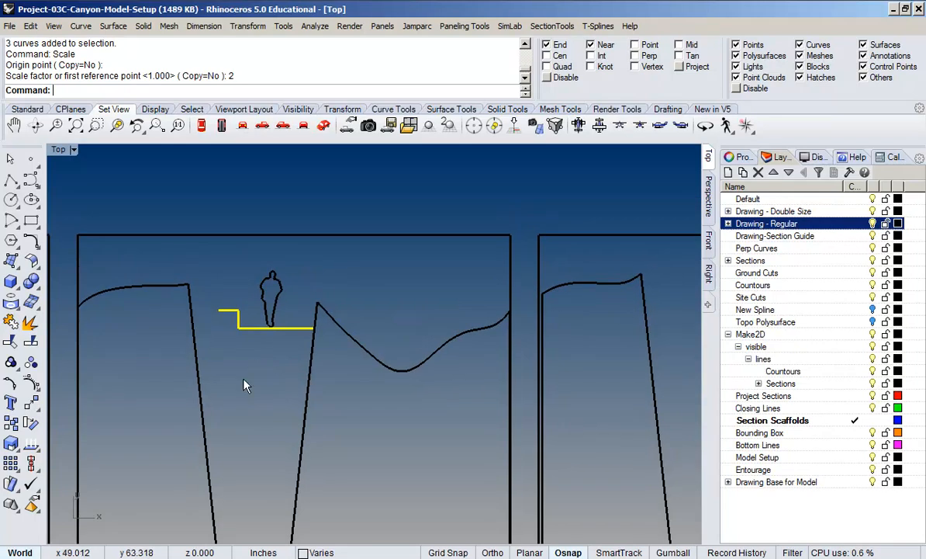
scroll(225, 334, up, 3)
mouse_move(243, 263)
right_down()
mouse_move(256, 207)
mouse_move(248, 250)
right_up()
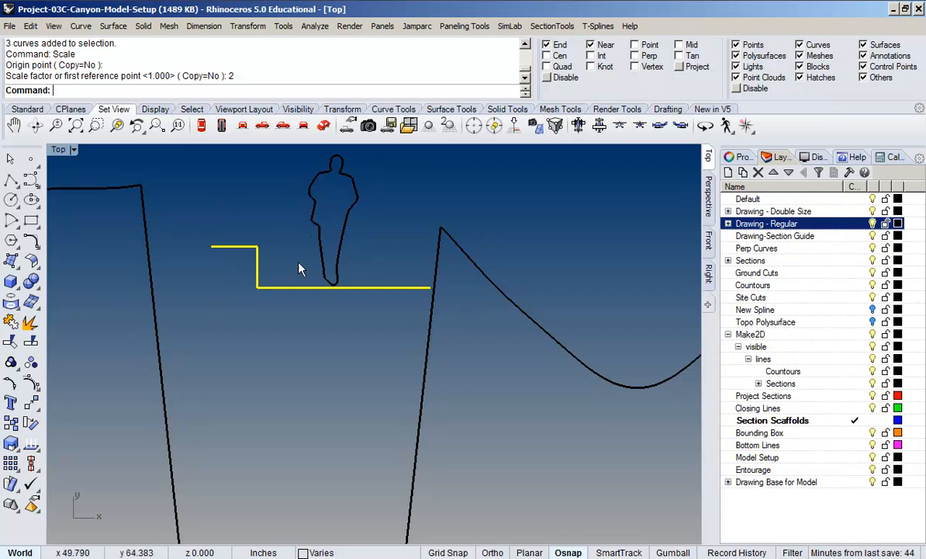
scroll(301, 268, down, 5)
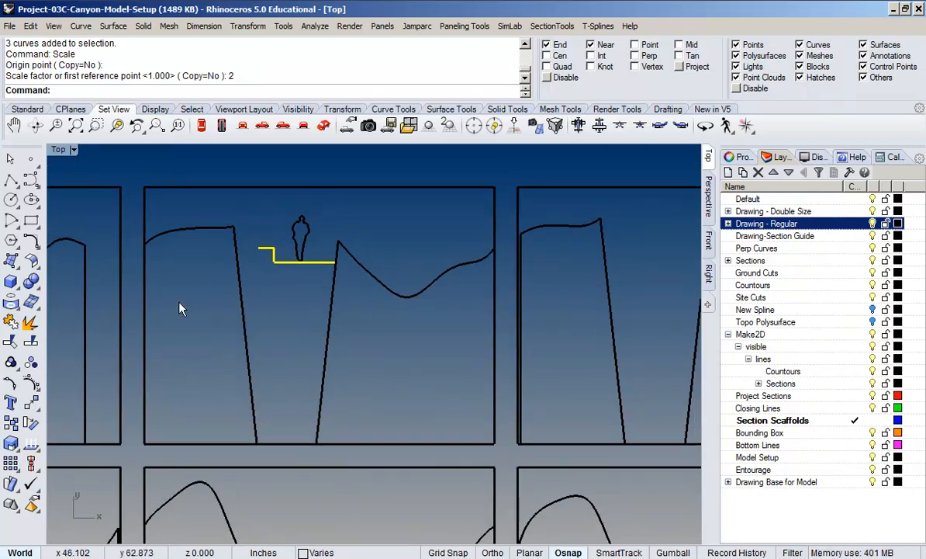
key(Escape)
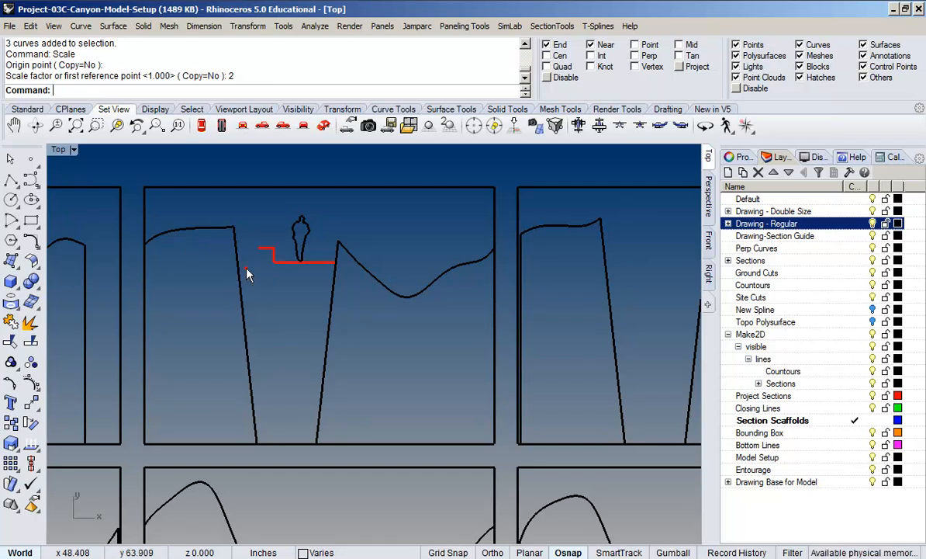
Inspect the ground cut outlines on either side of the stepped project section line and deselect them
click(240, 271)
click(332, 306)
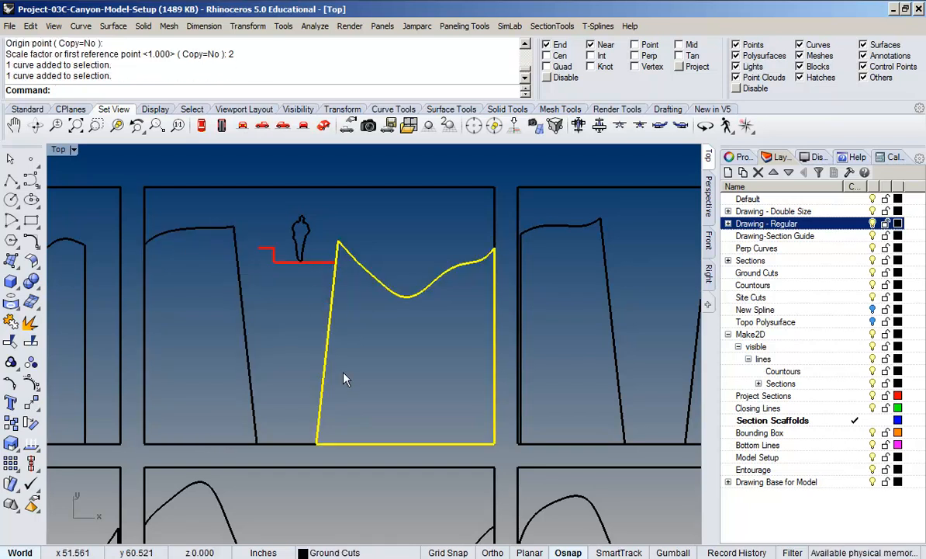
click(296, 304)
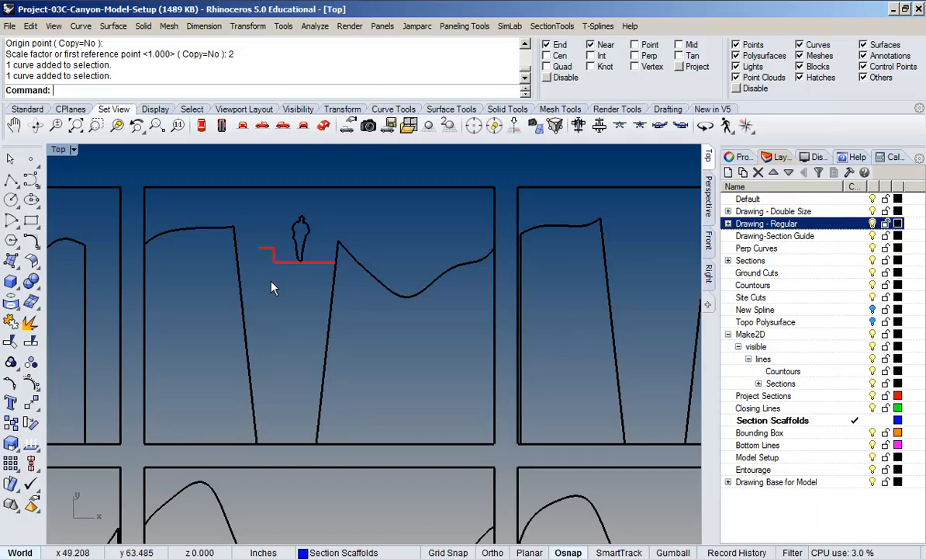
right_drag(271, 288, 308, 282)
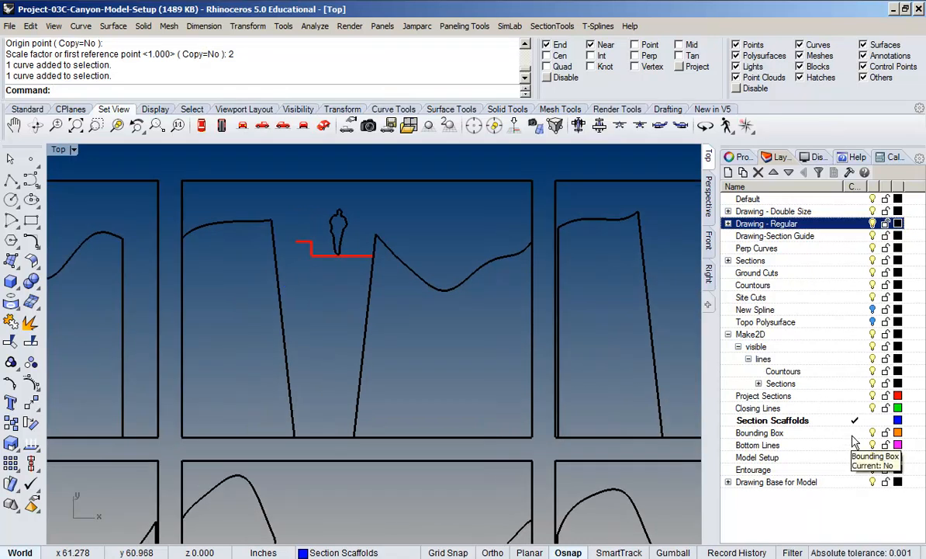
Make Closing Lines the current layer and start a polyline at the left end of the stepped project section line
scroll(303, 280, up, 5)
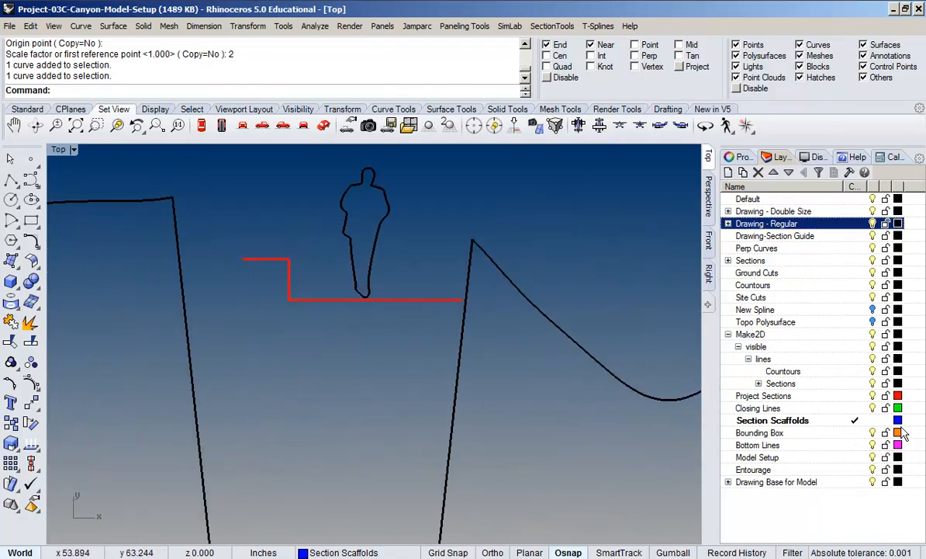
click(855, 408)
right_drag(245, 315, 218, 349)
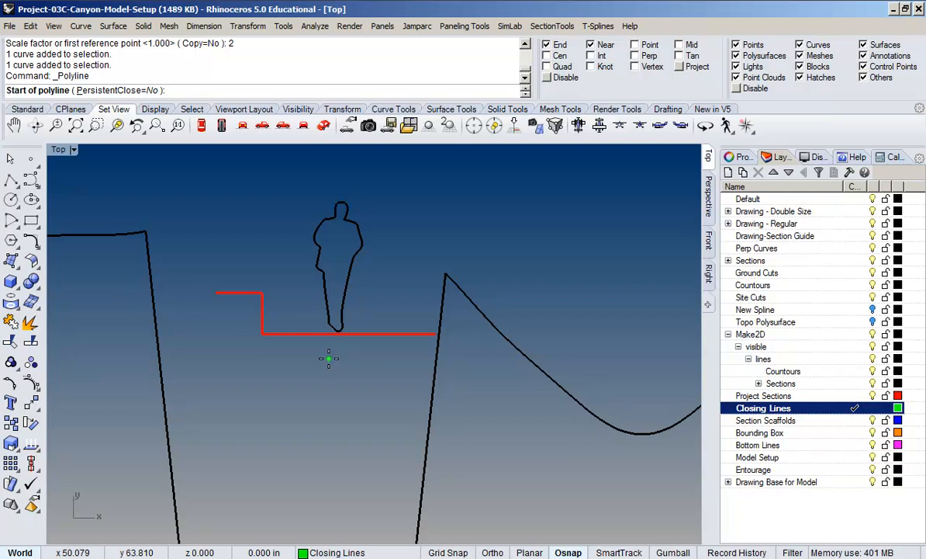
right_drag(287, 407, 306, 335)
scroll(311, 335, down, 2)
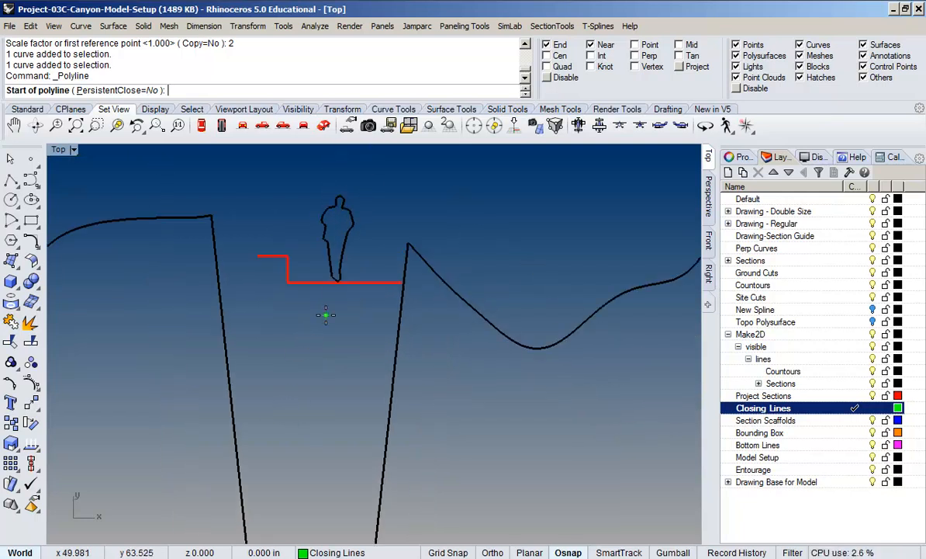
scroll(355, 332, down, 3)
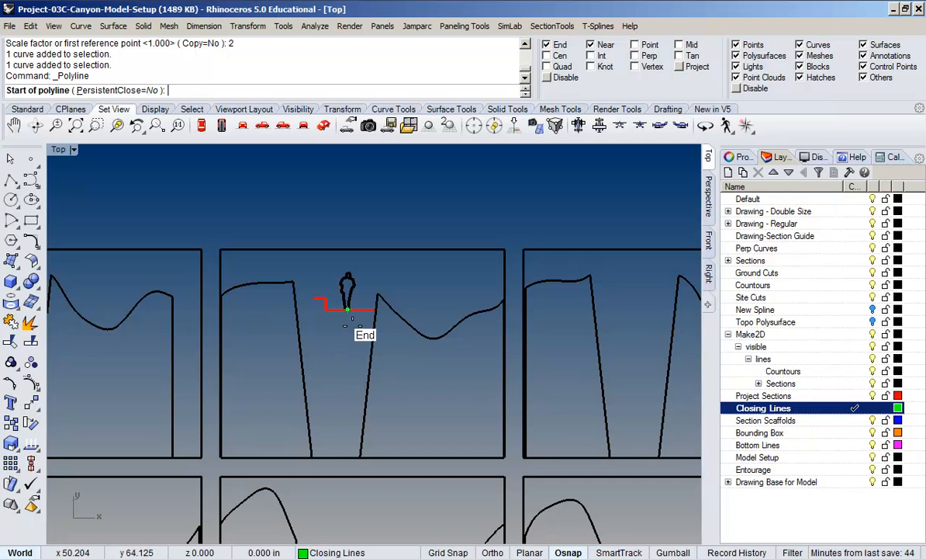
scroll(344, 298, up, 4)
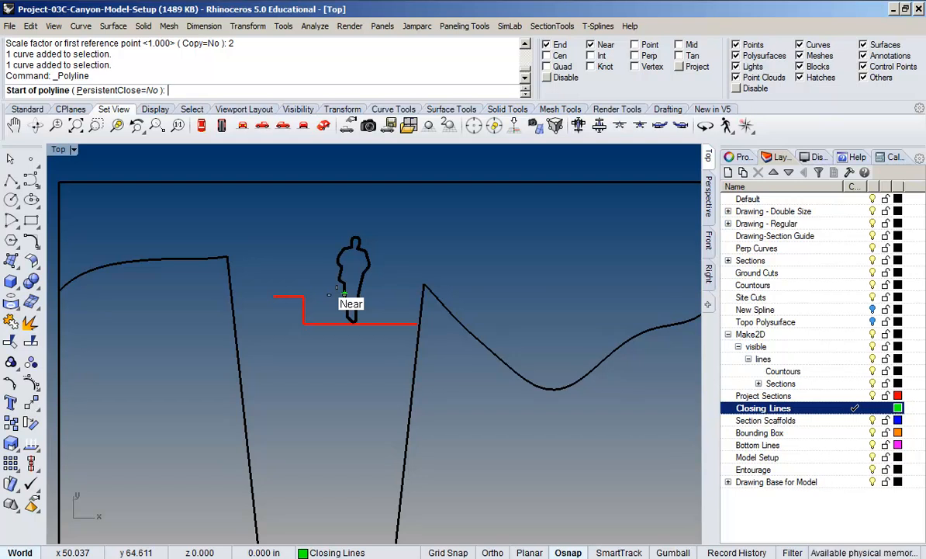
scroll(329, 302, up, 5)
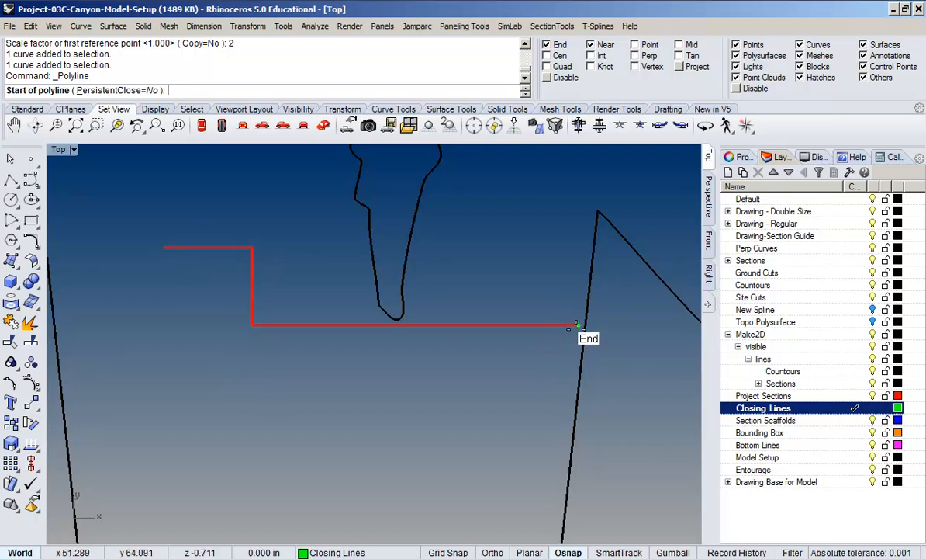
scroll(574, 322, down, 4)
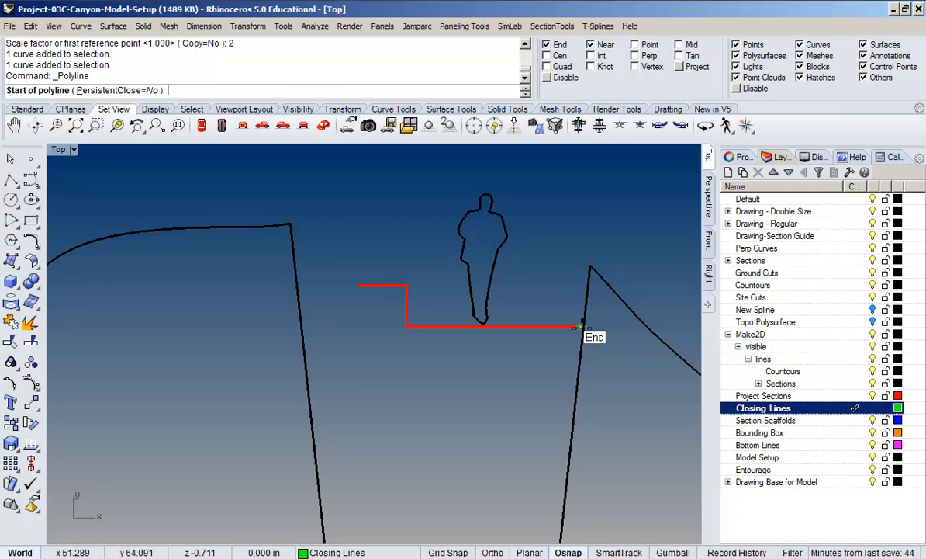
click(360, 286)
Run the polyline about 0.25 in straight up, about 2.6 in across to the right ridge, and down to the project line's right end
scroll(360, 287, up, 3)
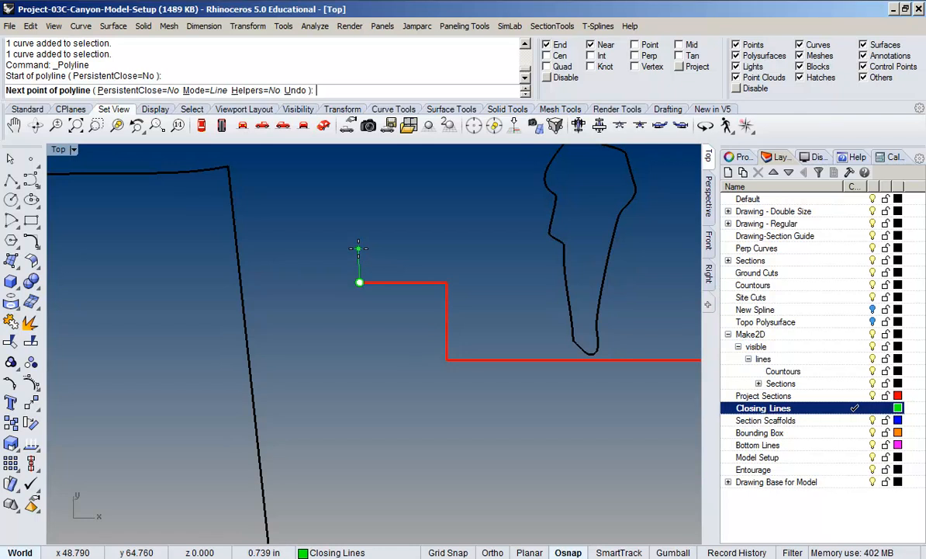
key(shift)
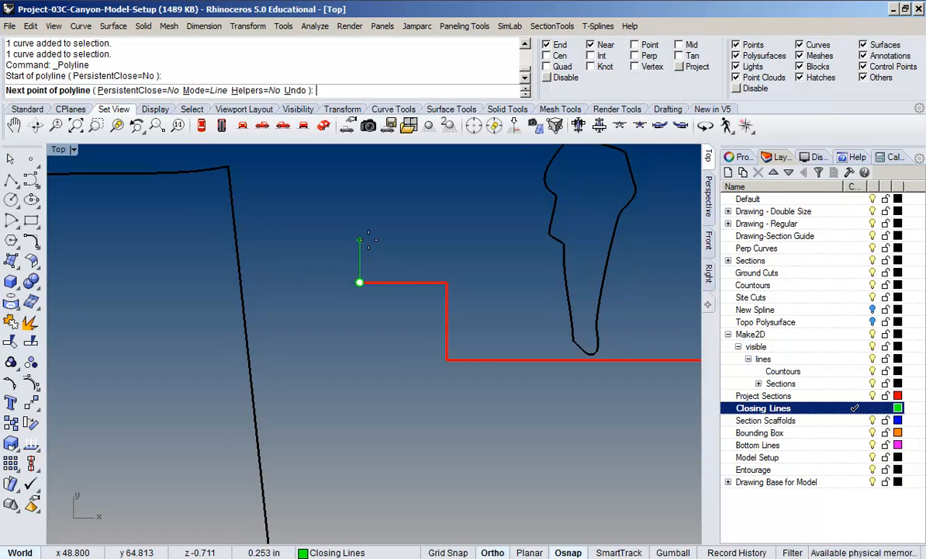
click(369, 239)
scroll(368, 239, down, 3)
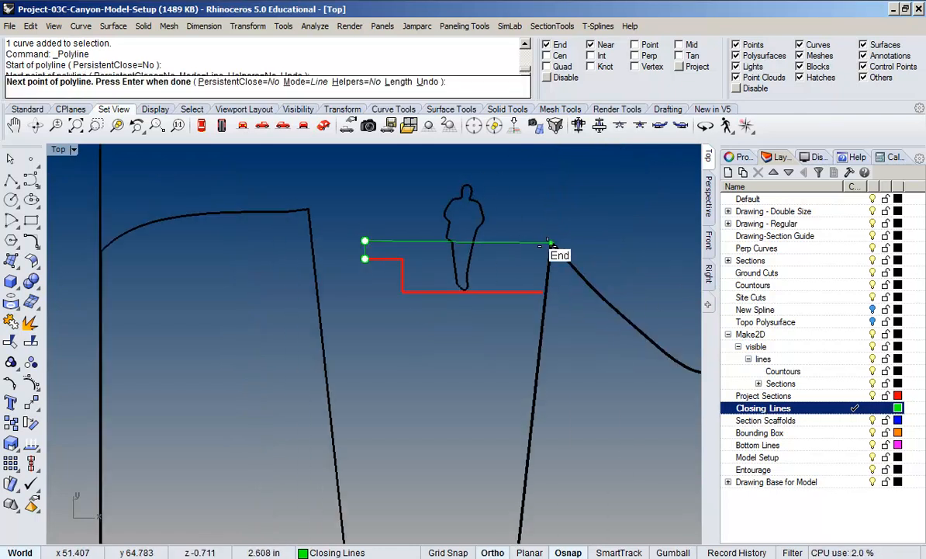
scroll(547, 243, up, 3)
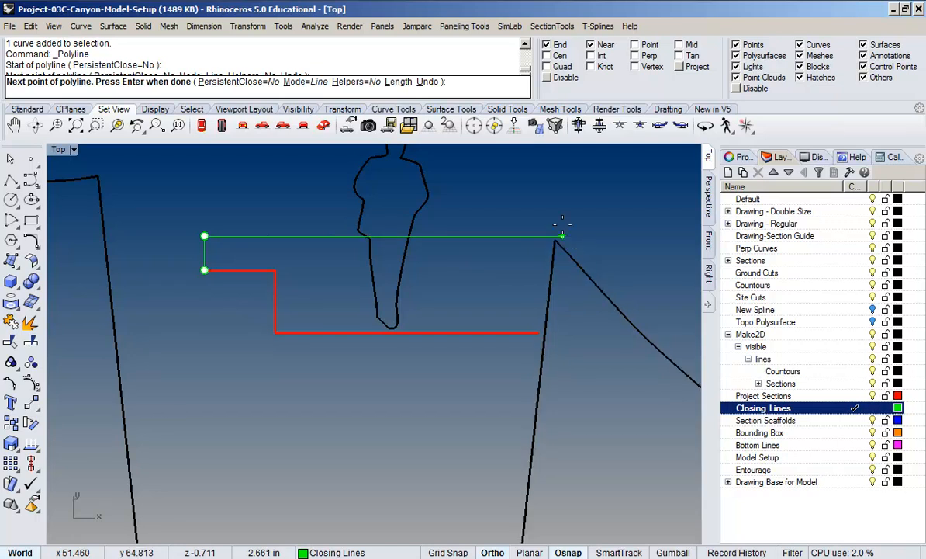
click(554, 225)
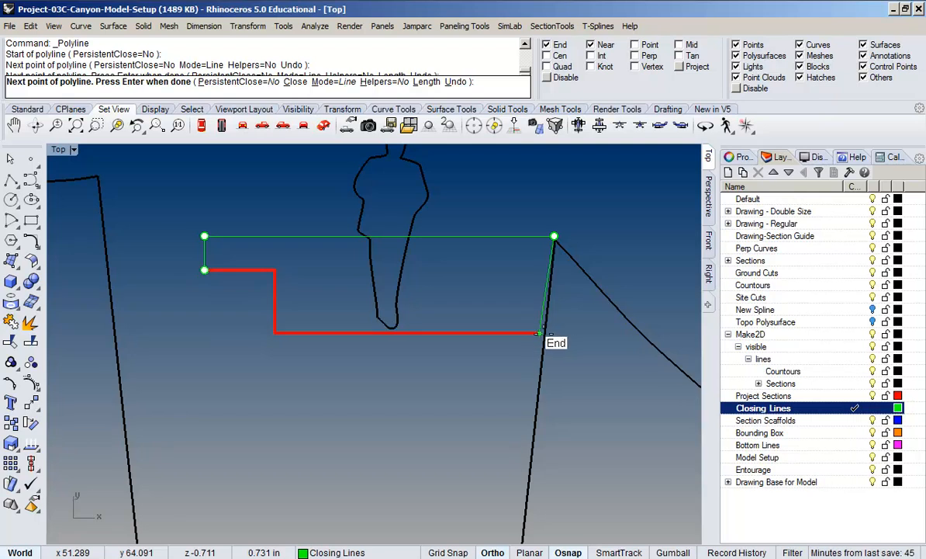
click(545, 333)
key(Return)
Make Bottom Lines the current layer, start the Line command, and hide the Borders sublayer of Drawing - Double Size
scroll(522, 351, down, 5)
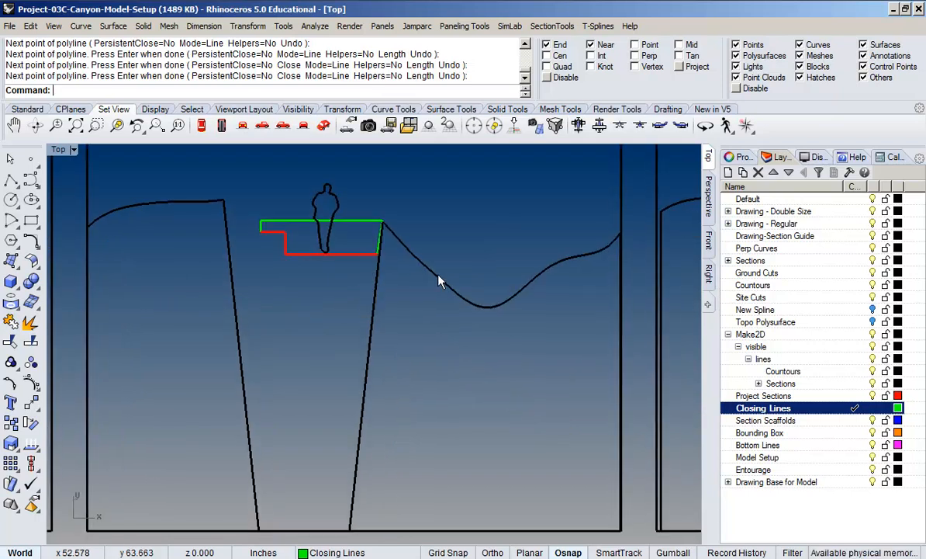
scroll(379, 284, down, 3)
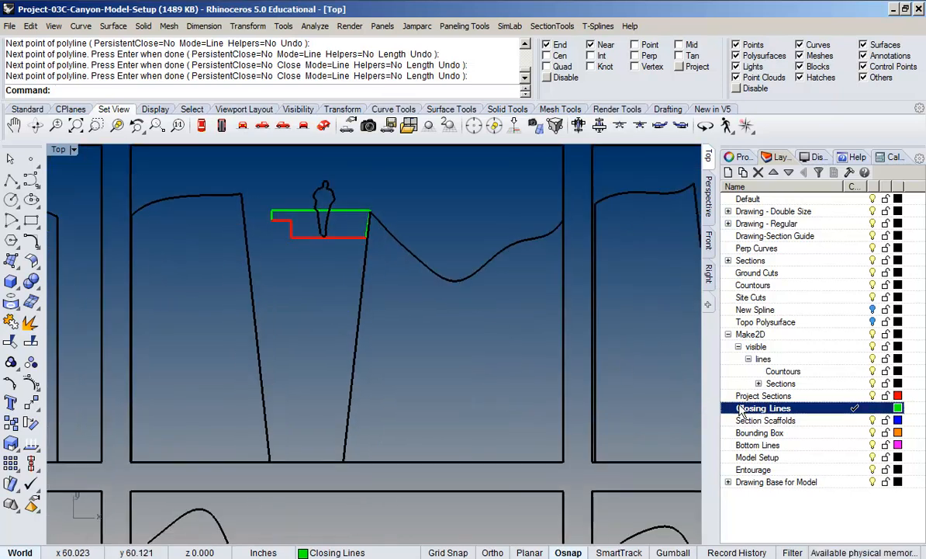
double_click(783, 444)
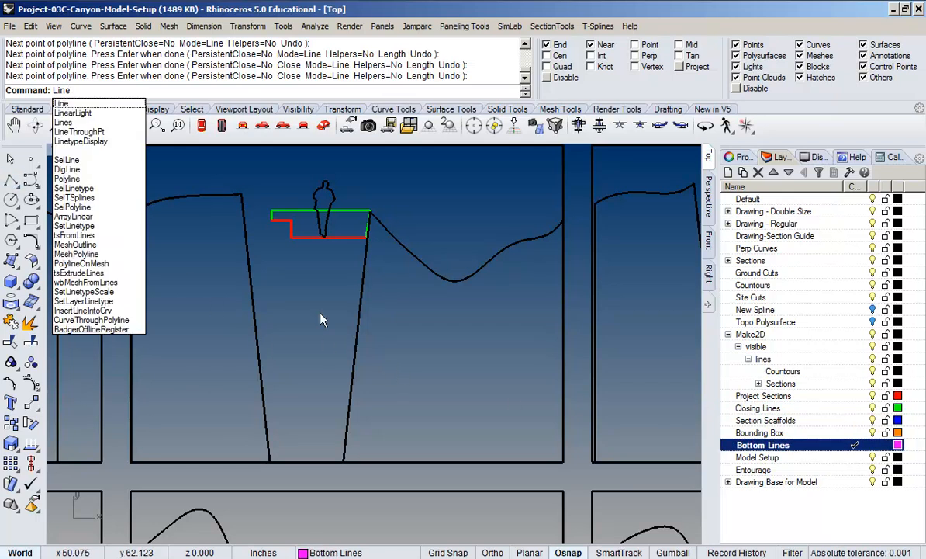
key(Return)
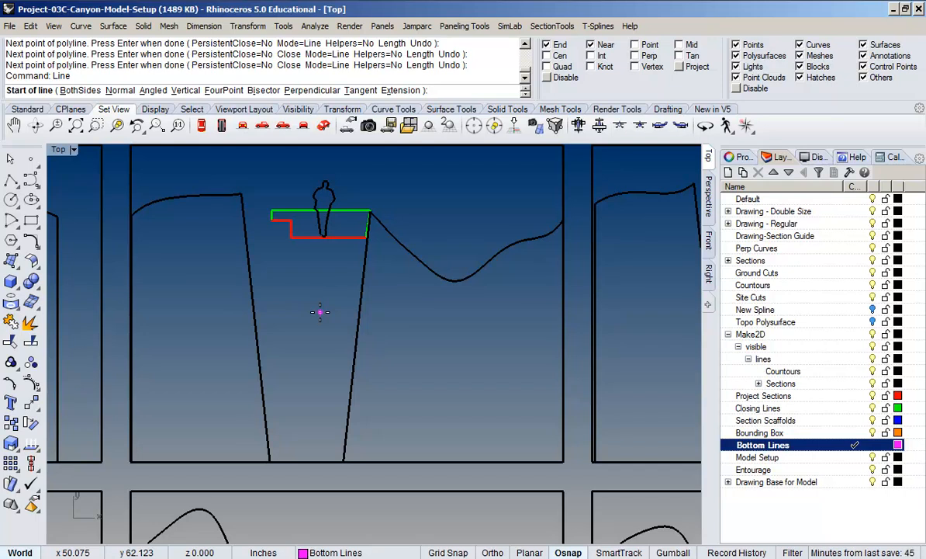
scroll(120, 462, up, 5)
scroll(131, 461, down, 6)
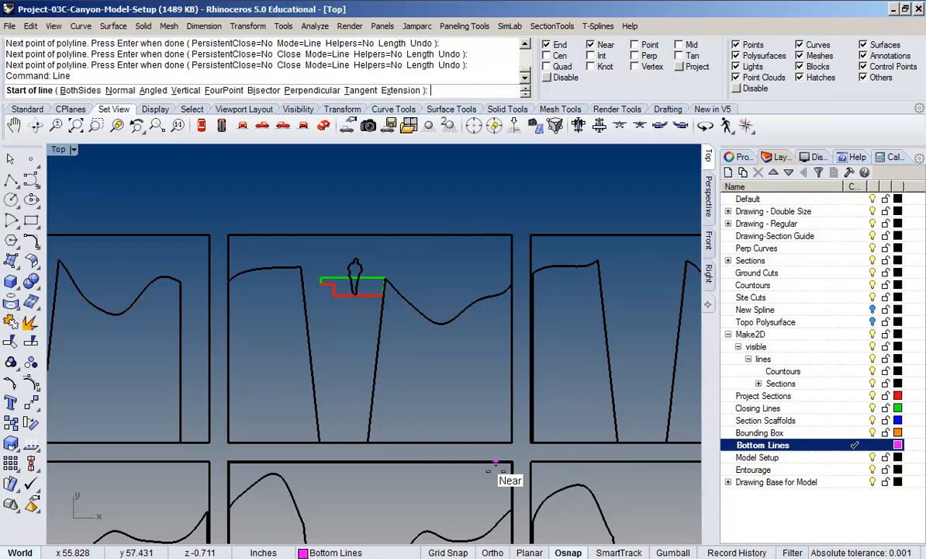
right_drag(458, 393, 499, 326)
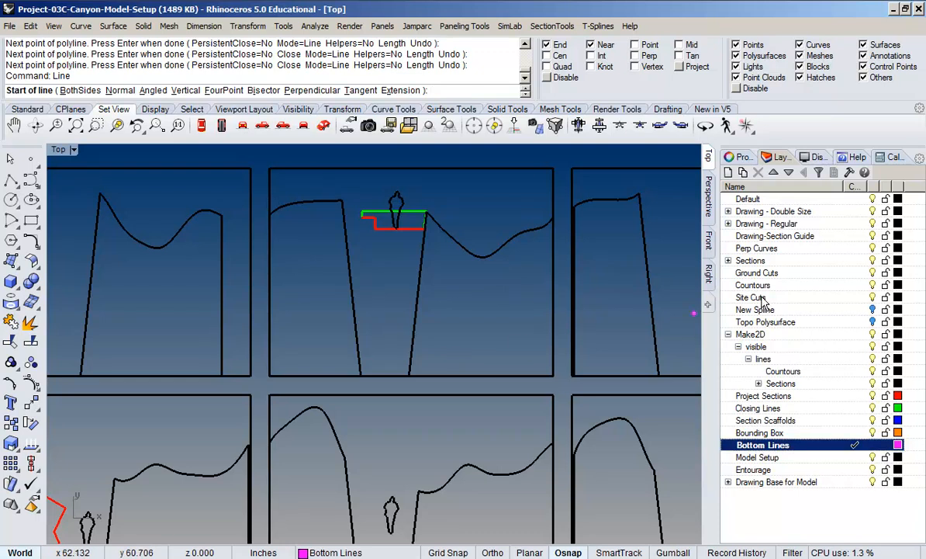
click(729, 213)
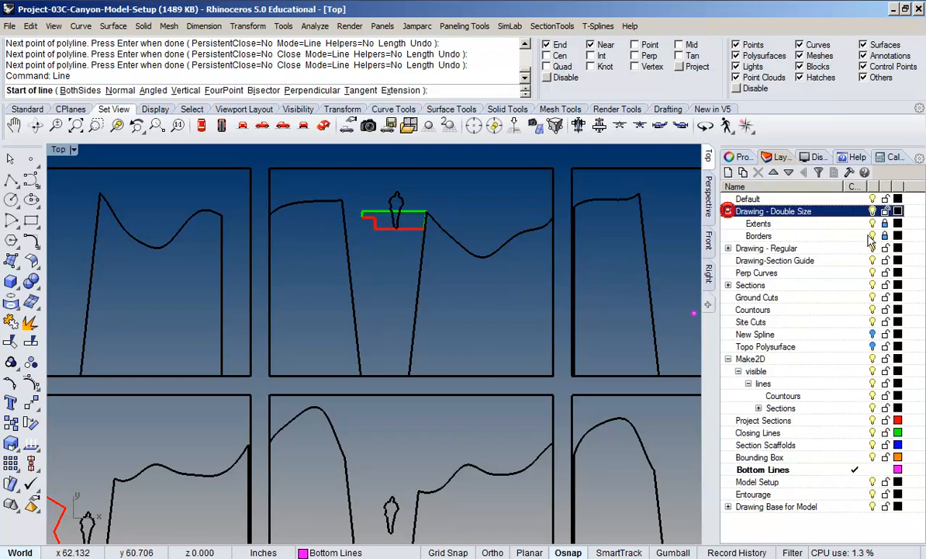
click(834, 236)
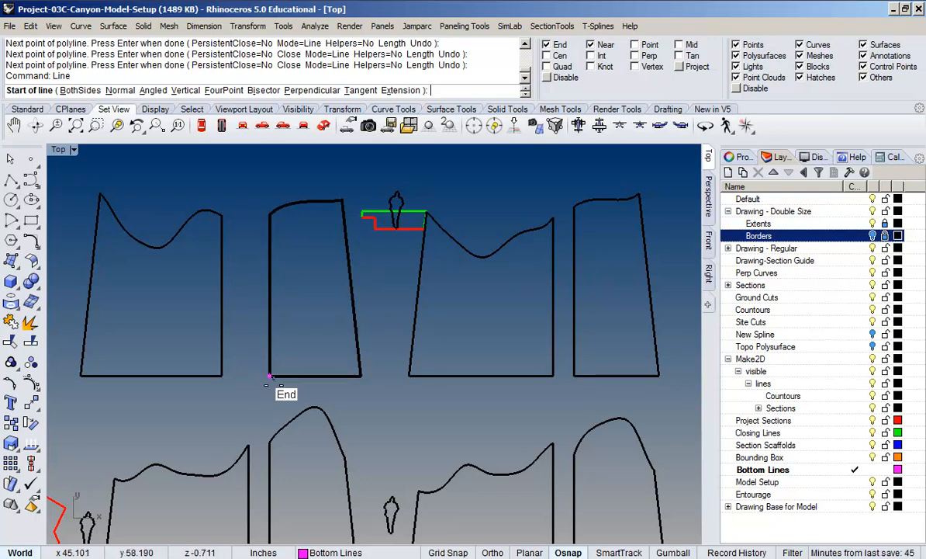
Draw a line from the section's lower-left corner across the open base of the canyon to the right-hand ground cut
click(268, 376)
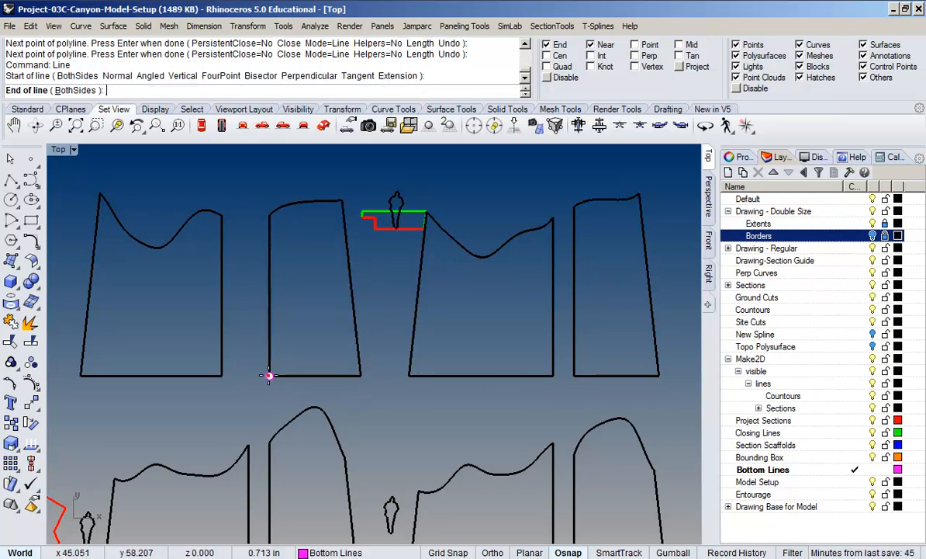
click(408, 375)
right_drag(412, 401, 384, 390)
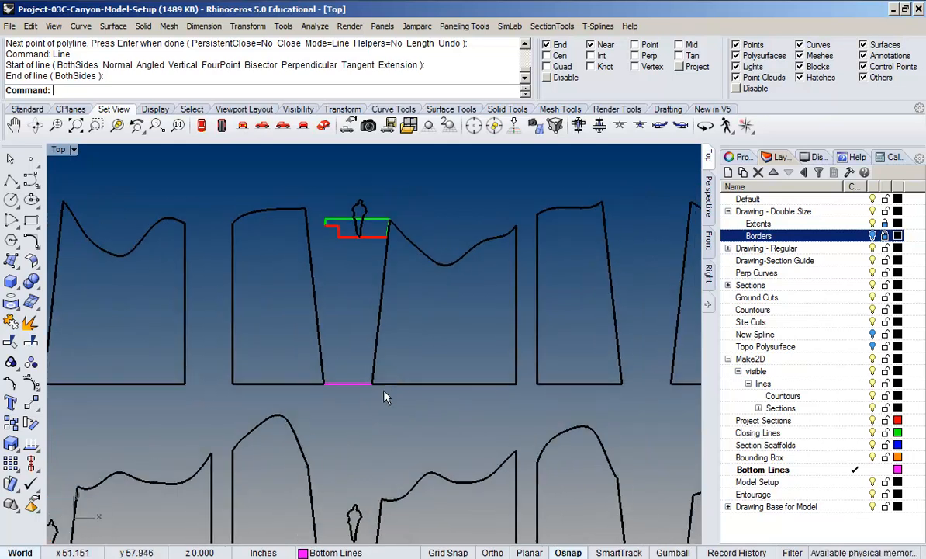
Make Bounding Box the current layer and choose the project section line, closing line and bottom line as the objects to frame with a bounding box
click(856, 458)
right_drag(353, 295, 287, 309)
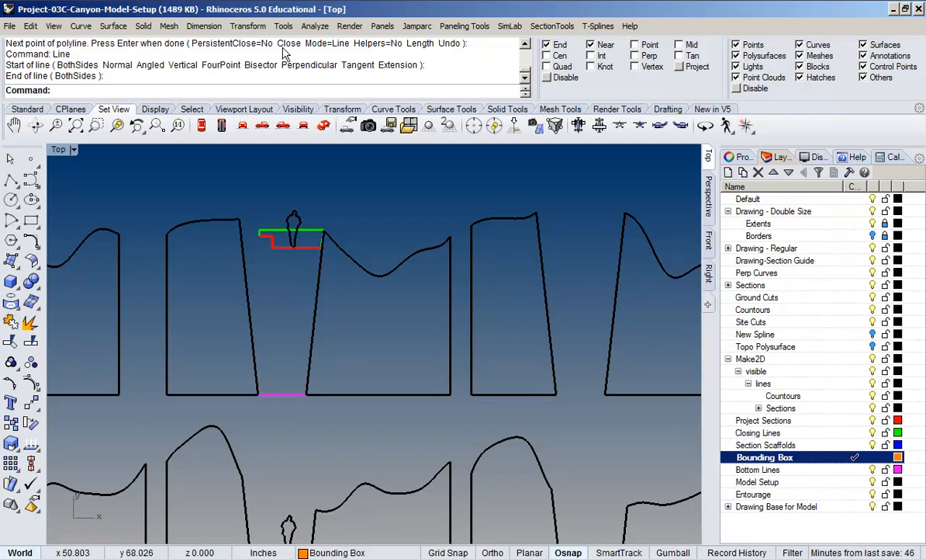
click(314, 27)
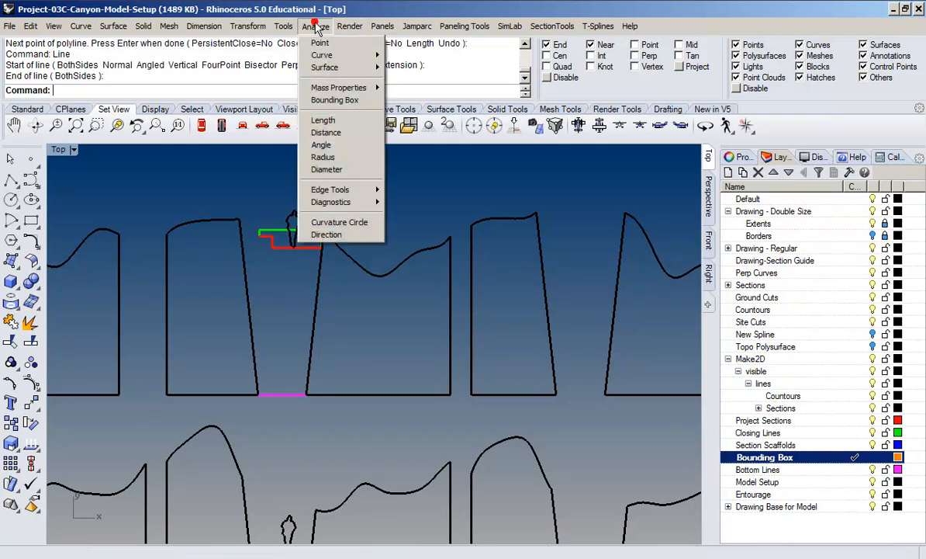
click(334, 99)
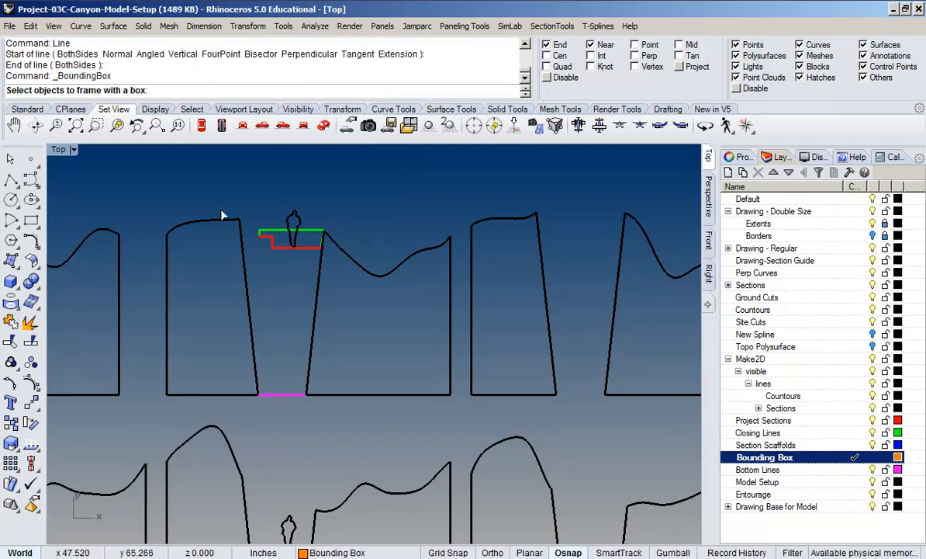
click(307, 247)
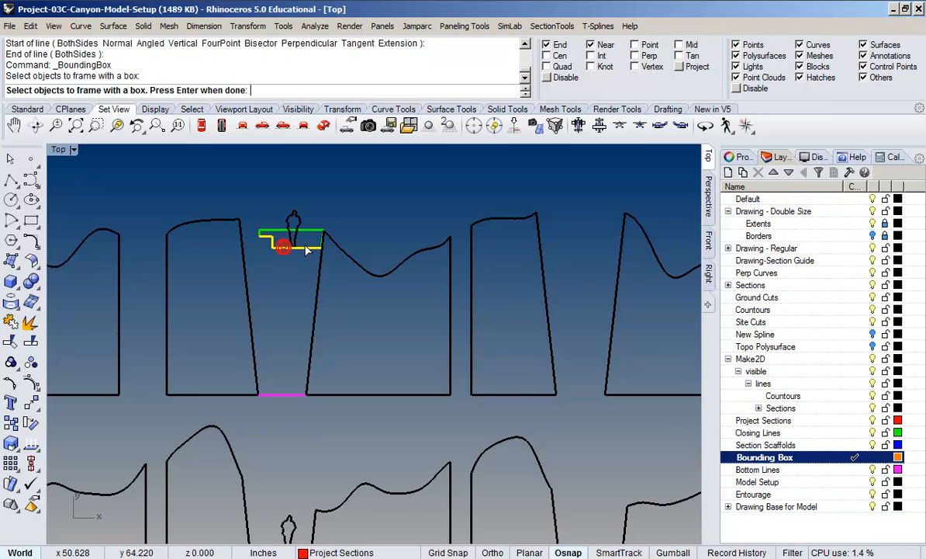
scroll(308, 246, up, 5)
click(319, 203)
scroll(319, 203, down, 5)
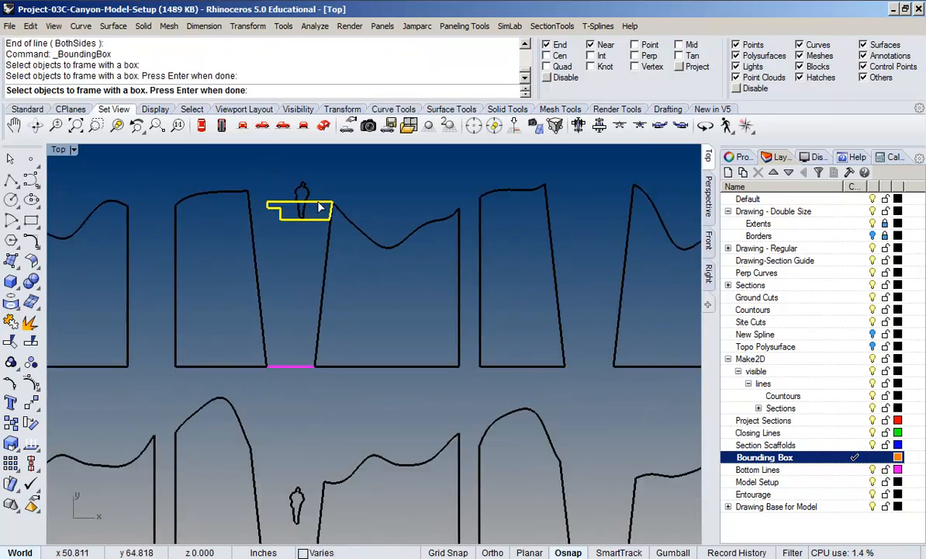
click(301, 365)
key(Return)
right_drag(285, 269, 304, 300)
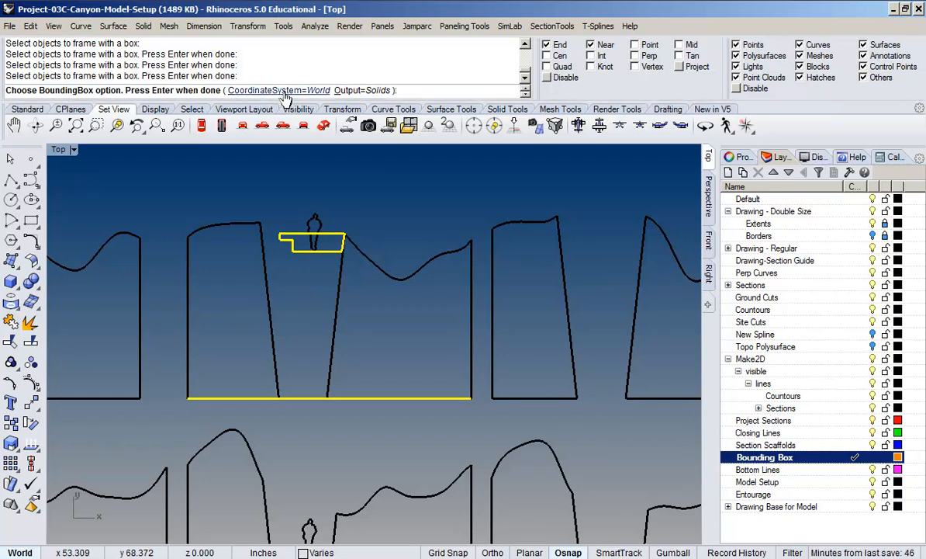
Set the bounding box output to Curves with World coordinates, create the box, and select its rectangle
click(378, 91)
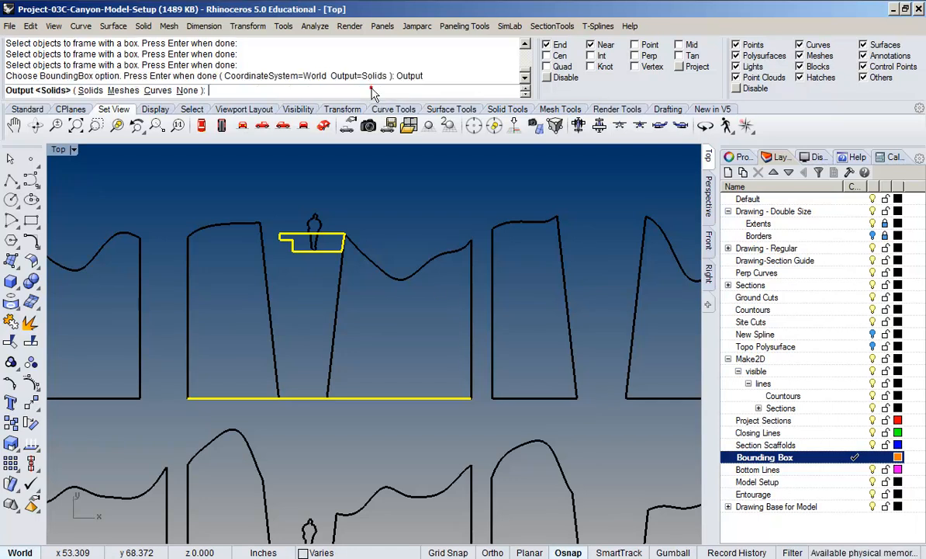
click(156, 90)
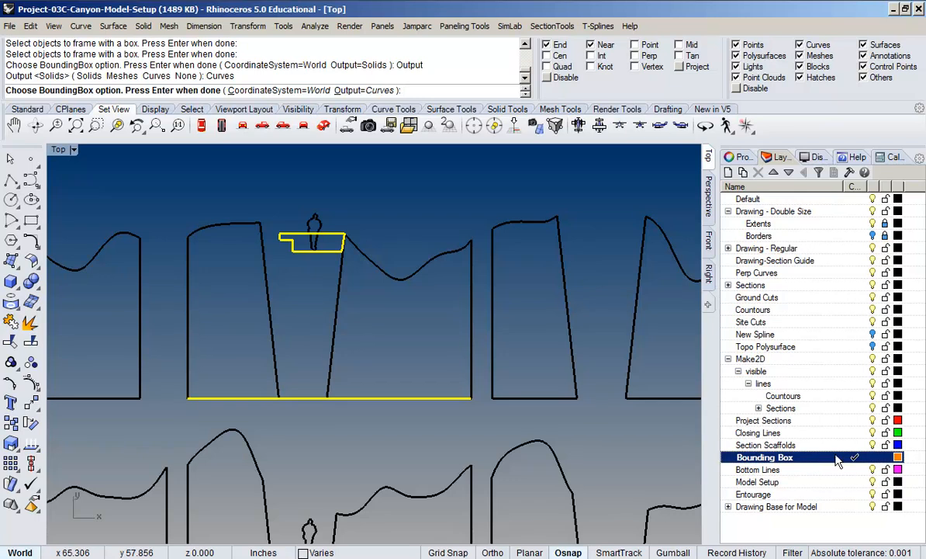
key(Return)
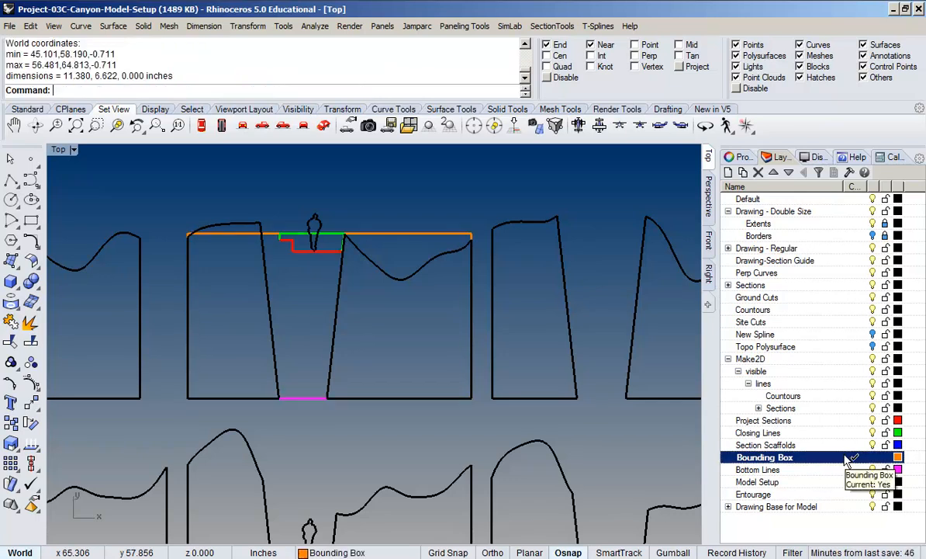
right_drag(367, 367, 362, 329)
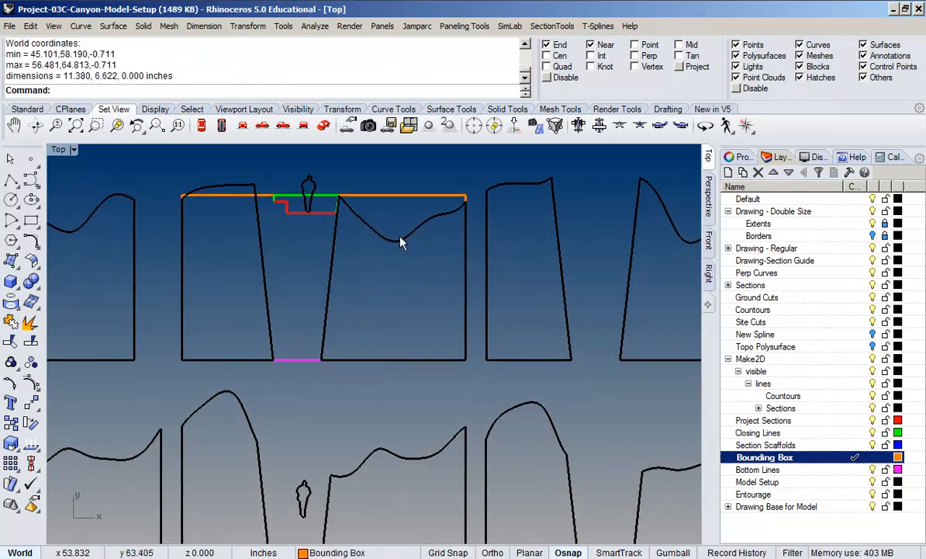
click(407, 198)
scroll(337, 269, up, 5)
scroll(323, 281, down, 5)
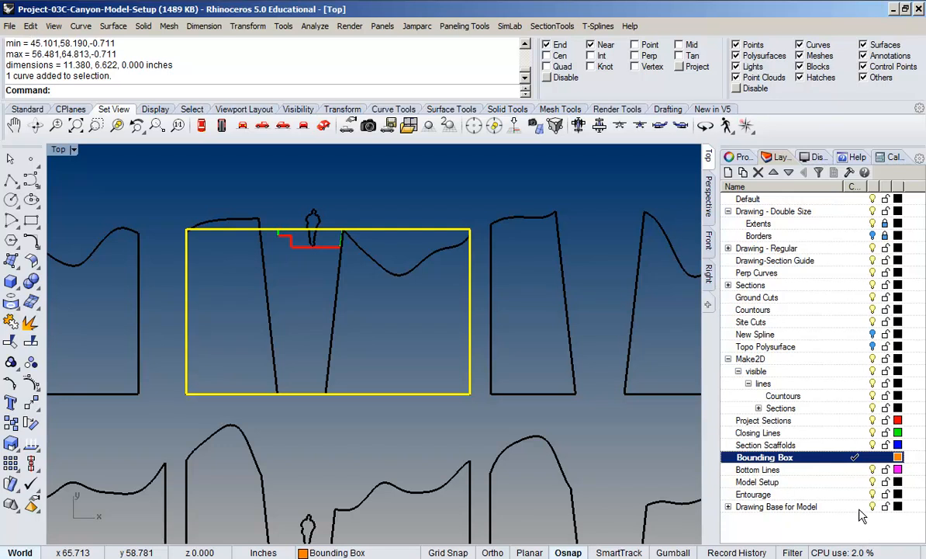
Make Section Scaffolds the current layer, deselect the bounding box, and start a Curve Boolean
click(858, 445)
right_drag(360, 441, 384, 432)
scroll(313, 301, up, 3)
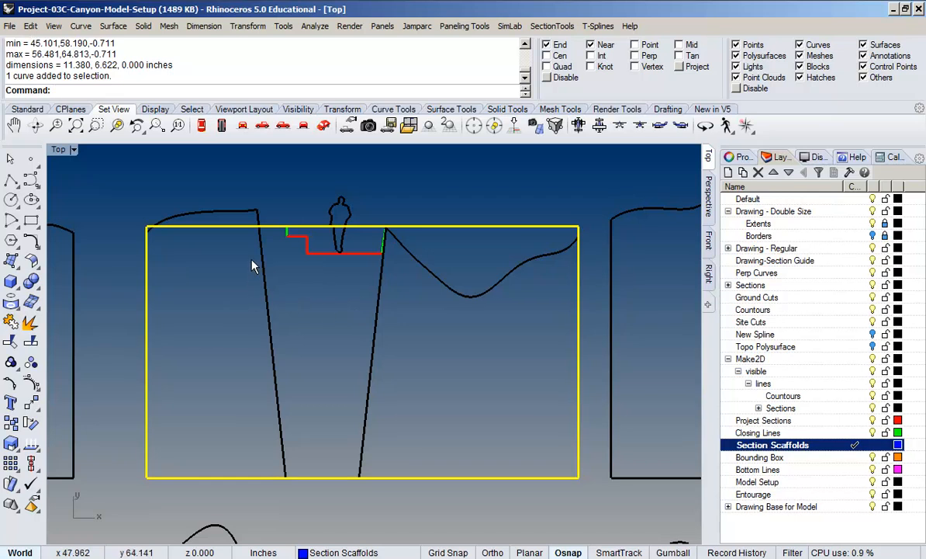
click(274, 170)
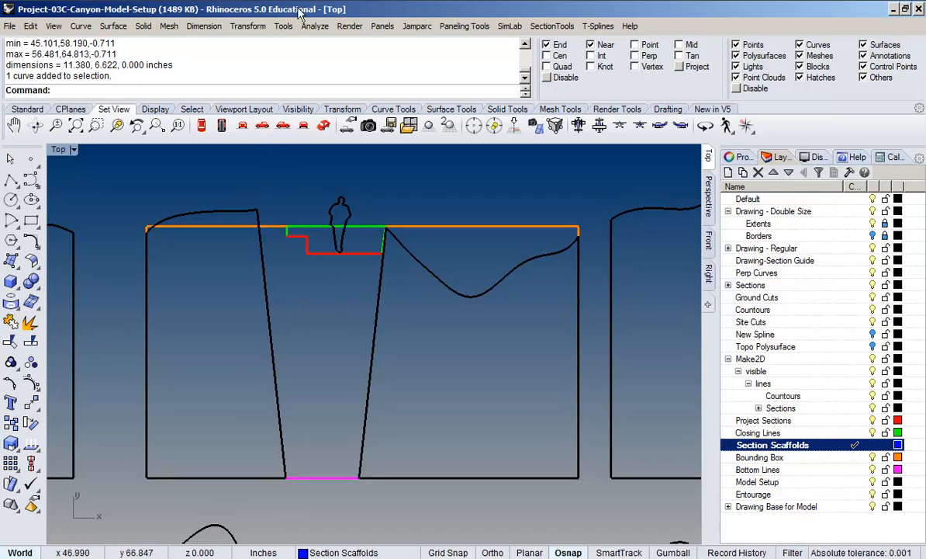
click(193, 28)
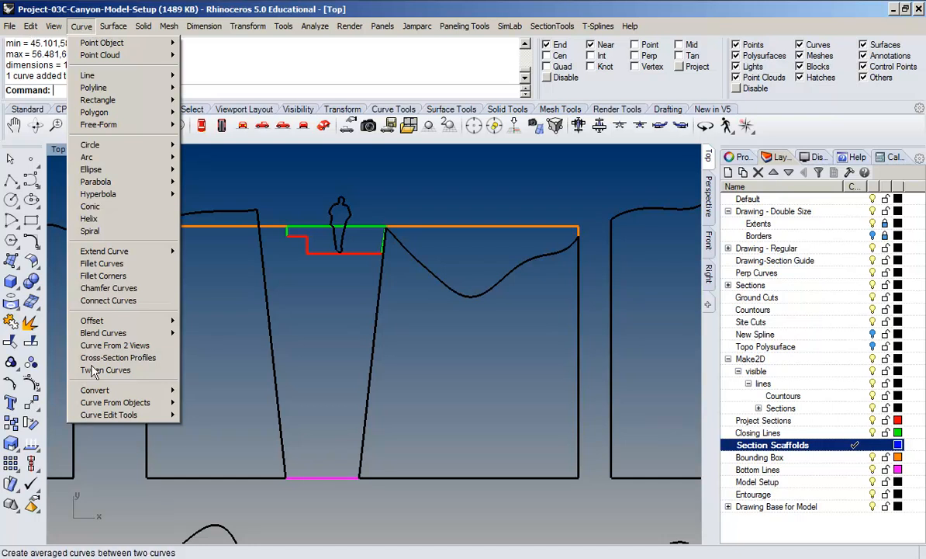
mouse_move(94, 403)
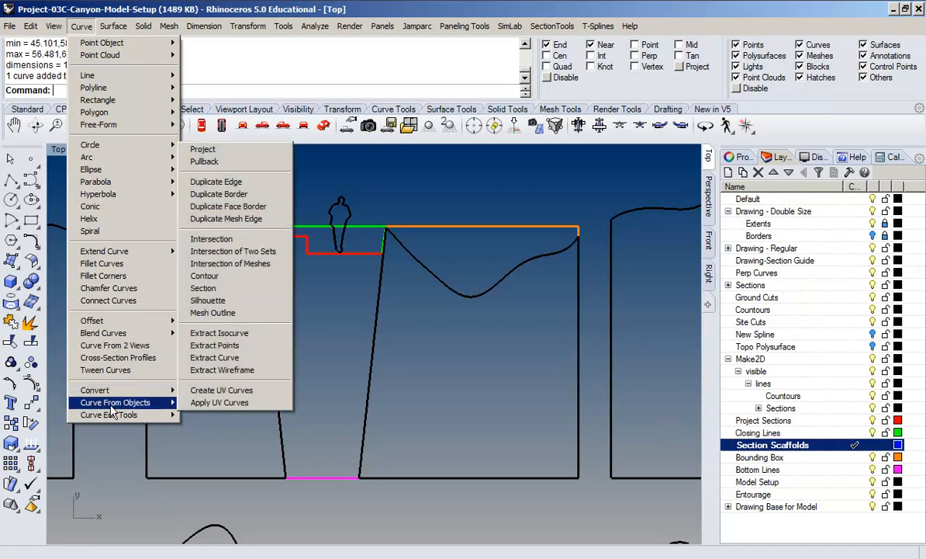
mouse_move(124, 415)
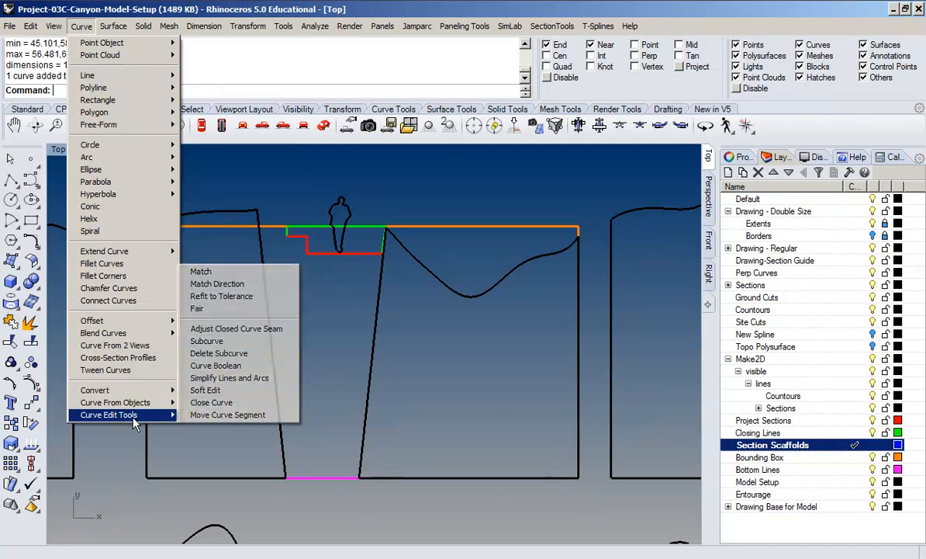
click(226, 365)
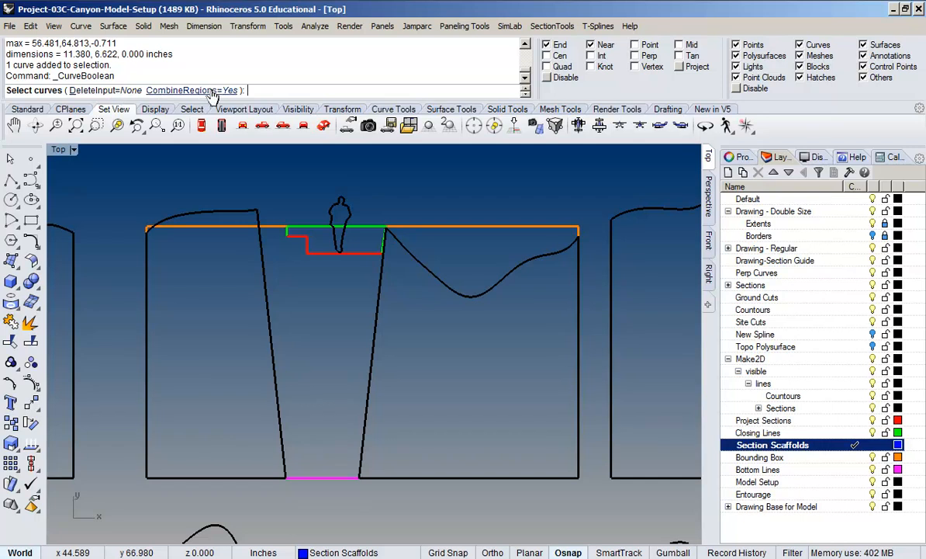
Choose the bounding box, project section line and closing line as the Curve Boolean inputs, with DeleteInput None and CombineRegions Yes
click(271, 228)
click(329, 252)
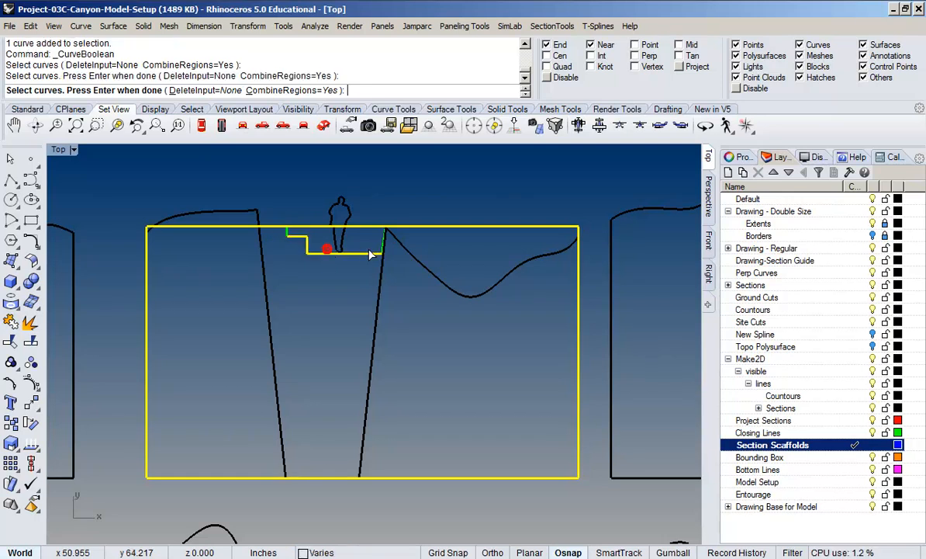
click(383, 234)
click(423, 271)
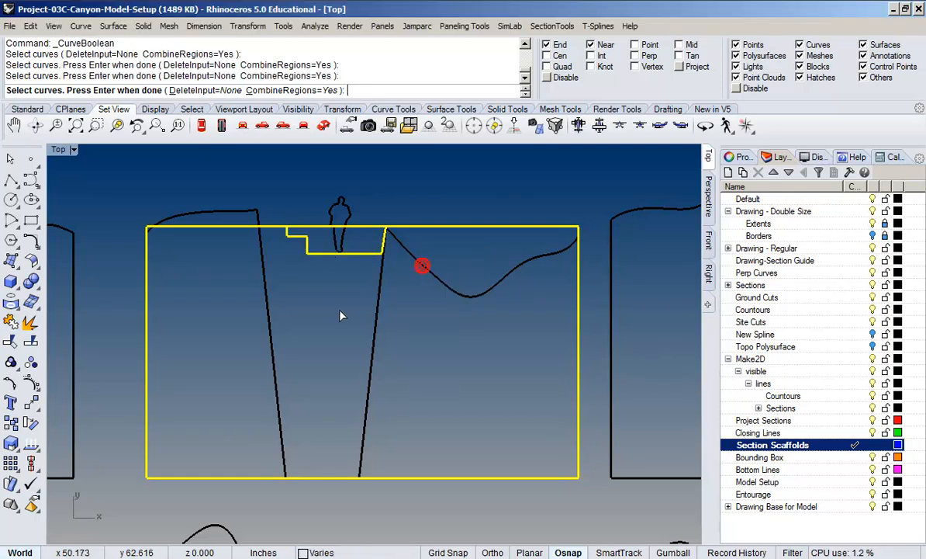
key(Return)
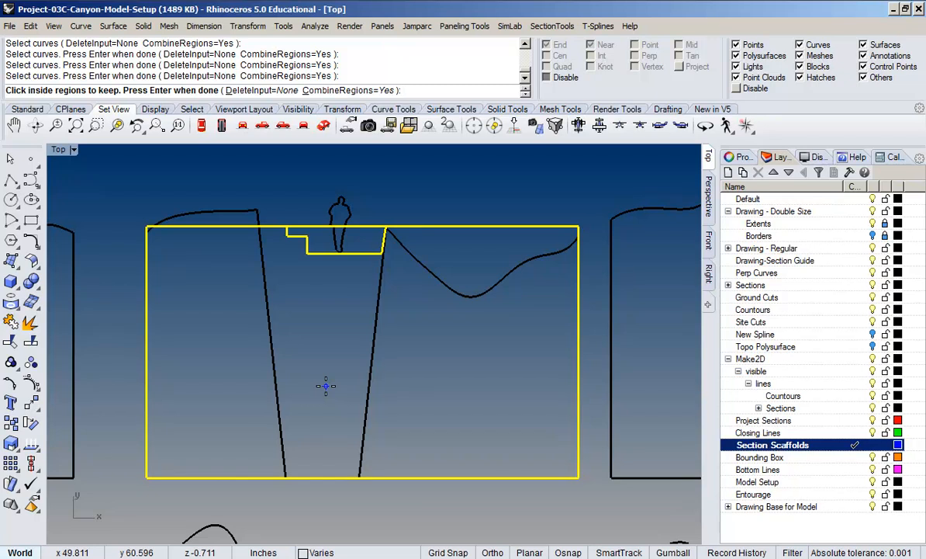
Keep the region below the stepped project line to generate the closed scaffold outline, and clear the selection
click(316, 275)
right_drag(316, 281, 303, 318)
scroll(303, 318, up, 3)
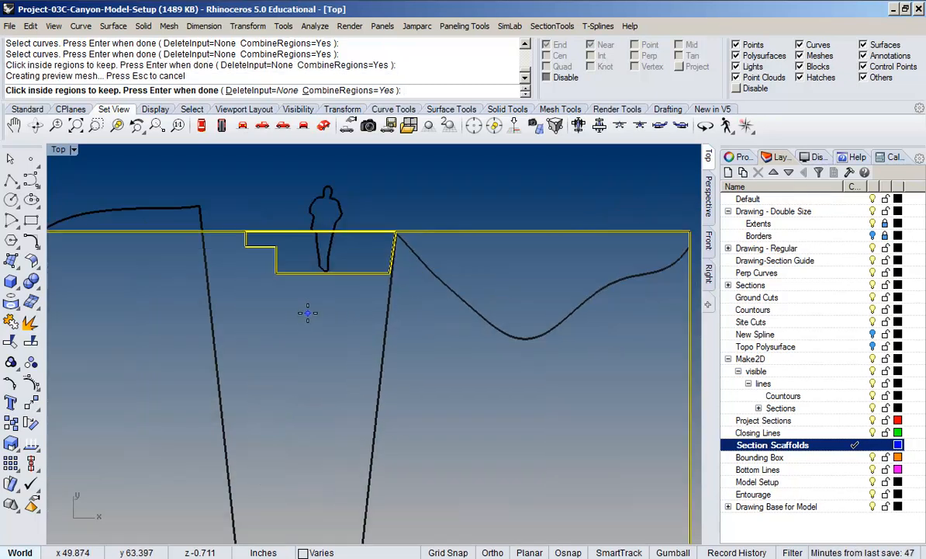
scroll(308, 312, down, 4)
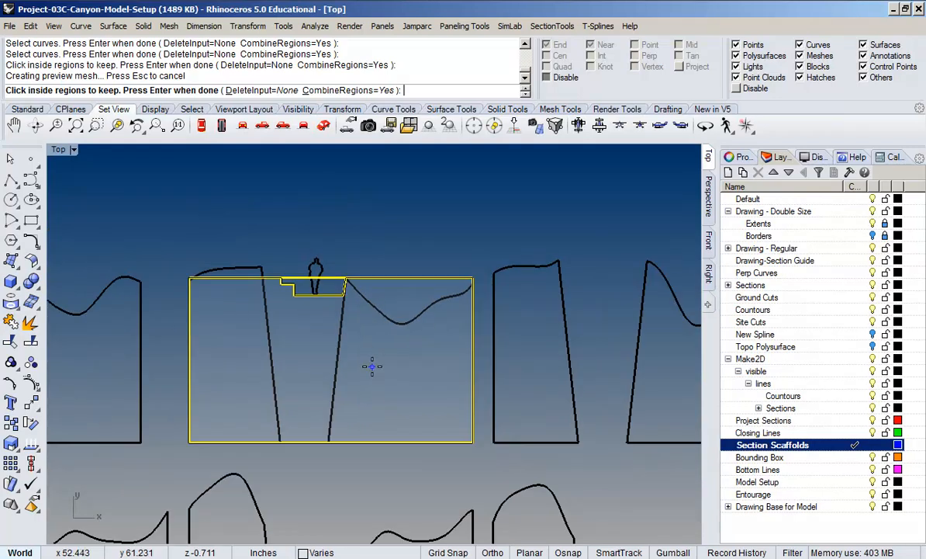
key(Return)
mouse_move(373, 366)
right_down()
mouse_move(345, 254)
mouse_move(305, 226)
mouse_move(286, 287)
right_up()
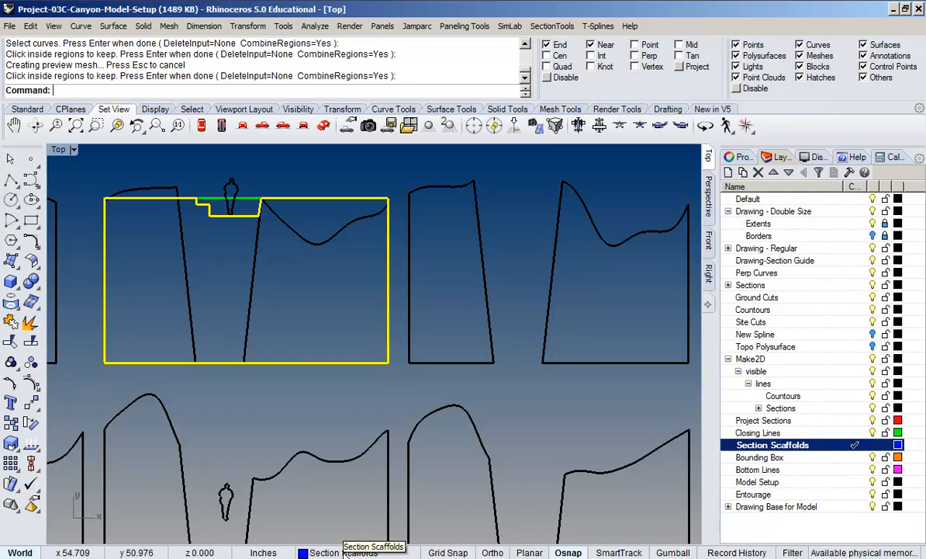
scroll(347, 387, down, 2)
mouse_move(360, 308)
right_down()
mouse_move(364, 275)
mouse_move(354, 293)
right_up()
key(Escape)
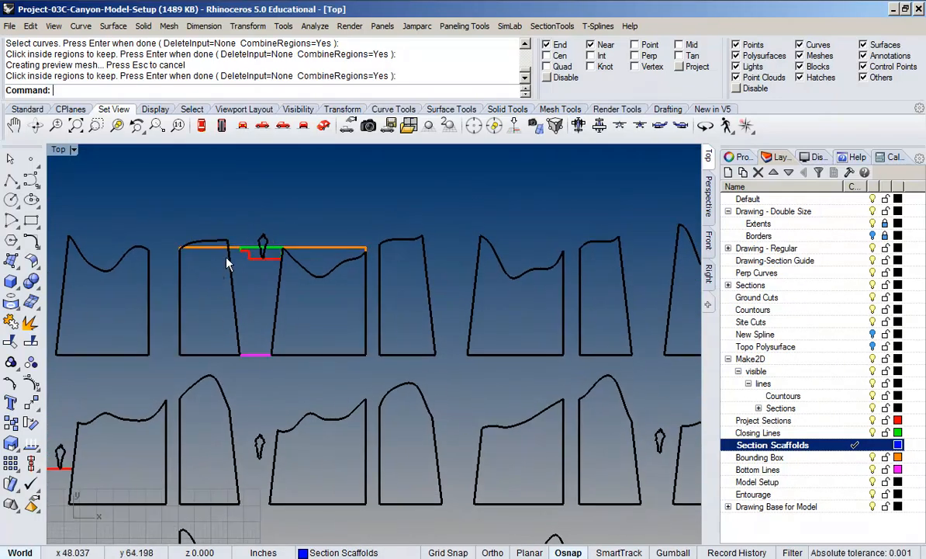
Examine the other double-size sections across the sheet, comparing their project section lines with the completed one in the upper row
right_drag(362, 338, 235, 339)
scroll(351, 318, down, 6)
right_drag(427, 336, 278, 317)
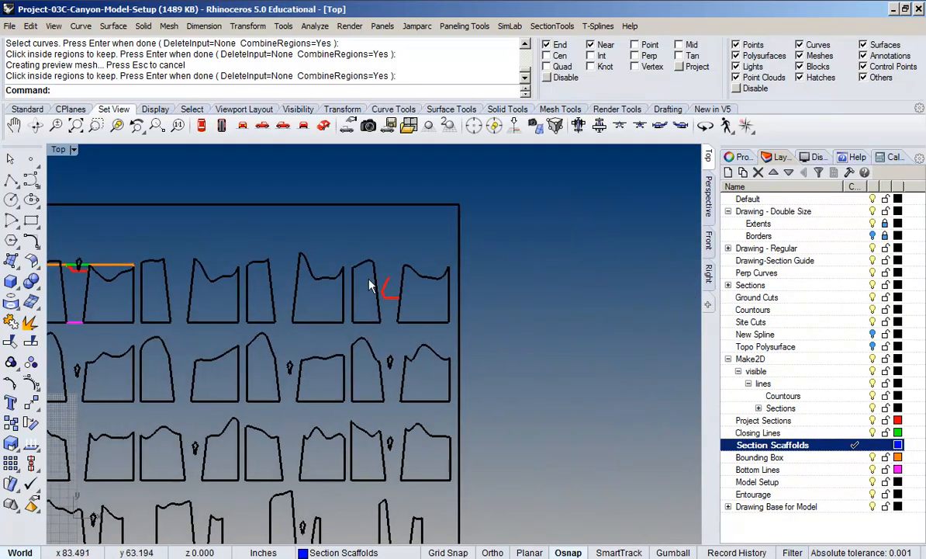
right_drag(335, 297, 465, 265)
right_drag(236, 322, 343, 321)
right_drag(625, 252, 453, 270)
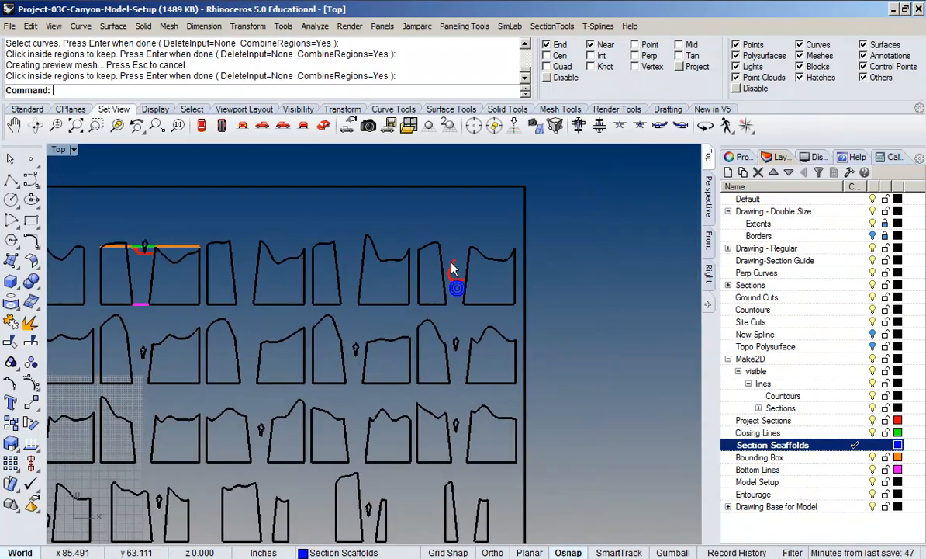
scroll(454, 264, up, 10)
right_drag(192, 349, 355, 348)
scroll(245, 318, down, 5)
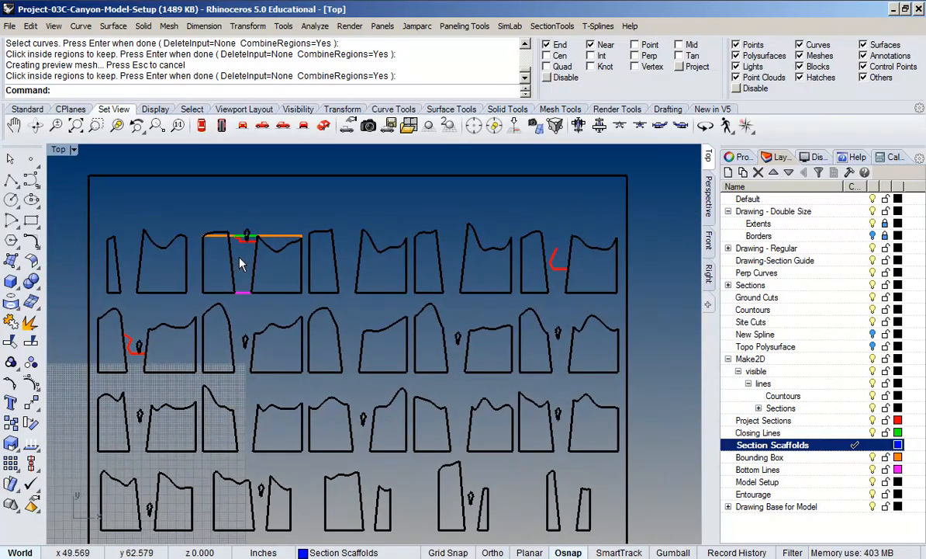
scroll(256, 241, up, 6)
scroll(256, 242, down, 6)
right_drag(237, 278, 217, 285)
scroll(217, 285, down, 3)
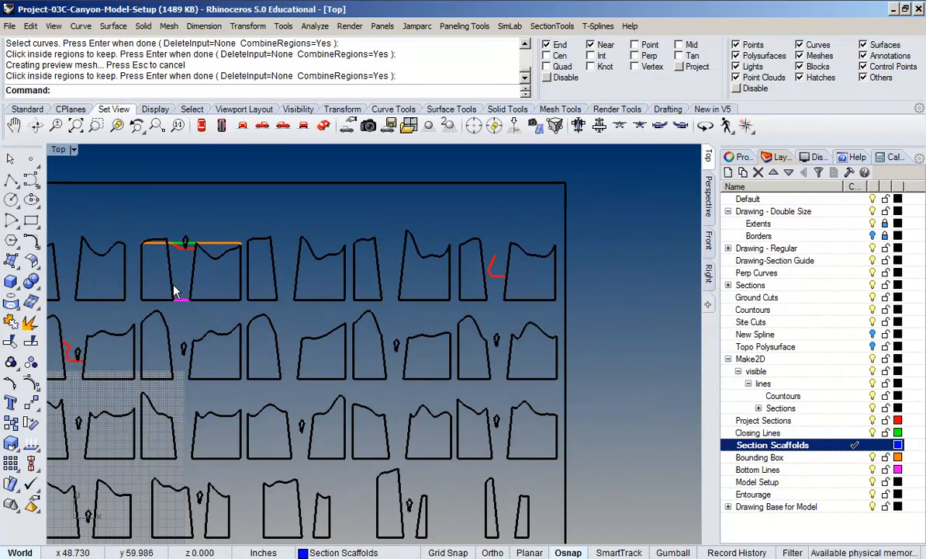
scroll(182, 279, up, 3)
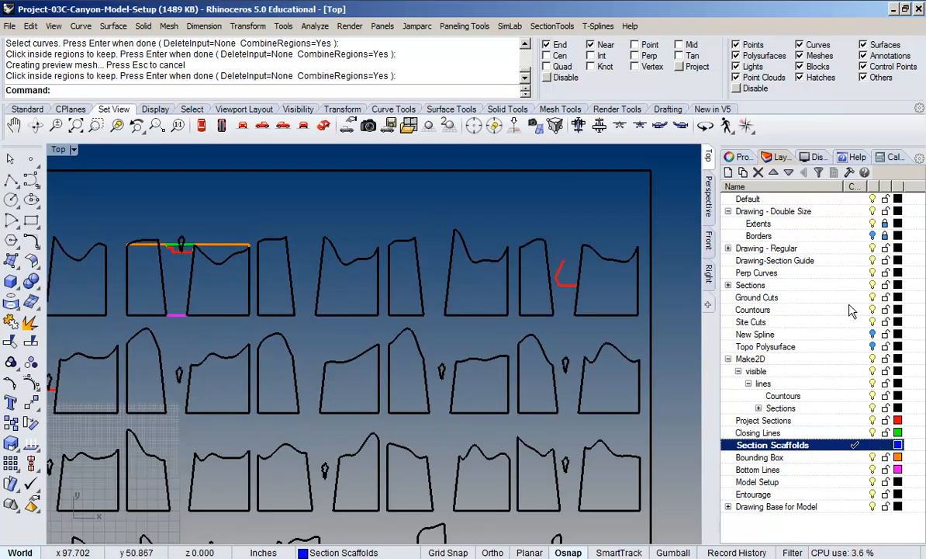
Show the Borders sublayer of Drawing - Double Size and select the scaffold outline in the top row's second frame
click(873, 236)
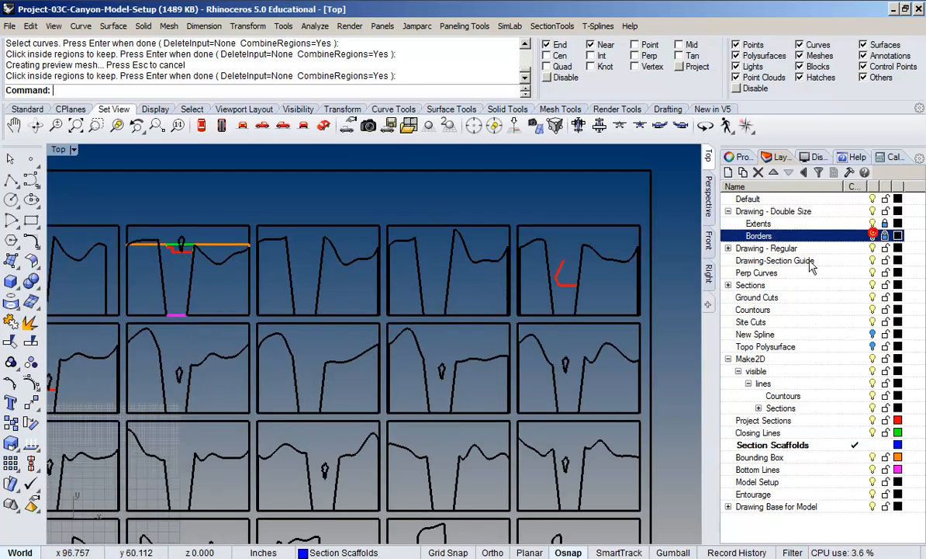
scroll(365, 318, down, 3)
scroll(256, 298, up, 4)
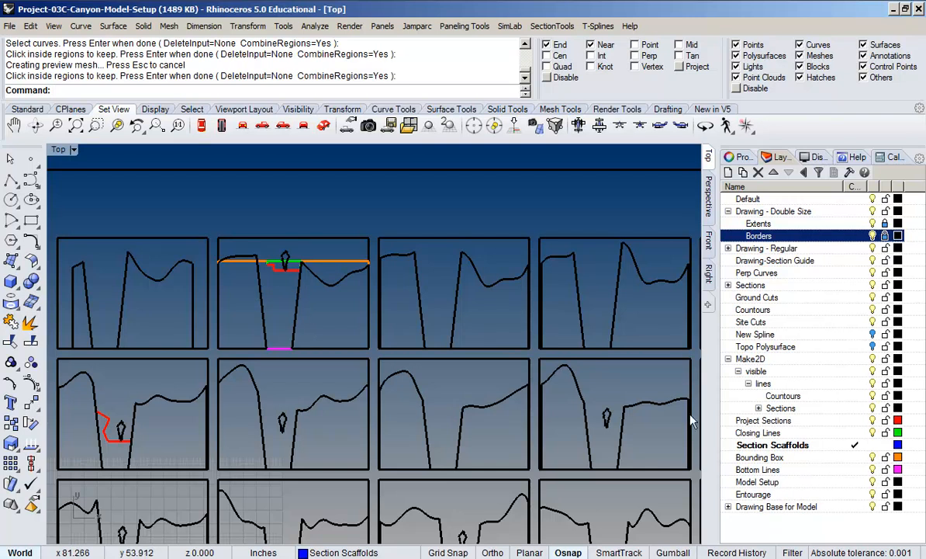
scroll(272, 269, up, 3)
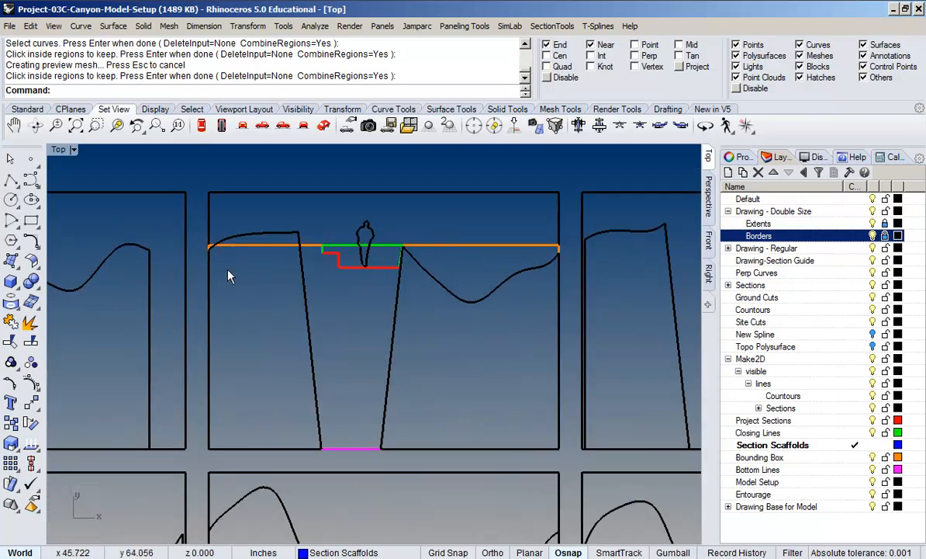
click(260, 248)
click(328, 295)
scroll(341, 307, down, 4)
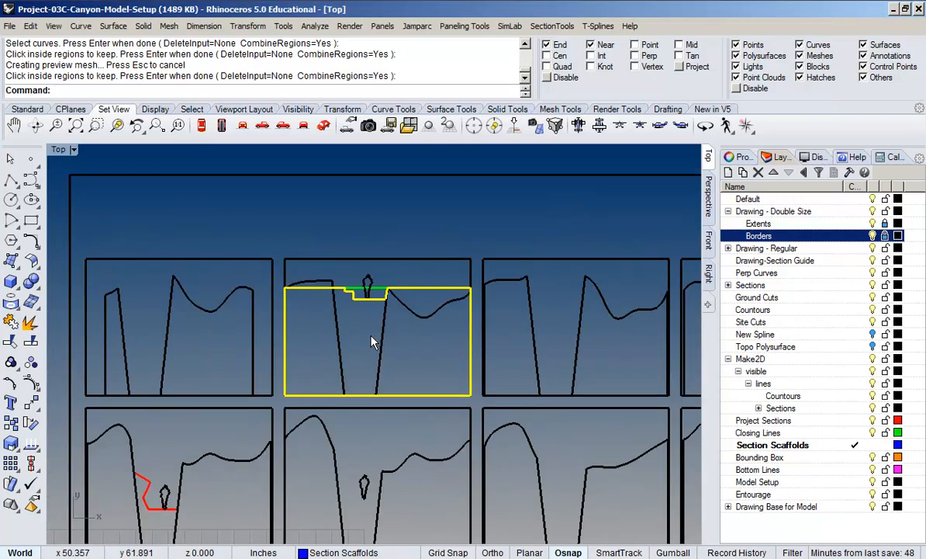
right_drag(345, 312, 306, 242)
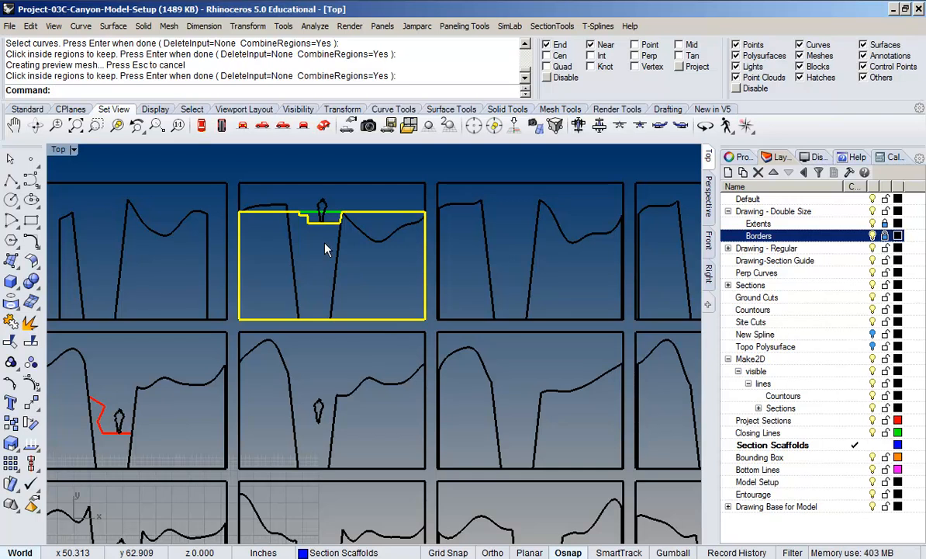
scroll(326, 248, down, 1)
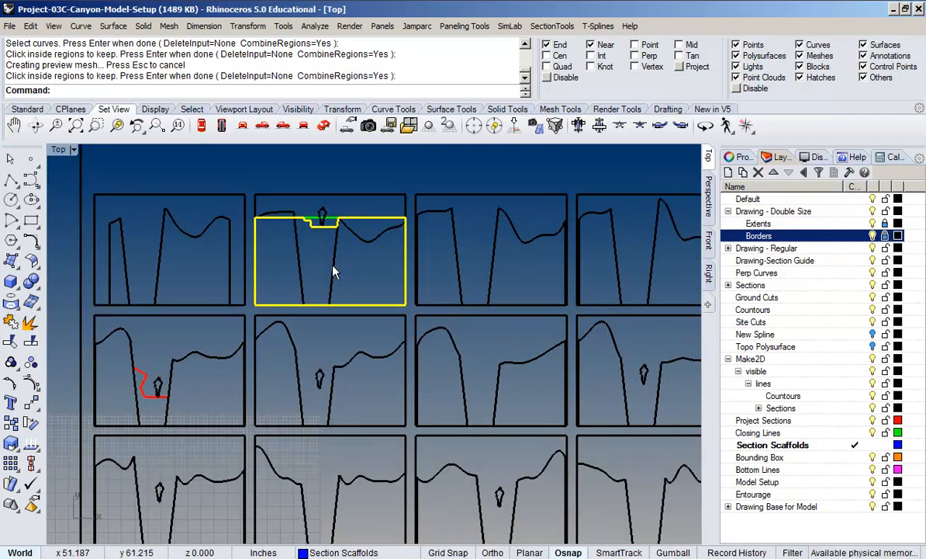
click(331, 271)
click(297, 267)
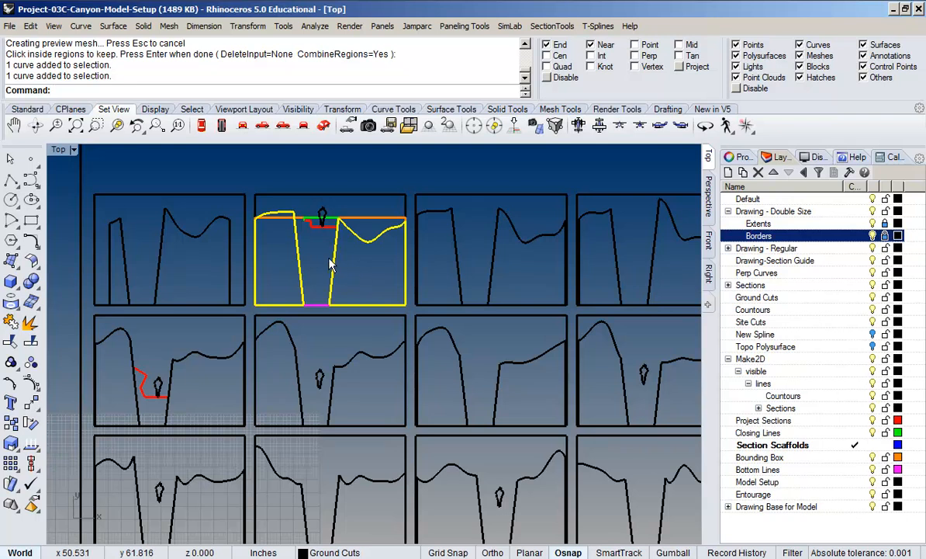
scroll(317, 256, down, 3)
scroll(326, 293, down, 1)
scroll(205, 226, down, 2)
scroll(179, 233, up, 4)
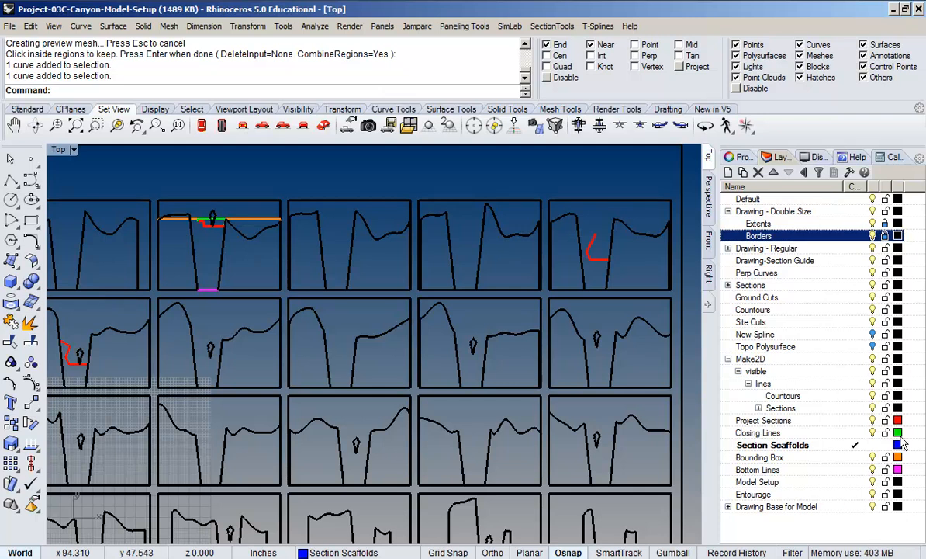
Select the objects on the Section Scaffolds layer and add the ground cut curves in the top row's second frame
click(812, 446)
right_click(816, 444)
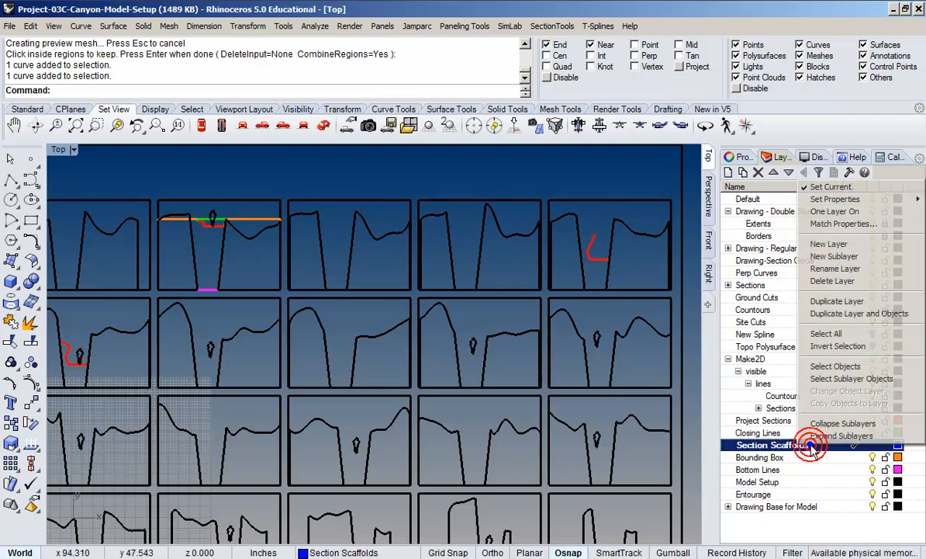
click(836, 368)
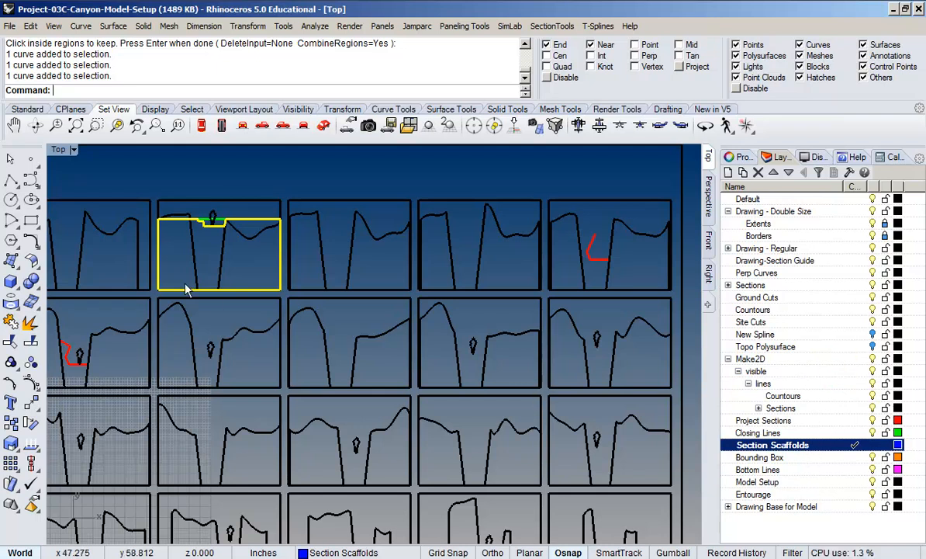
click(220, 257)
Copy the selected scaffold outline and ground cut curves to the empty space right of the double-size sheet
scroll(201, 264, down, 4)
scroll(217, 241, up, 3)
scroll(219, 256, down, 5)
right_drag(222, 305, 220, 272)
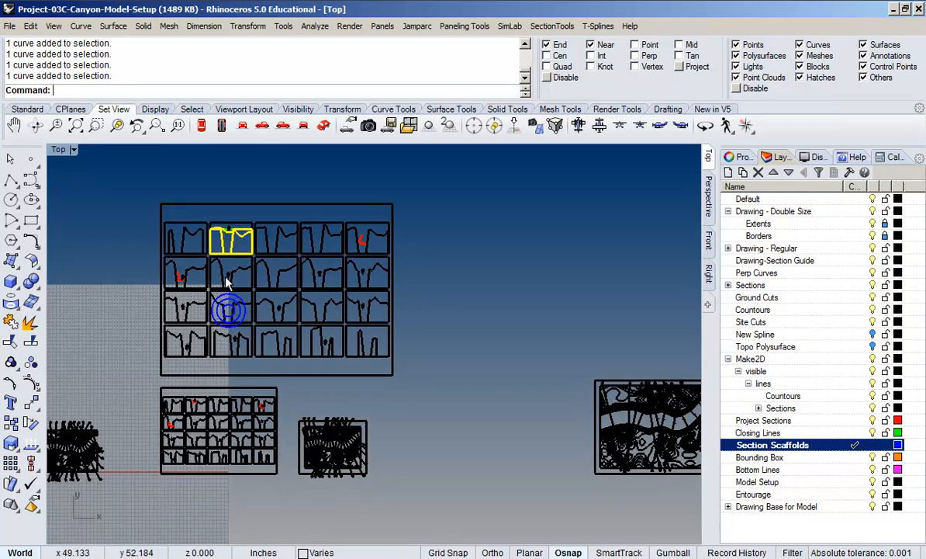
text(c)
key(Return)
click(161, 376)
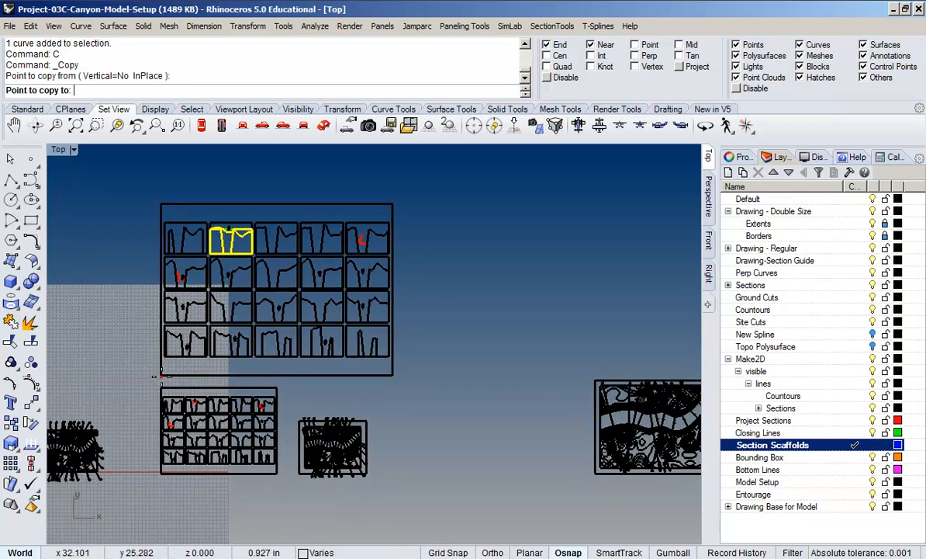
click(410, 361)
right_click(444, 335)
Examine the copied scaffold outline against the ground cut curves, including its stepped notch and outer edges
right_drag(484, 293, 447, 317)
scroll(458, 277, up, 10)
right_drag(466, 246, 405, 299)
scroll(389, 290, up, 6)
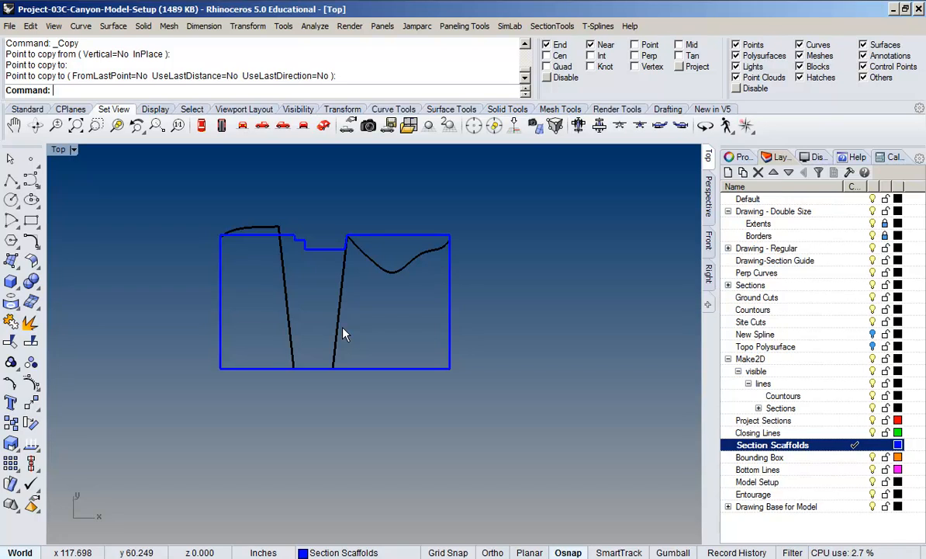
scroll(320, 258, up, 5)
scroll(321, 259, down, 3)
scroll(313, 250, up, 2)
scroll(287, 234, up, 2)
scroll(291, 234, down, 3)
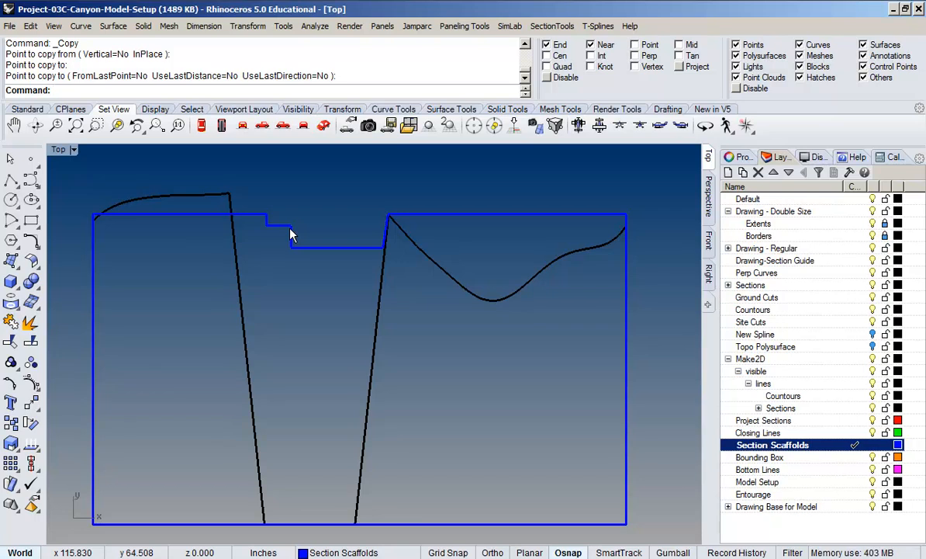
scroll(312, 324, down, 5)
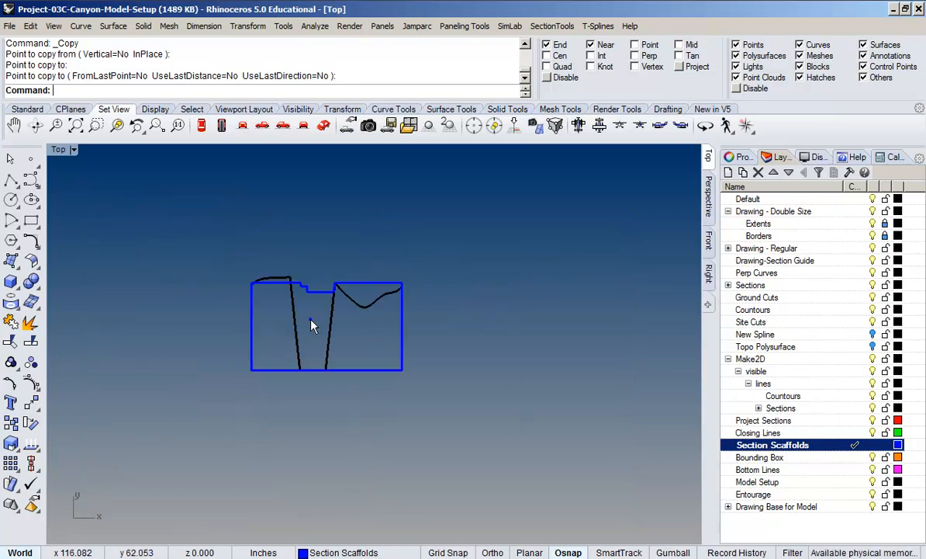
scroll(372, 263, up, 5)
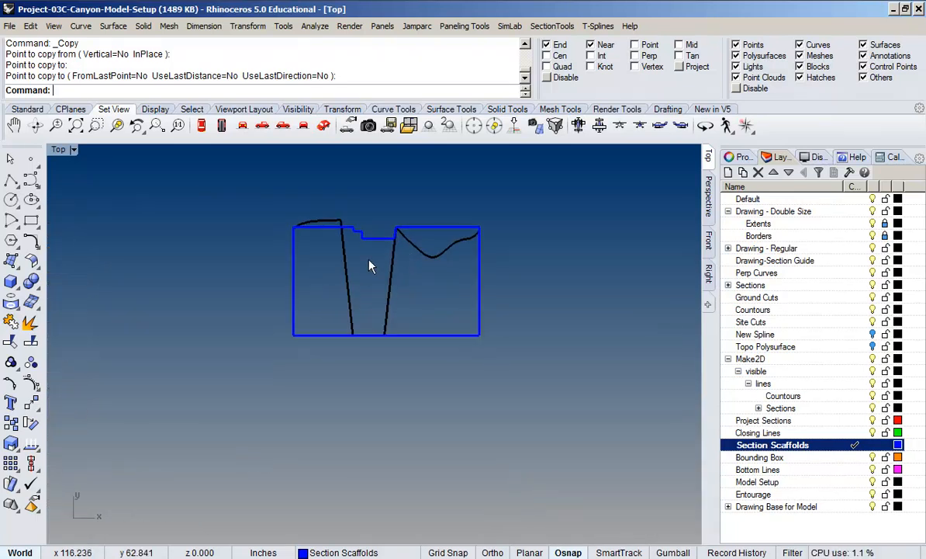
scroll(373, 262, down, 3)
scroll(372, 262, down, 1)
scroll(373, 263, up, 4)
right_drag(372, 262, 293, 308)
scroll(299, 307, up, 3)
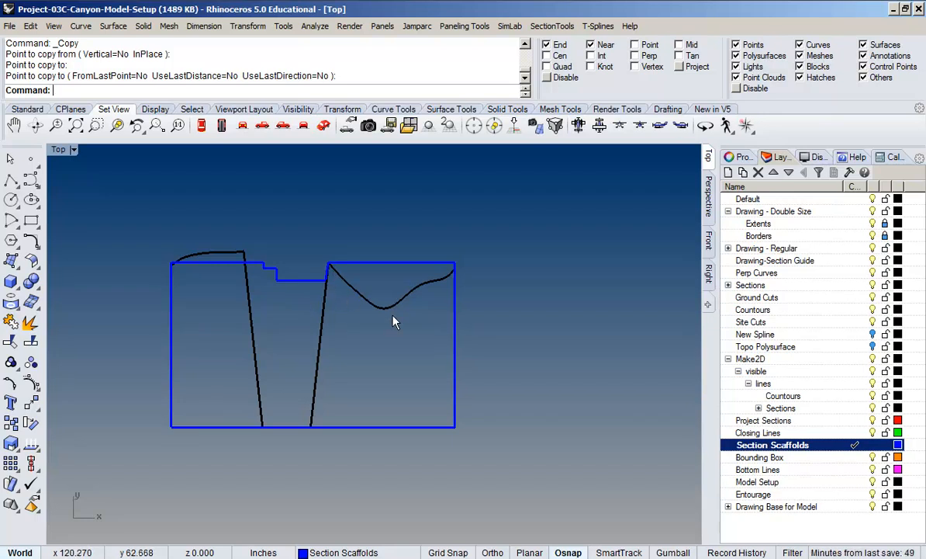
Select each ground cut curve and the scaffold outline in the copy to inspect their shapes, and clear the selection
click(325, 327)
click(254, 330)
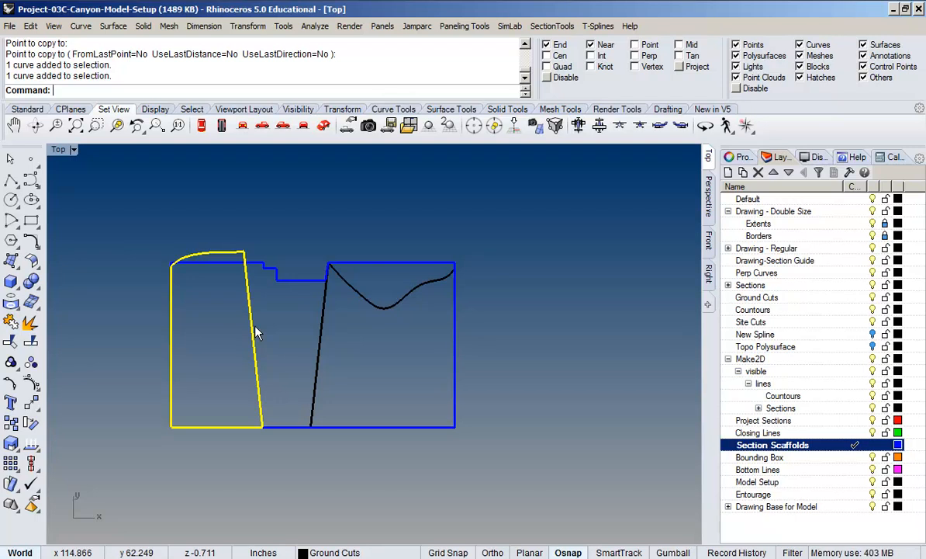
click(299, 280)
scroll(298, 285, up, 3)
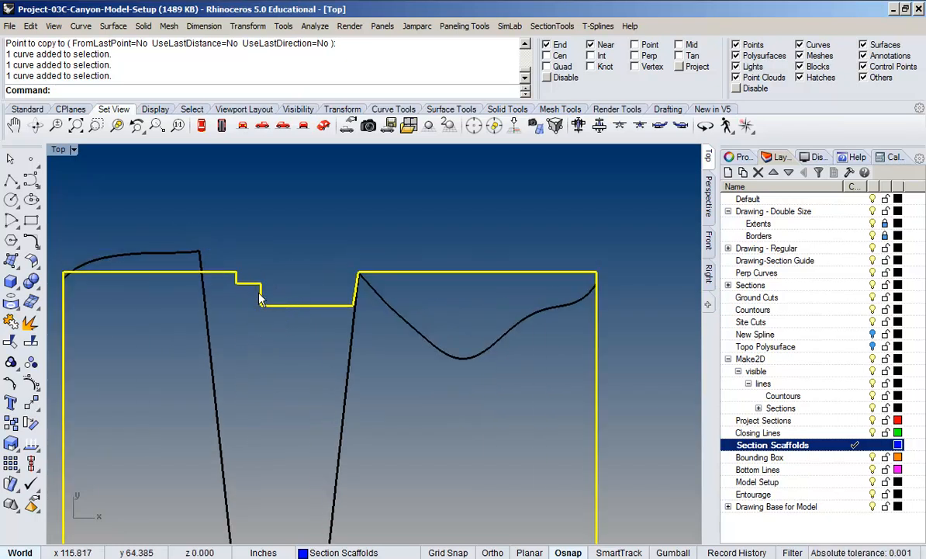
scroll(256, 293, up, 3)
click(271, 250)
Select the stepped project section line in the top row's second frame and inspect its upper end
scroll(276, 301, down, 10)
right_drag(247, 318, 619, 310)
right_drag(332, 319, 513, 297)
click(119, 279)
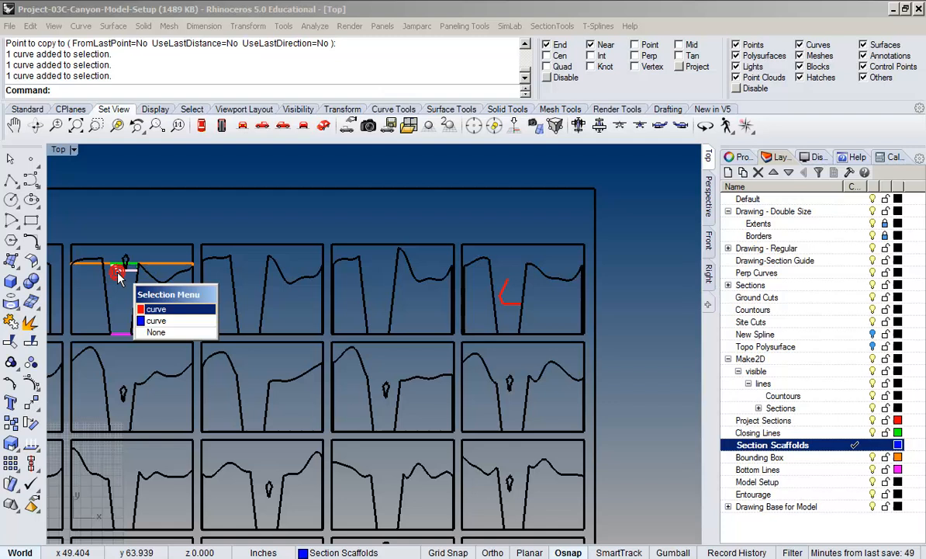
click(151, 311)
scroll(116, 267, up, 10)
scroll(116, 271, up, 2)
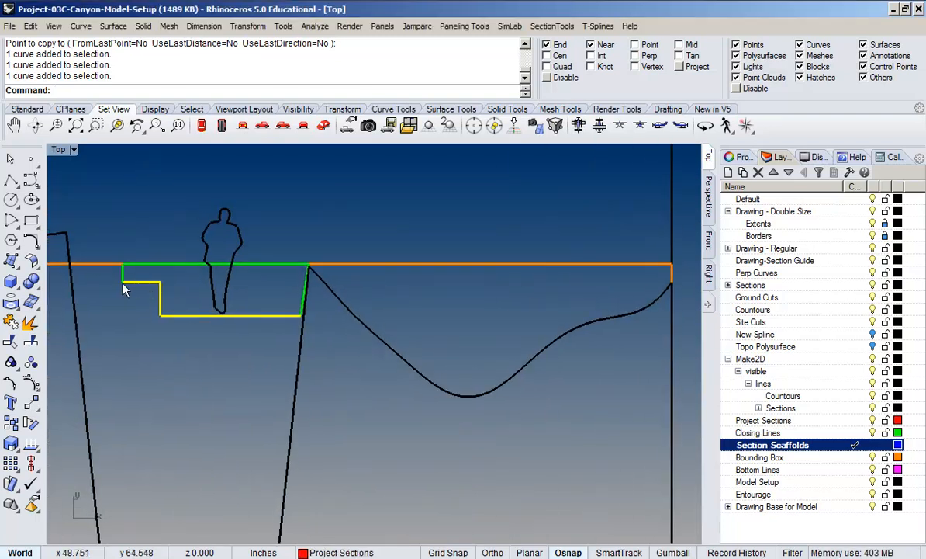
Inspect the copied scaffold outline's upper step corner, where the closing line extends the project section line
scroll(120, 285, down, 8)
scroll(124, 285, down, 6)
right_drag(377, 298, 252, 314)
scroll(363, 308, up, 12)
right_drag(413, 291, 293, 302)
scroll(293, 302, up, 8)
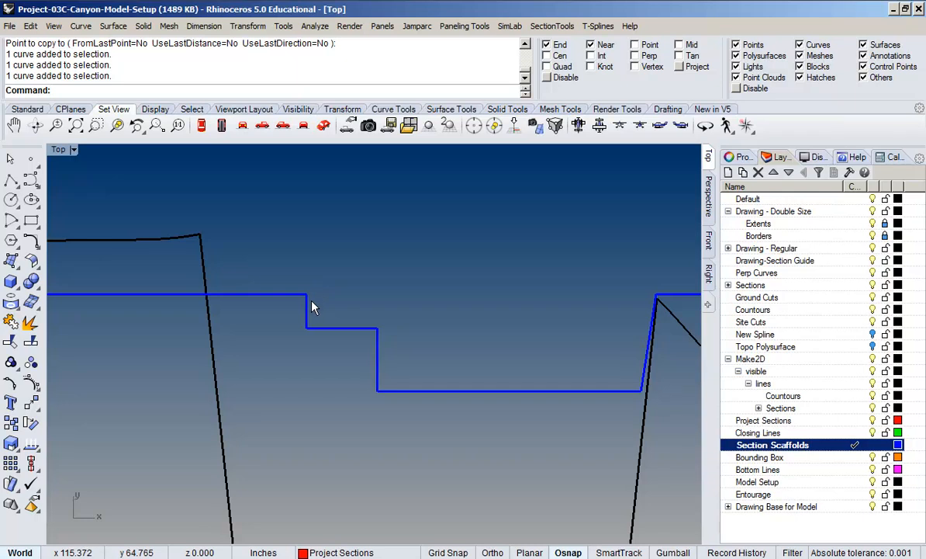
click(309, 300)
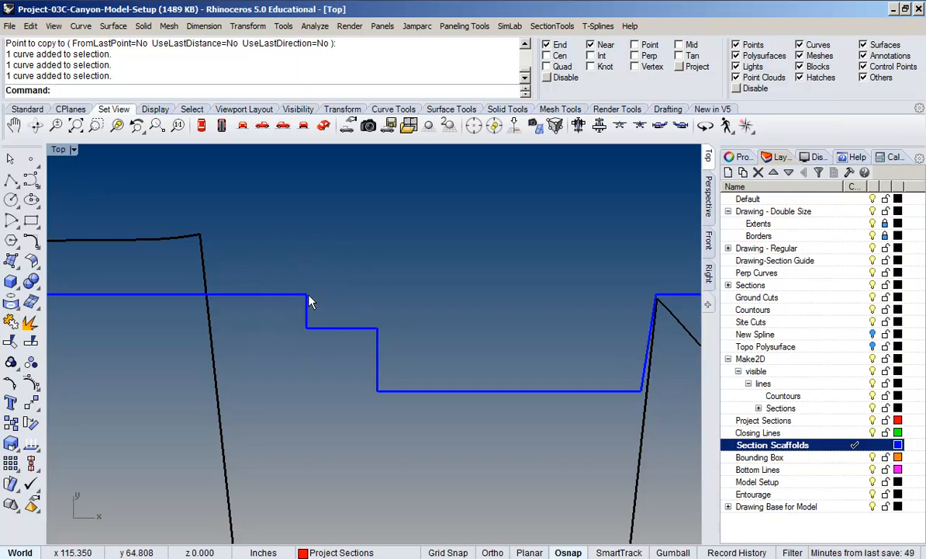
scroll(310, 301, down, 5)
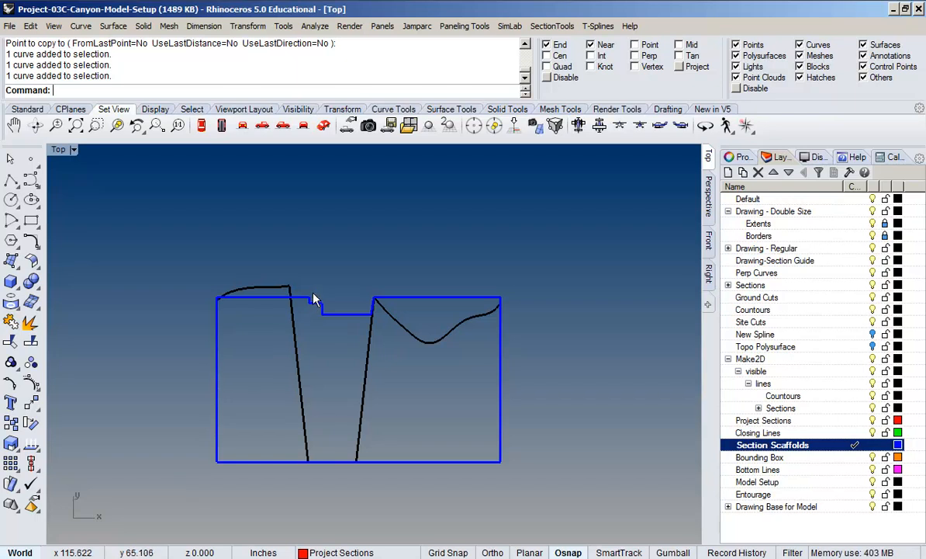
Compare the open project section line in the top row's last frame with the copied scaffold outline
scroll(337, 346, down, 15)
right_drag(214, 365, 439, 290)
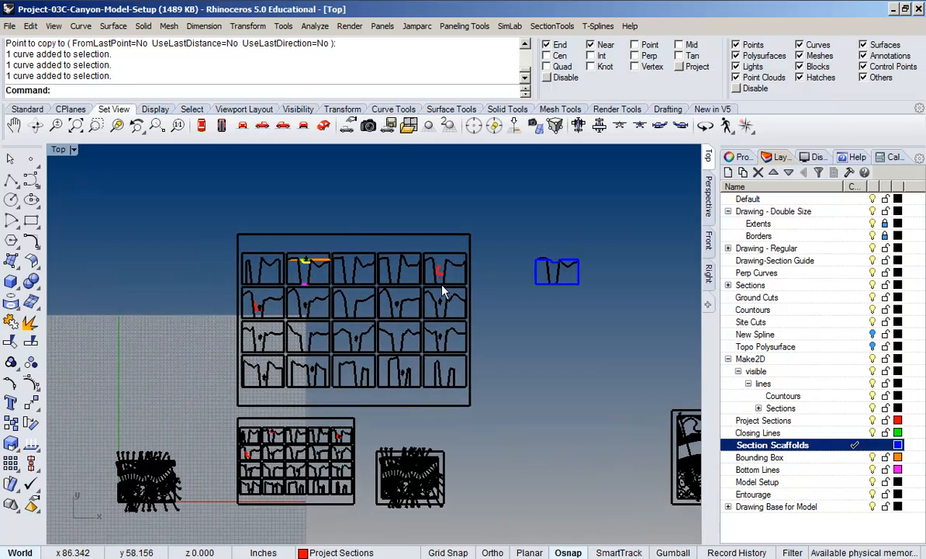
scroll(437, 273, up, 5)
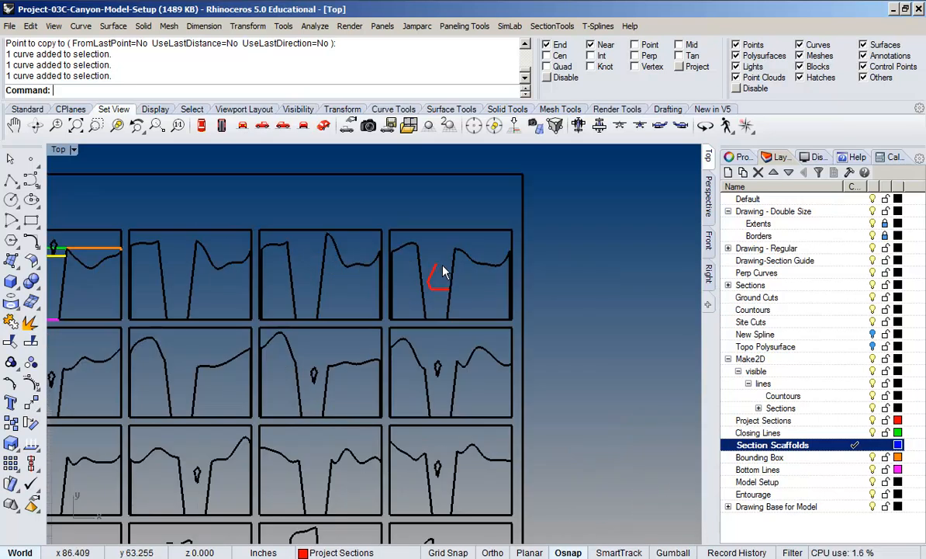
scroll(444, 272, up, 5)
scroll(445, 272, down, 10)
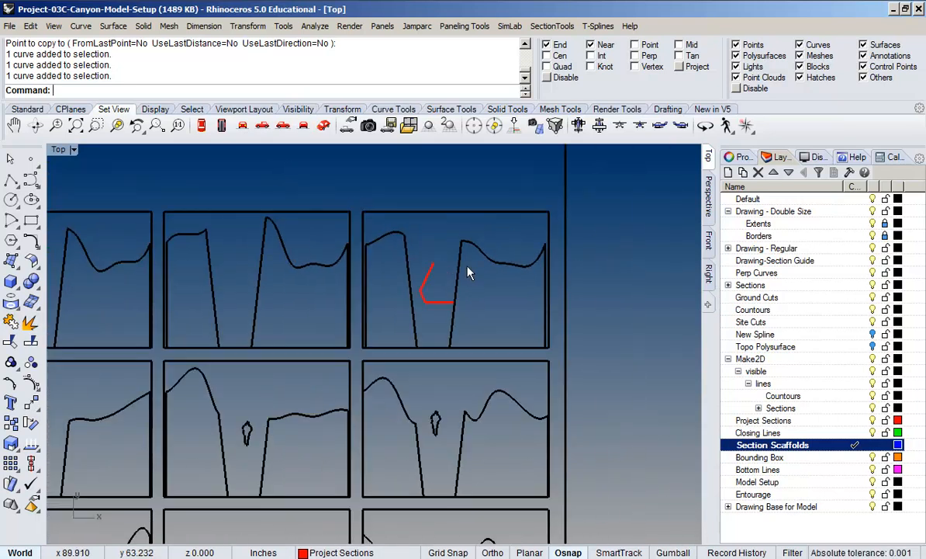
right_drag(376, 291, 376, 289)
scroll(446, 287, up, 5)
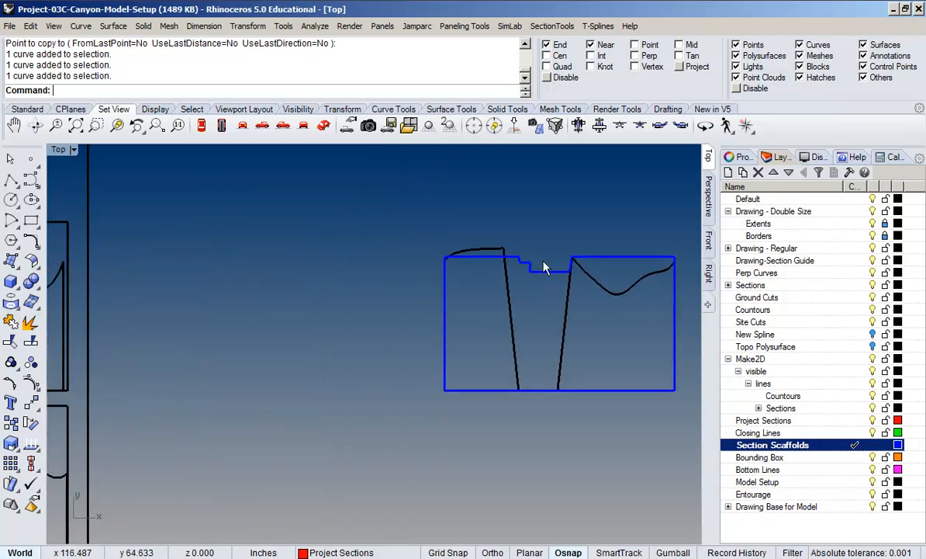
right_drag(231, 324, 521, 330)
scroll(218, 315, up, 10)
scroll(218, 315, up, 2)
right_drag(245, 284, 306, 302)
scroll(388, 342, down, 5)
On the Closing Lines layer, draw a polyline from the last frame's open project line end horizontally to the canyon wall and down to its other end
click(858, 432)
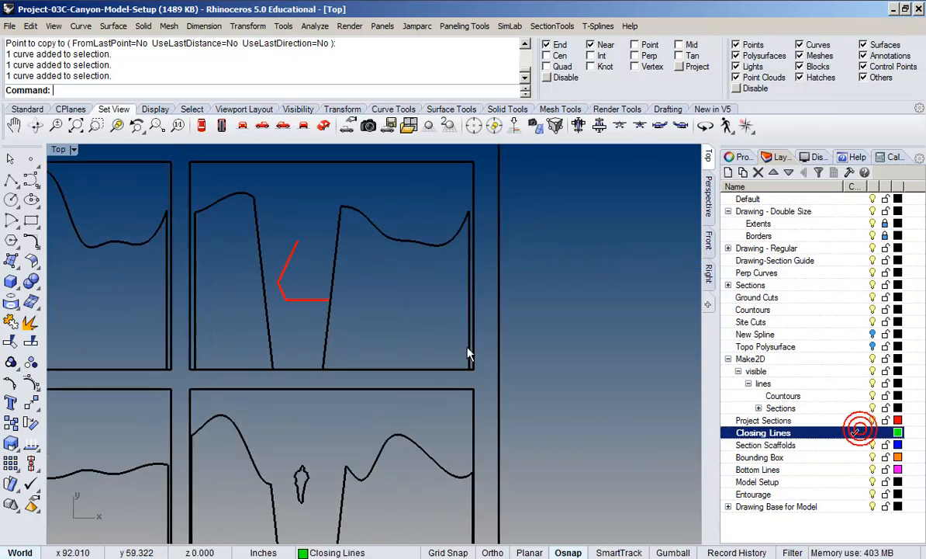
right_drag(438, 338, 464, 397)
scroll(345, 304, up, 6)
right_drag(336, 311, 384, 291)
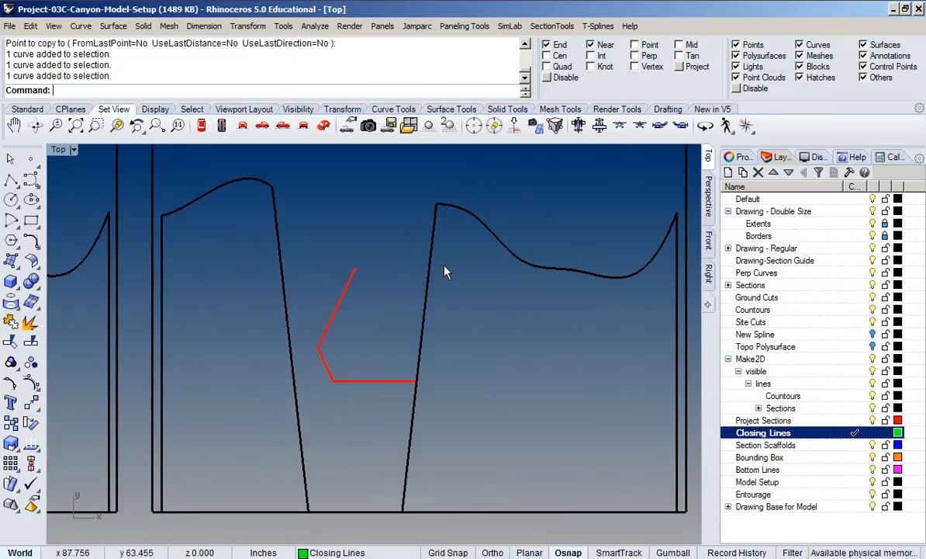
text(ne)
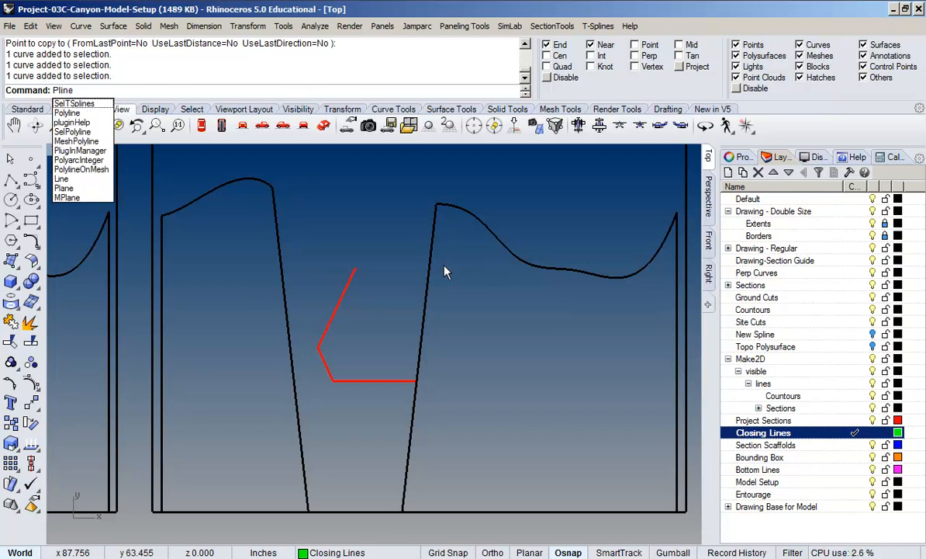
key(Return)
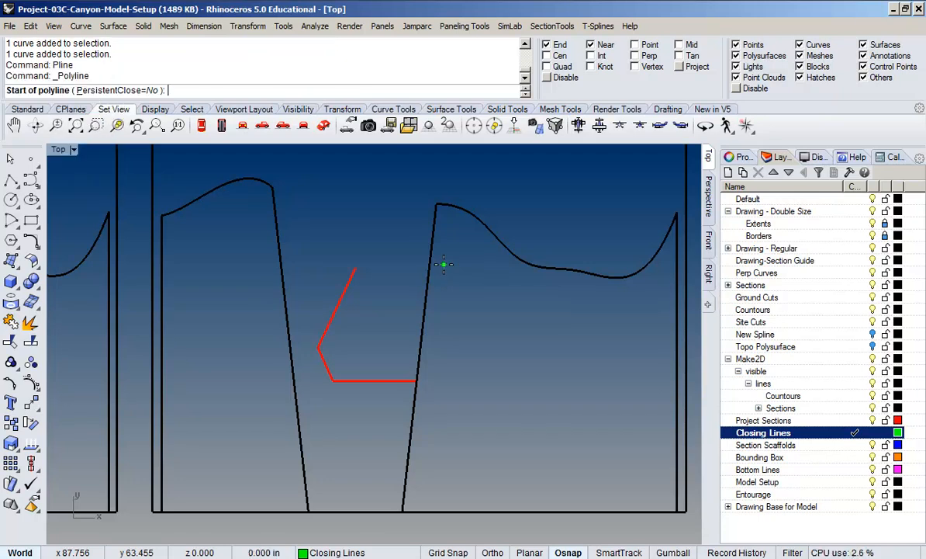
click(357, 270)
right_drag(359, 272, 385, 289)
key(F8)
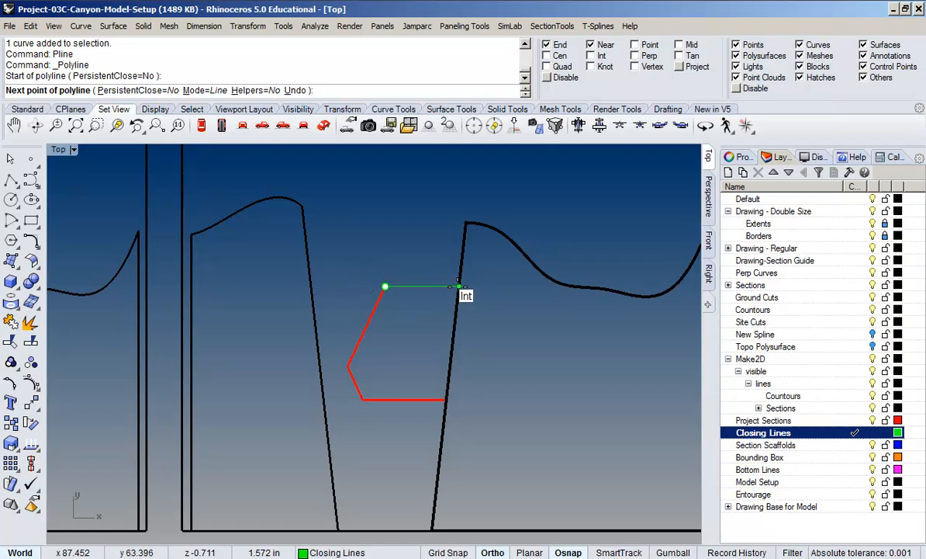
click(459, 286)
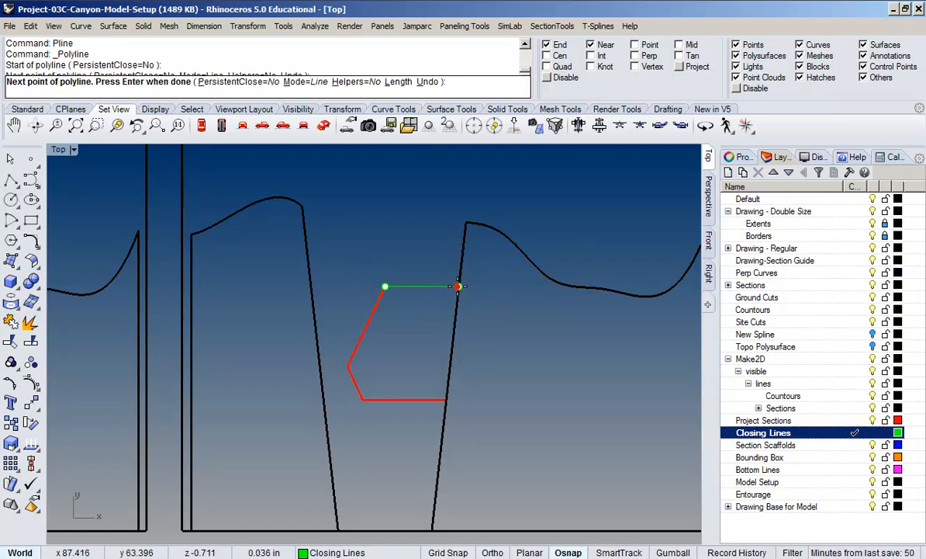
click(447, 398)
key(Return)
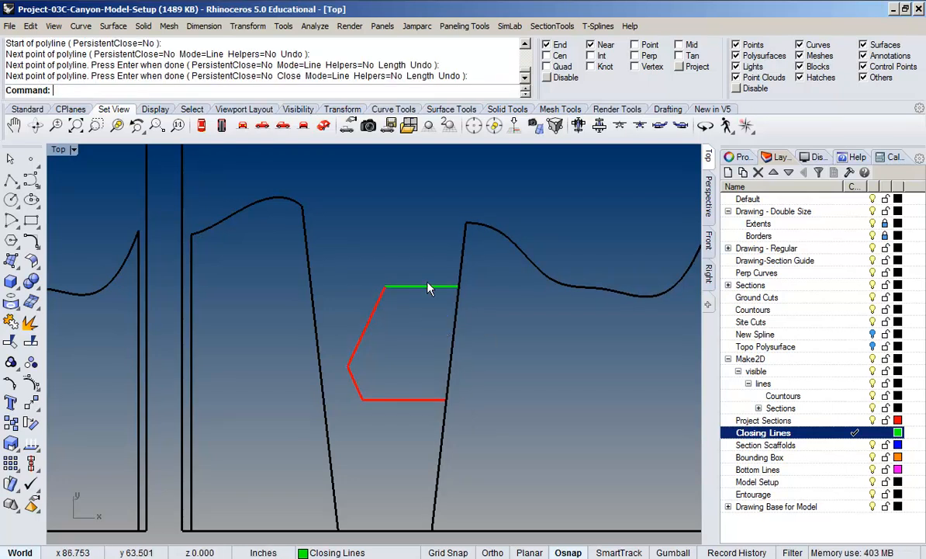
Select the new closing line to check its fit with the project section line, deselect it and examine the enclosed region
click(426, 287)
scroll(356, 321, down, 5)
scroll(384, 360, up, 6)
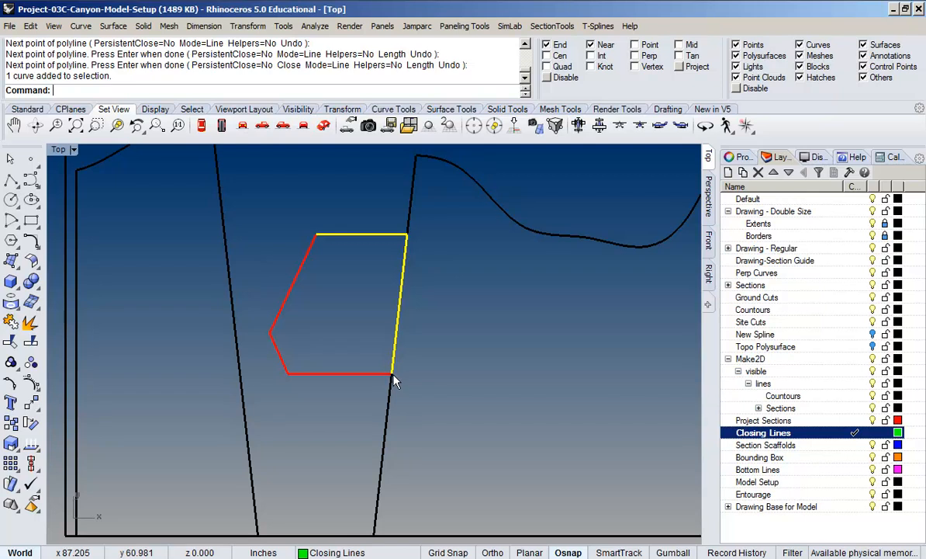
click(349, 302)
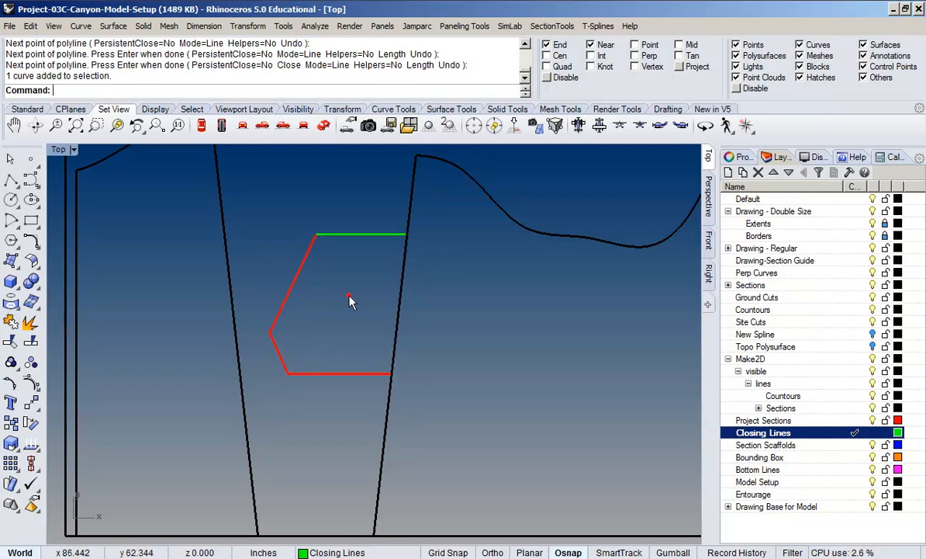
scroll(358, 270, down, 3)
scroll(360, 279, up, 4)
scroll(361, 310, down, 5)
scroll(320, 306, up, 4)
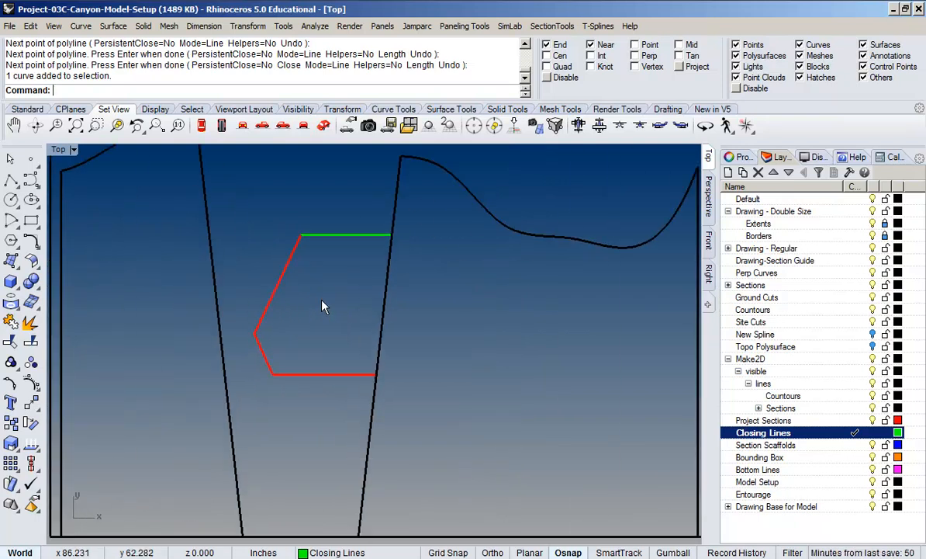
scroll(351, 293, down, 4)
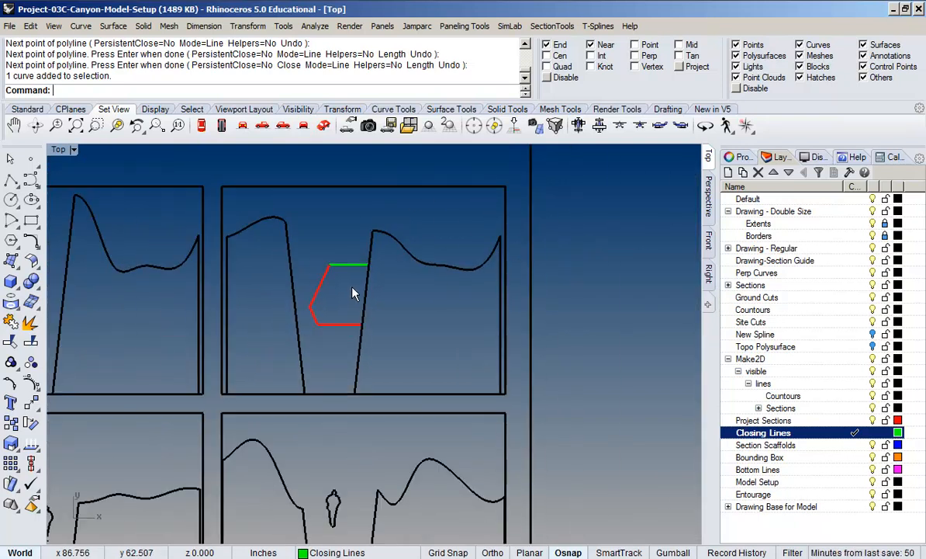
click(861, 456)
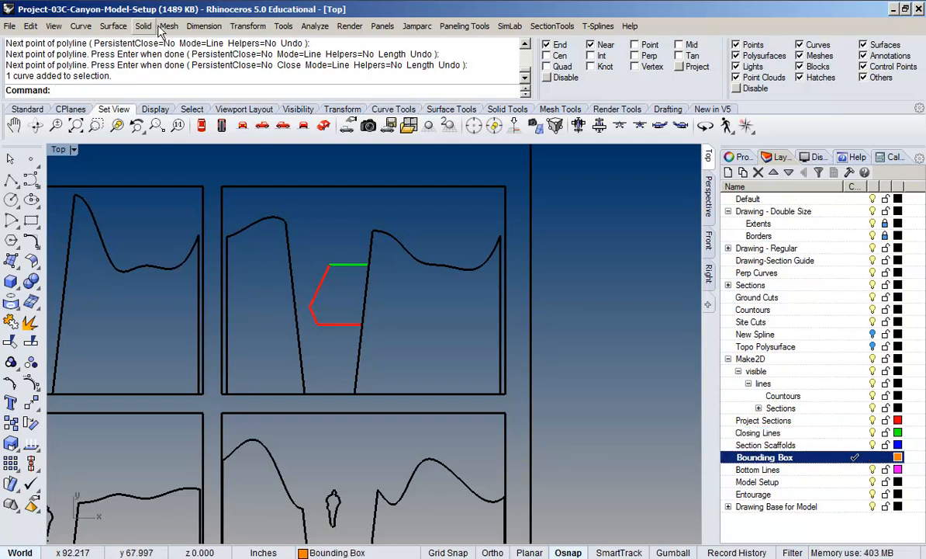
click(314, 26)
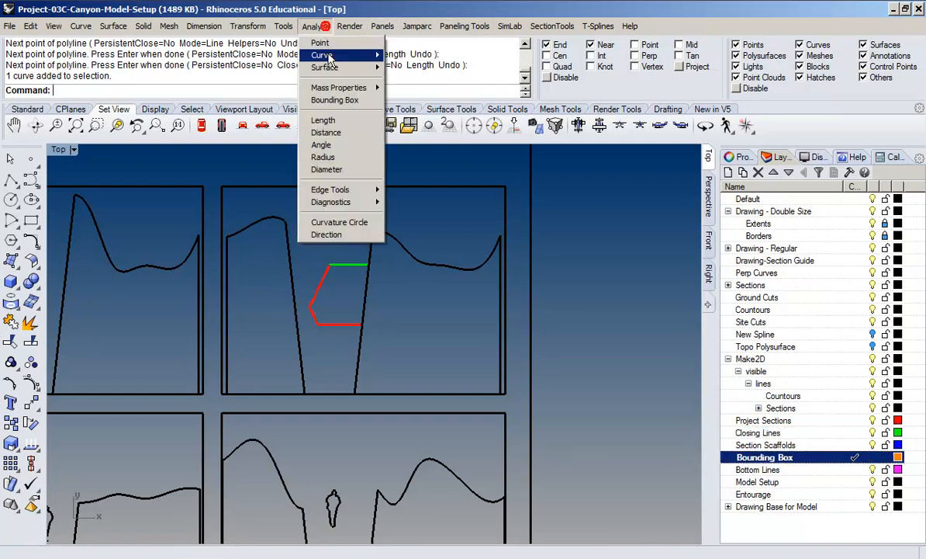
click(326, 97)
click(289, 257)
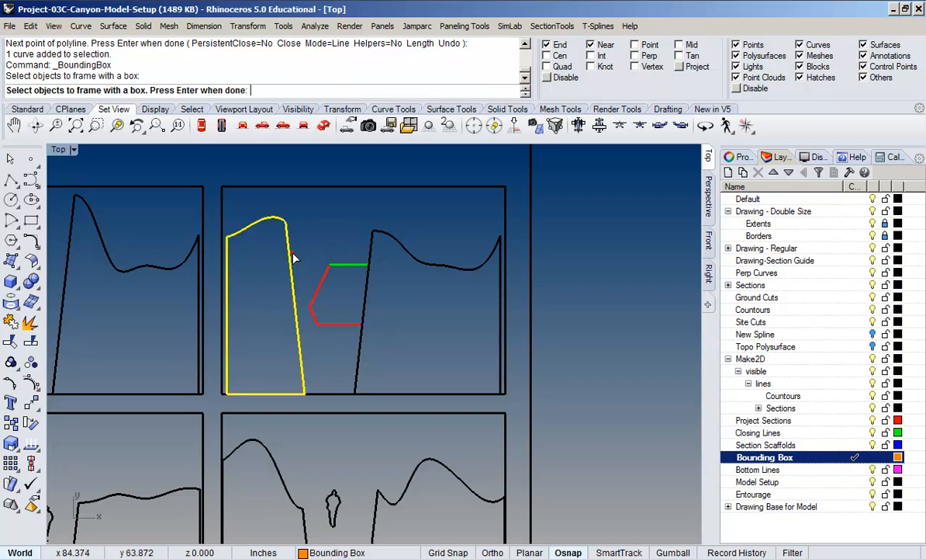
click(372, 248)
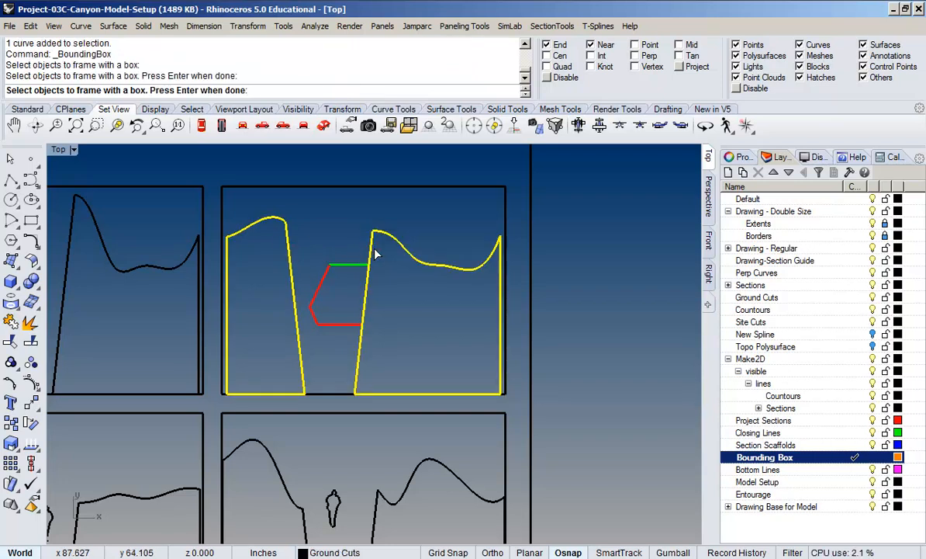
key(Return)
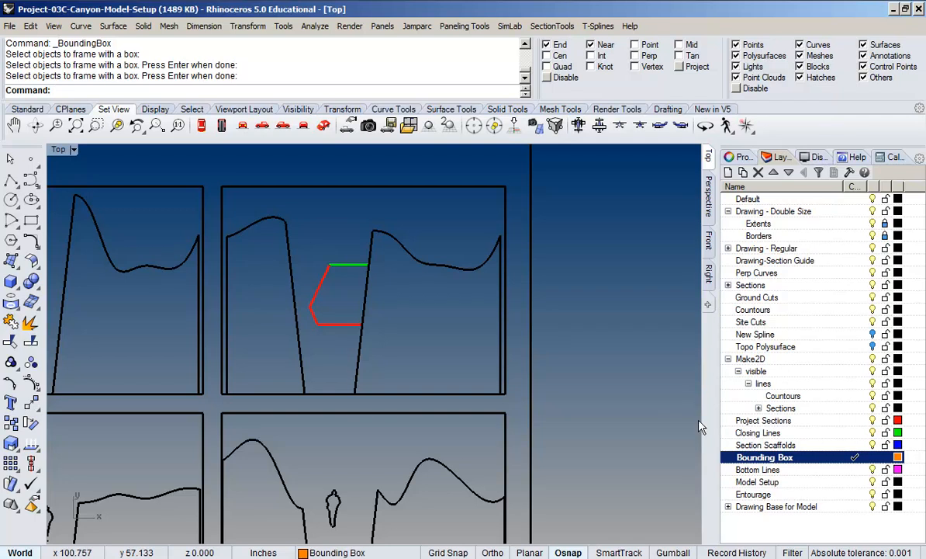
On the Bottom Lines layer, with Borders hidden, draw a line along the last frame's section base between its outer corners
click(854, 470)
right_drag(236, 289, 257, 270)
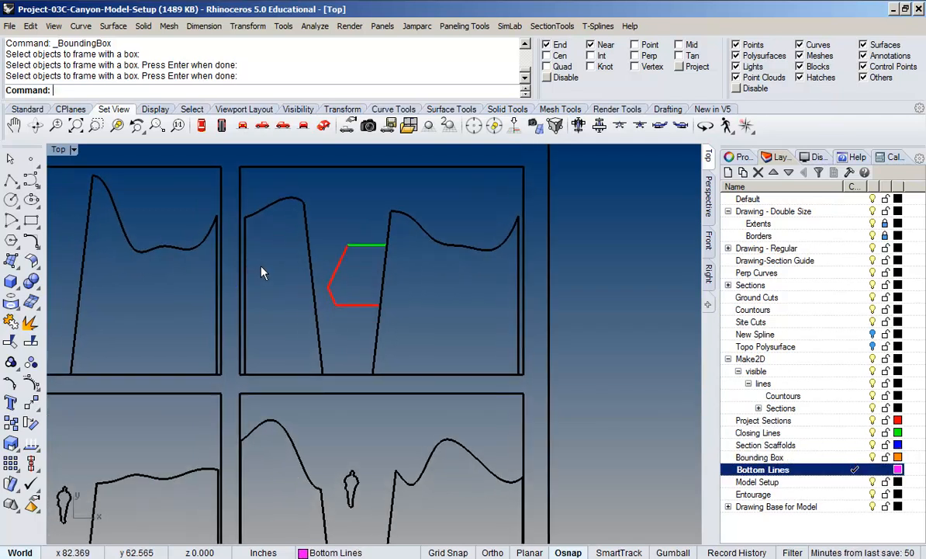
key(Return)
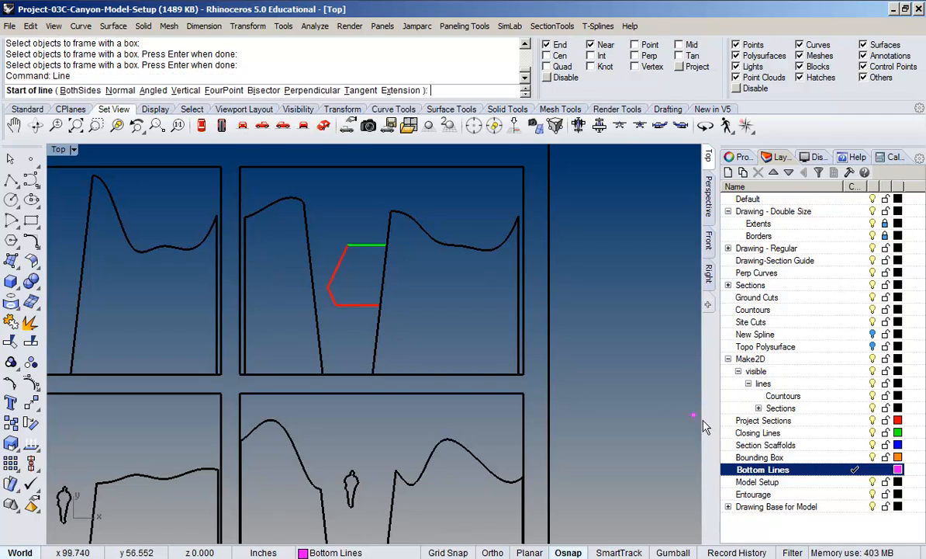
click(244, 374)
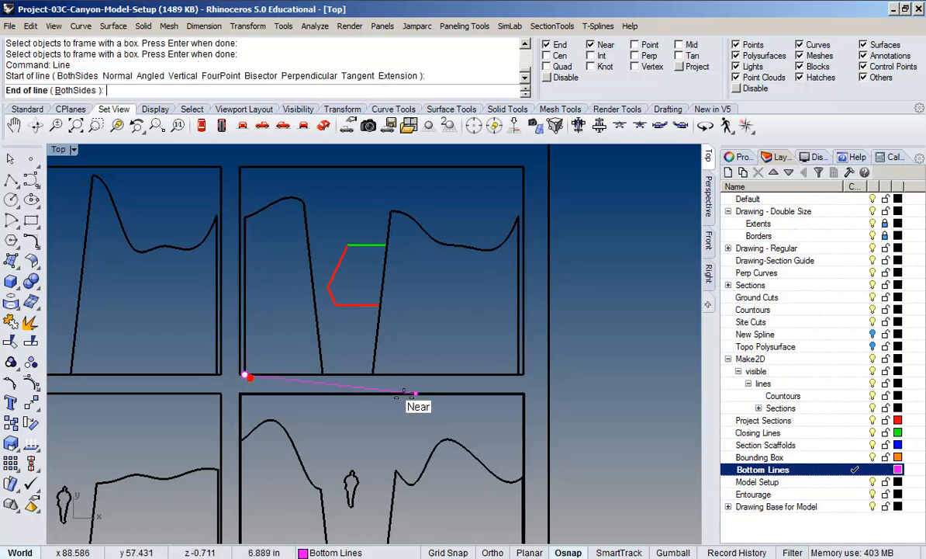
click(873, 236)
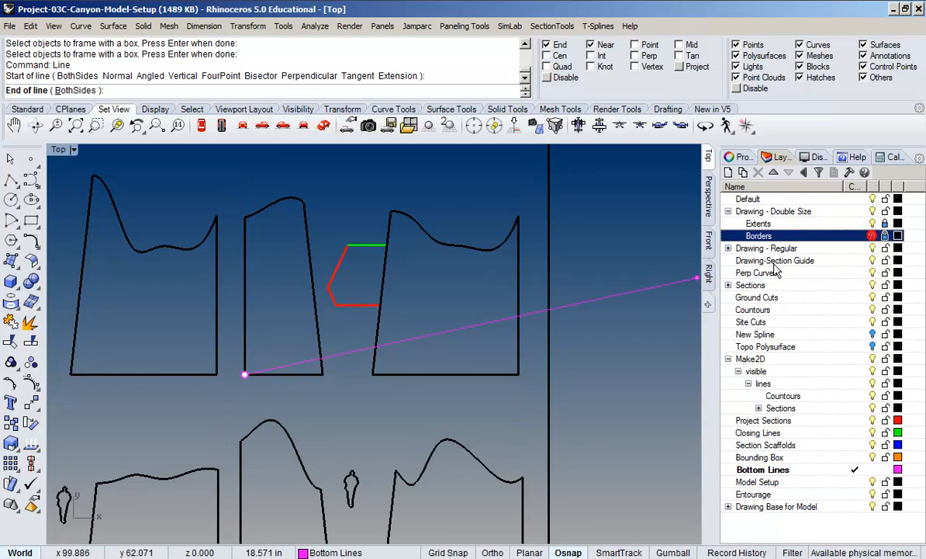
click(372, 374)
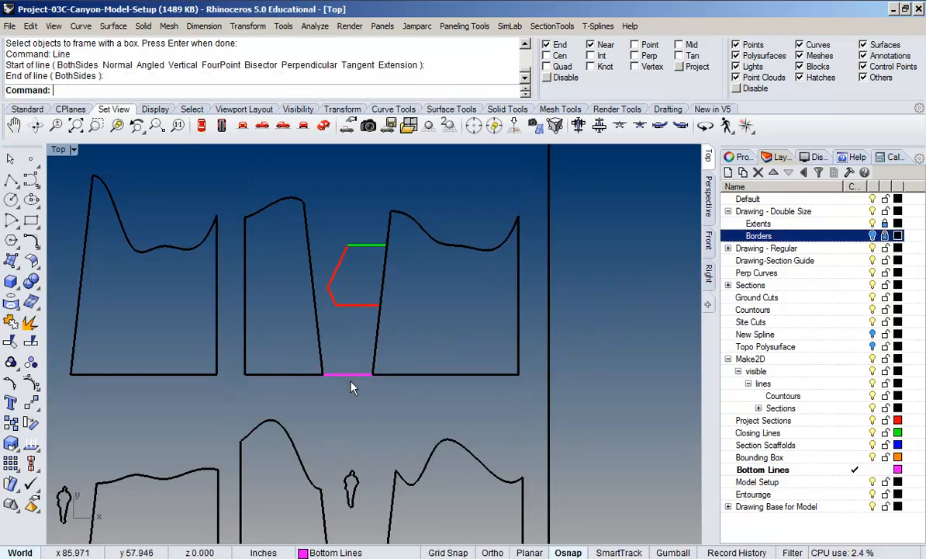
On the Bounding Box layer, create a bounding box as curves around the last frame's project section line, closing line and bottom line
right_click(279, 72)
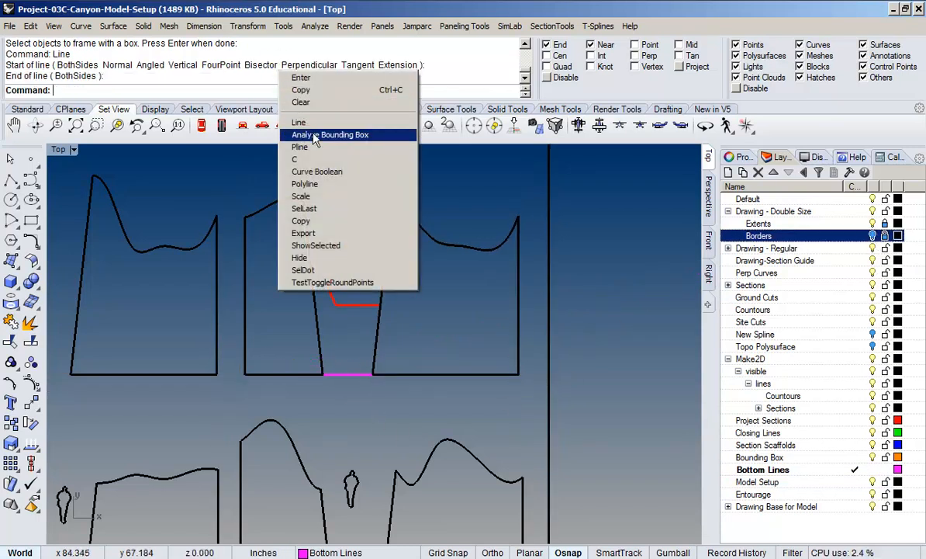
click(315, 137)
click(381, 252)
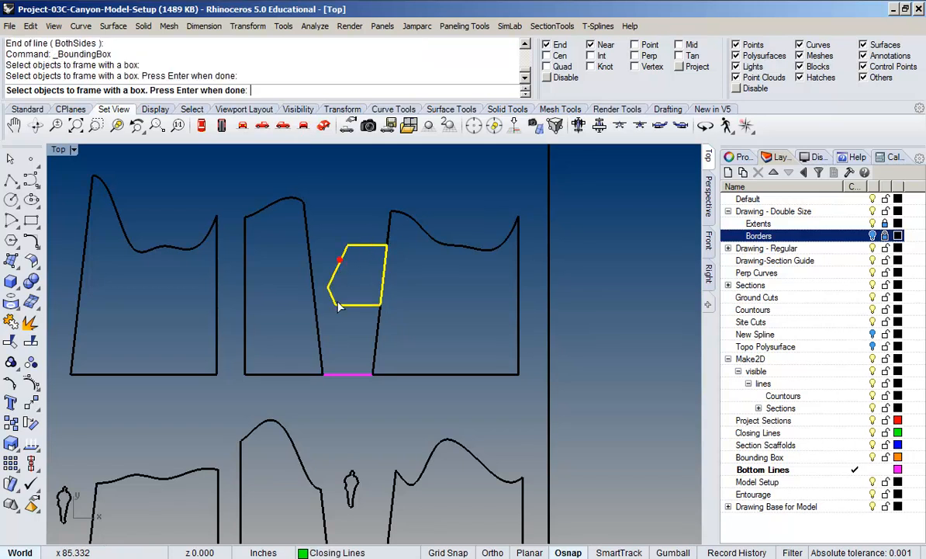
click(349, 375)
right_click(352, 379)
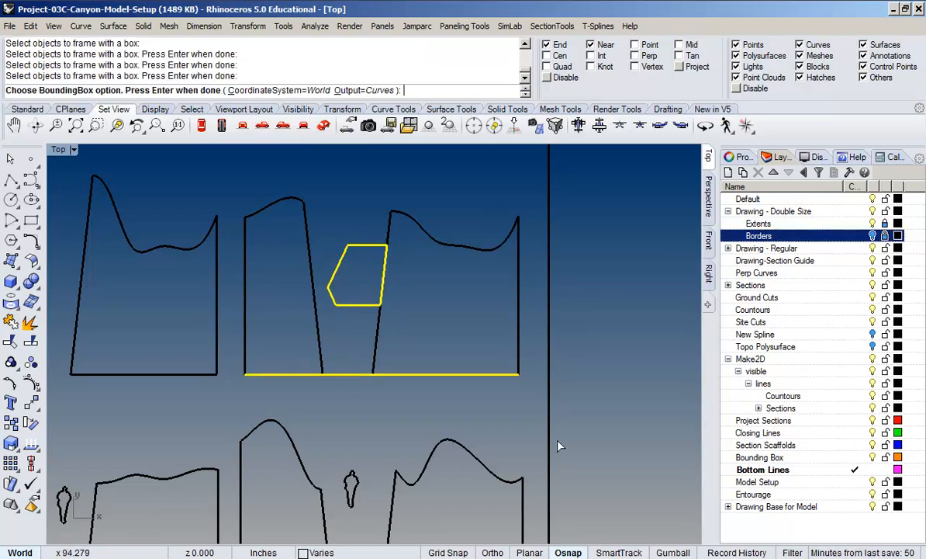
click(854, 456)
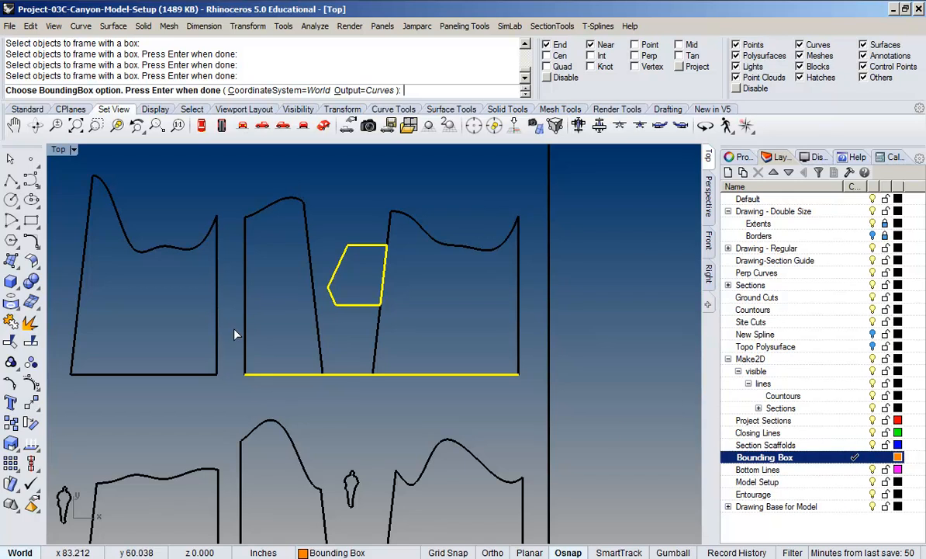
right_click(373, 329)
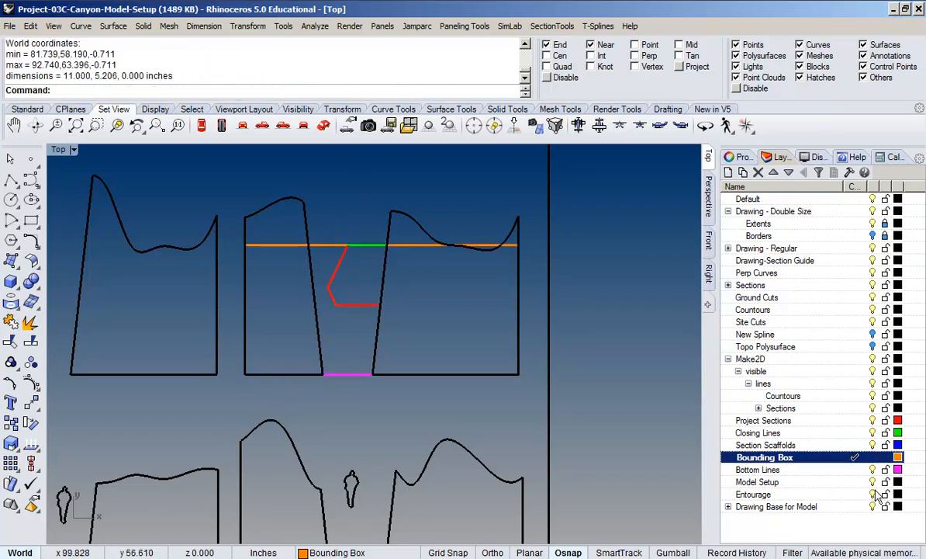
On the Section Scaffolds layer, use Curve Boolean on the project section, closing line and bounding box to outline the region below the section
click(856, 444)
right_click(296, 88)
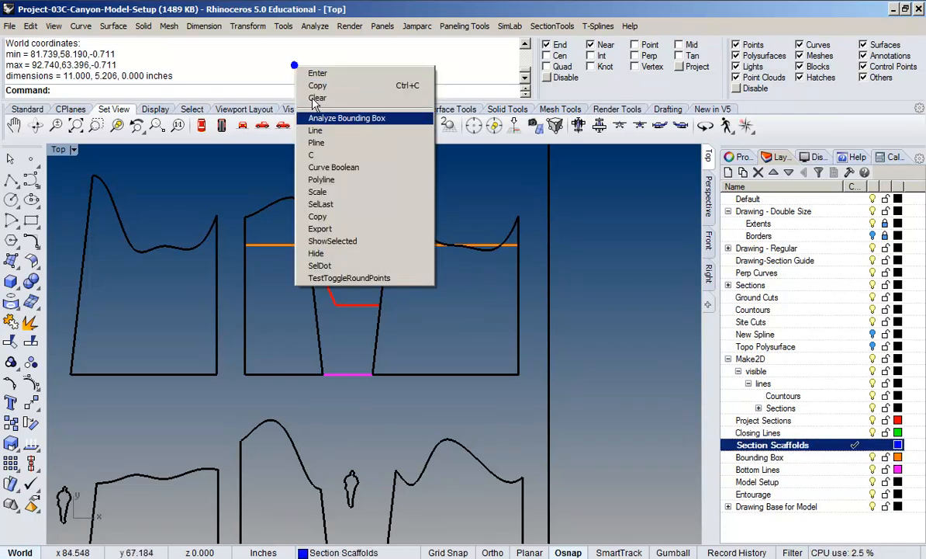
click(318, 163)
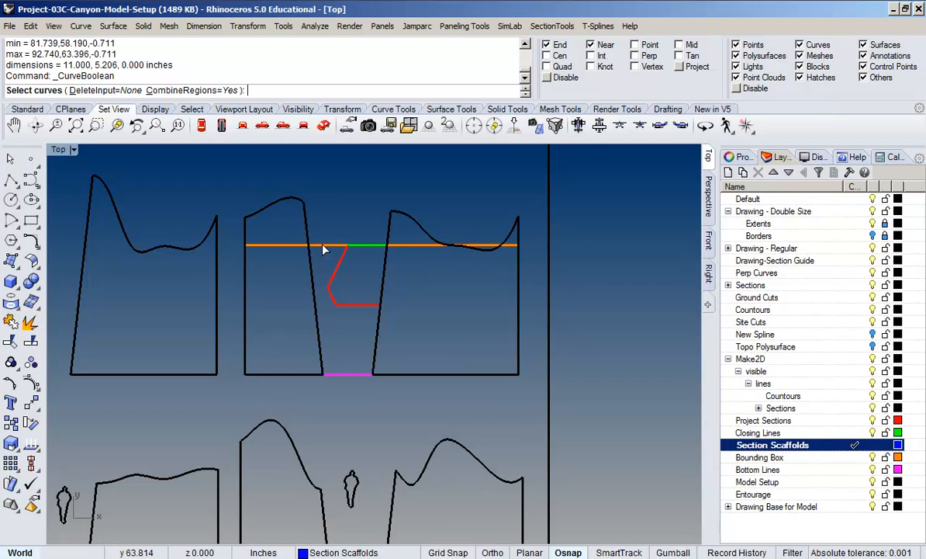
click(332, 287)
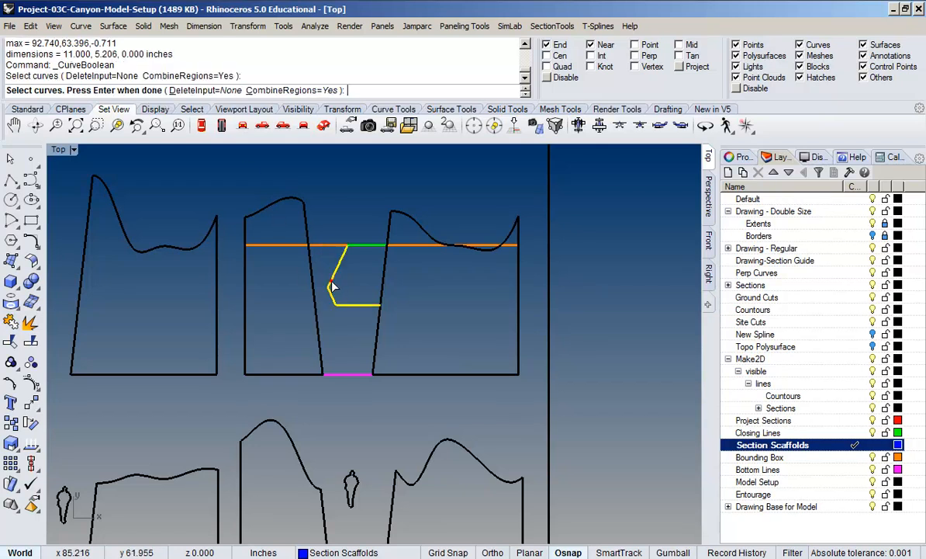
click(356, 253)
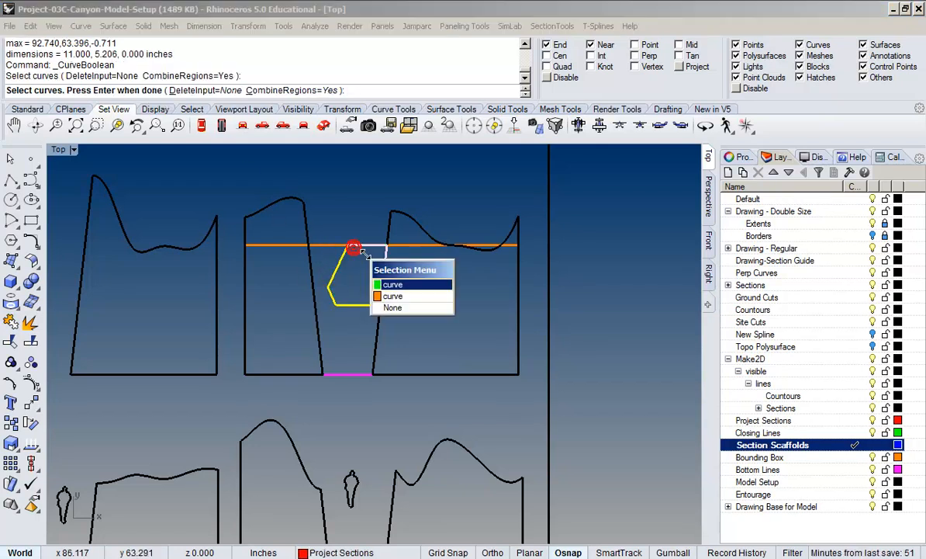
click(381, 283)
key(Return)
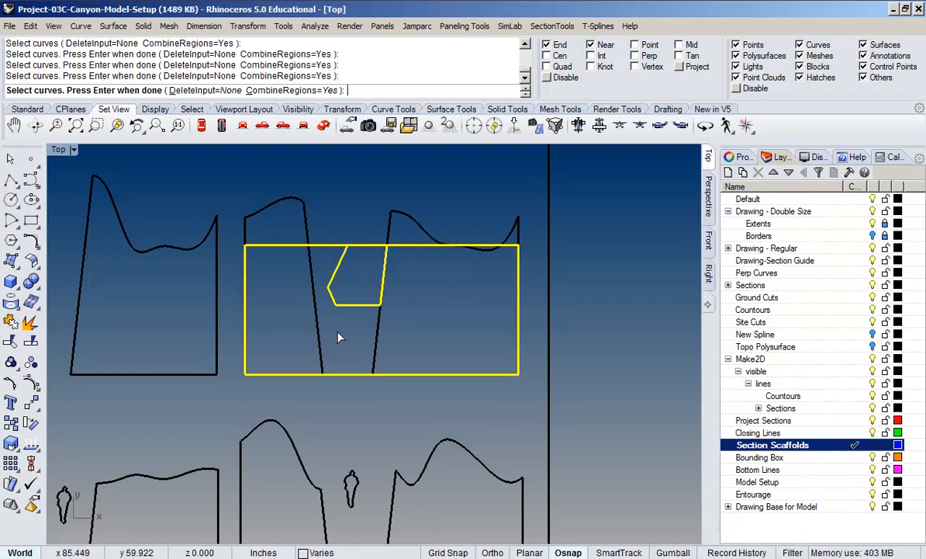
click(342, 331)
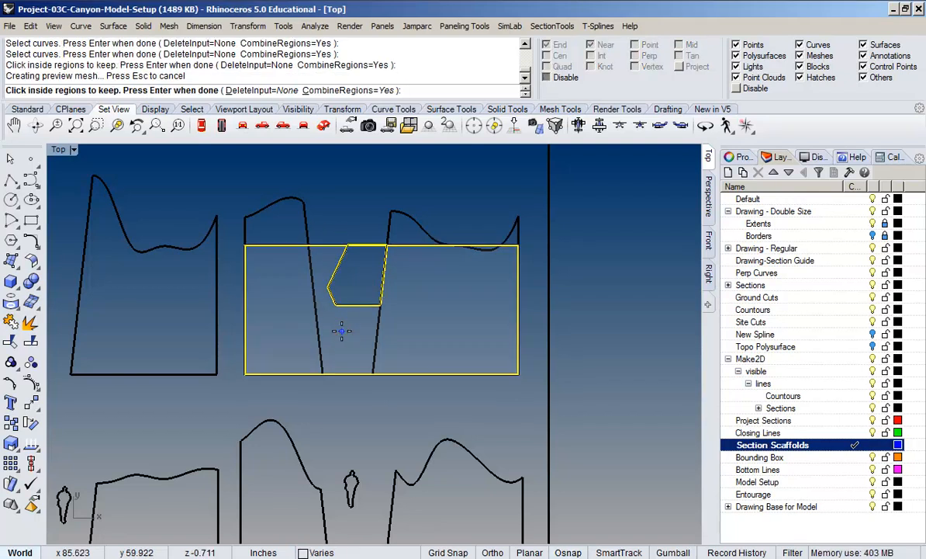
right_drag(342, 332, 223, 332)
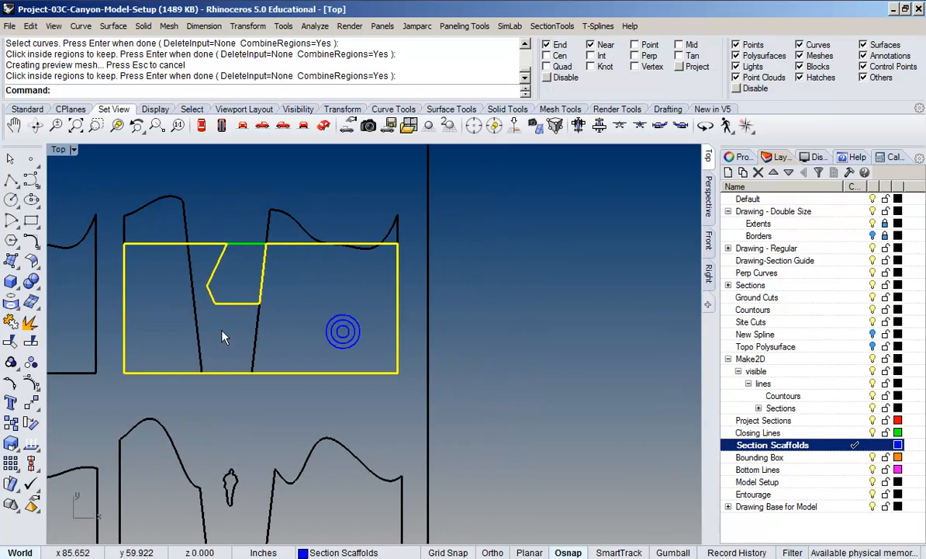
Select the new scaffold outline among the overlapping curves and move it horizontally outside the sheet, beside the earlier stepped scaffold outline
scroll(223, 332, down, 6)
key(Escape)
click(227, 287)
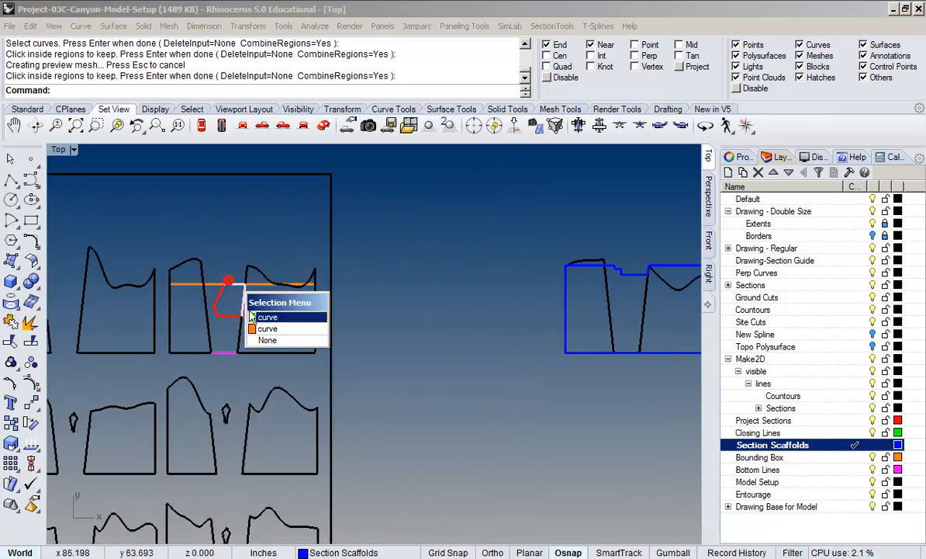
click(201, 318)
click(229, 320)
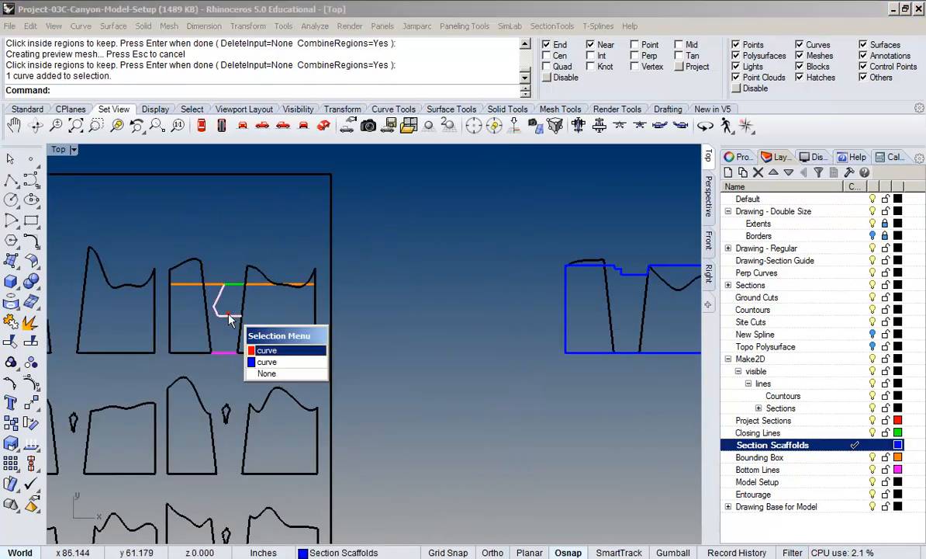
click(264, 350)
drag(233, 356, 453, 354)
click(500, 362)
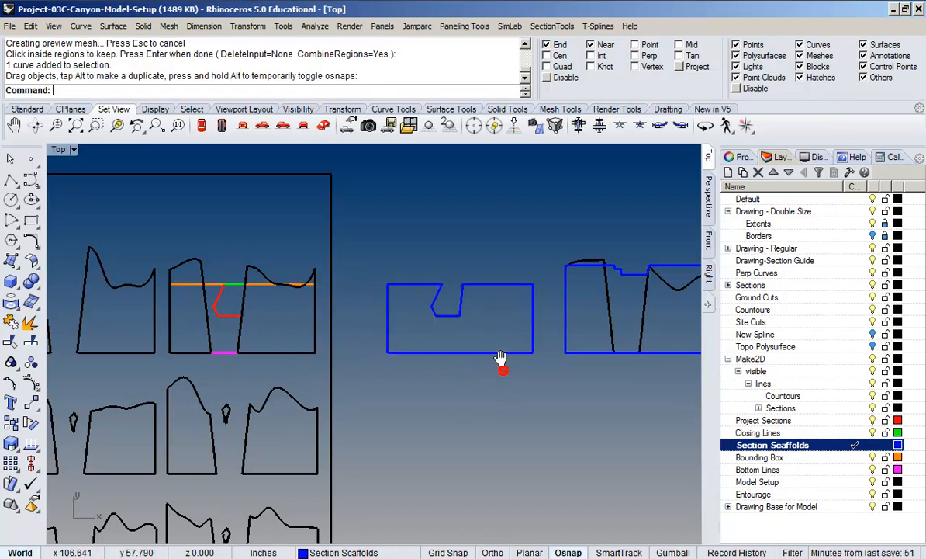
Compare the notched scaffold outline with its source frame, selecting the frame's project section line to trace the notch
right_drag(500, 362, 330, 367)
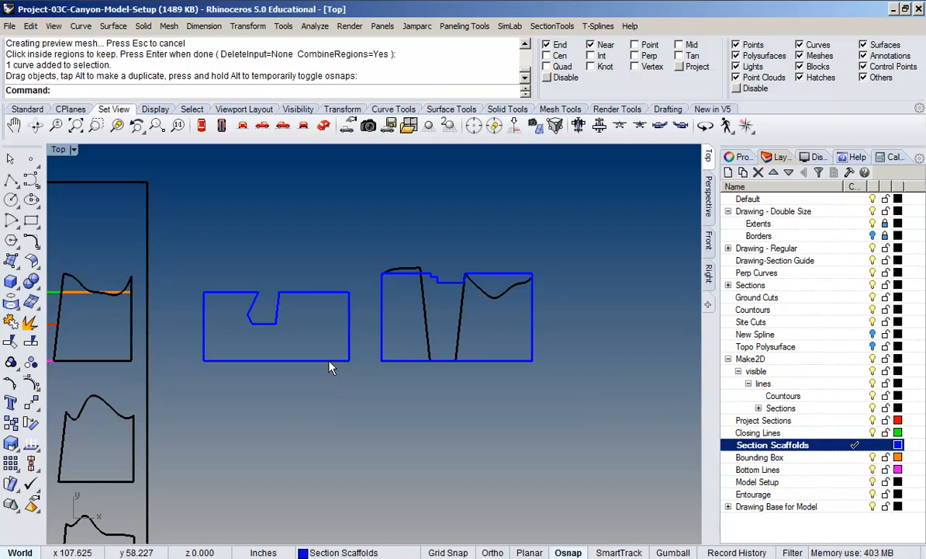
right_drag(261, 416, 360, 398)
scroll(401, 403, down, 4)
scroll(221, 330, up, 4)
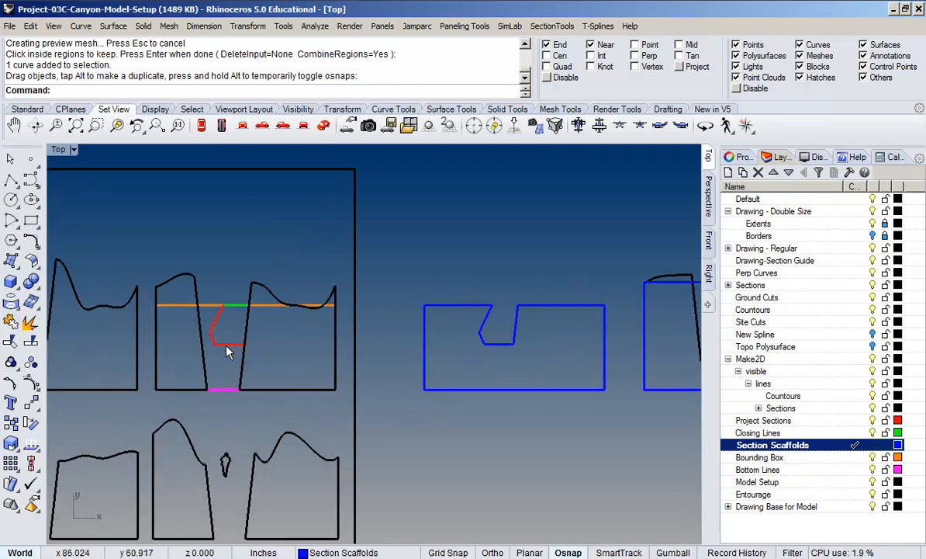
scroll(232, 350, down, 3)
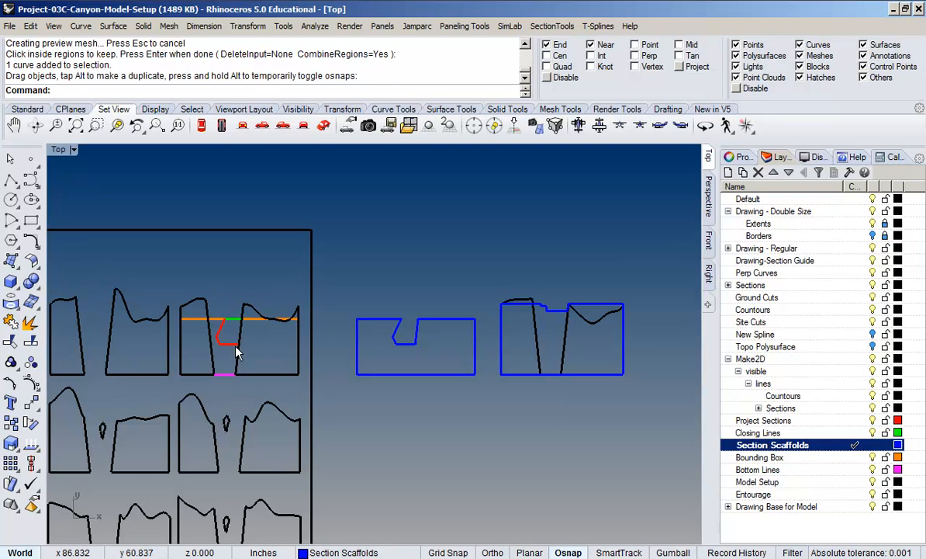
scroll(235, 347, up, 3)
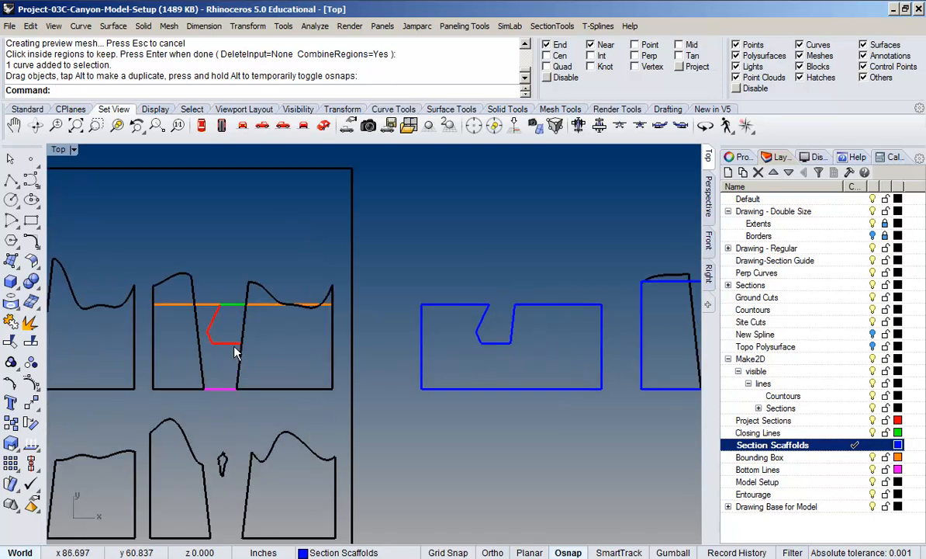
click(216, 338)
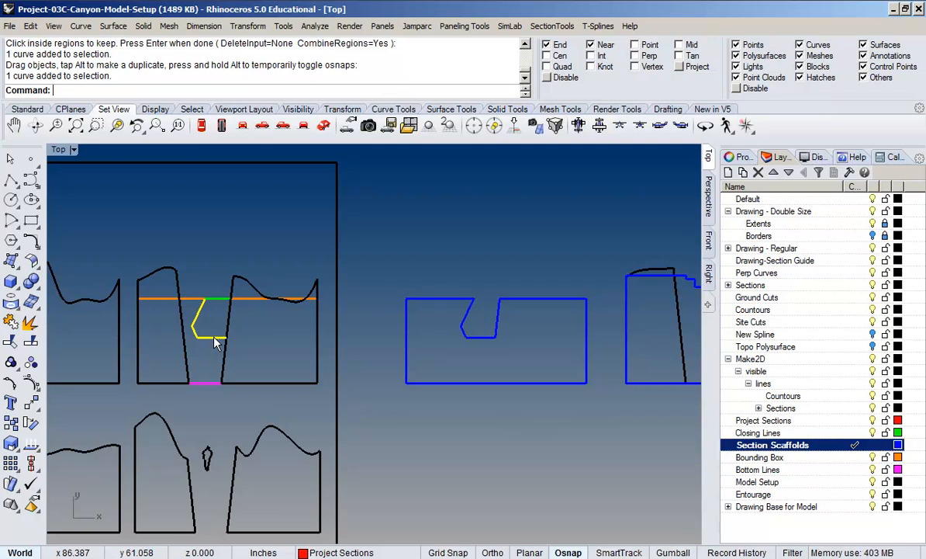
scroll(216, 342, up, 2)
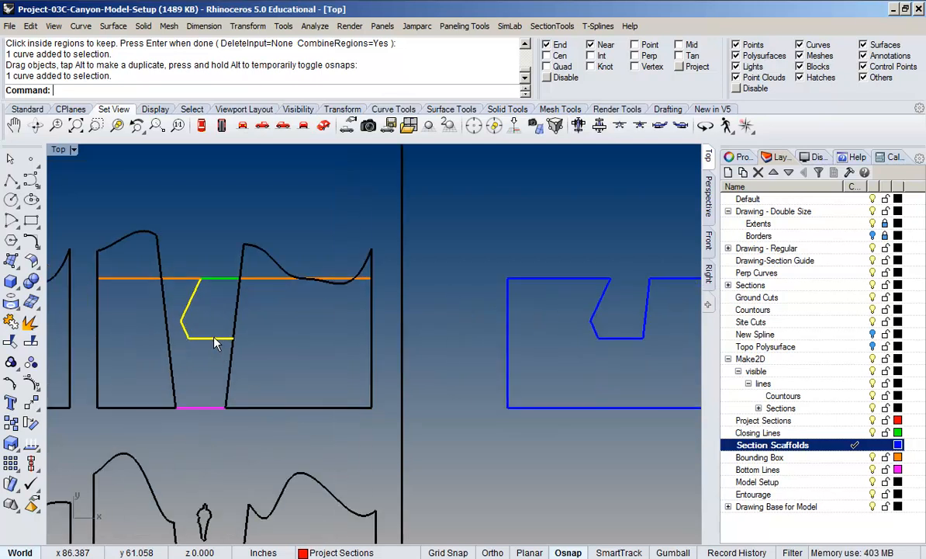
scroll(384, 318, down, 4)
scroll(422, 345, up, 3)
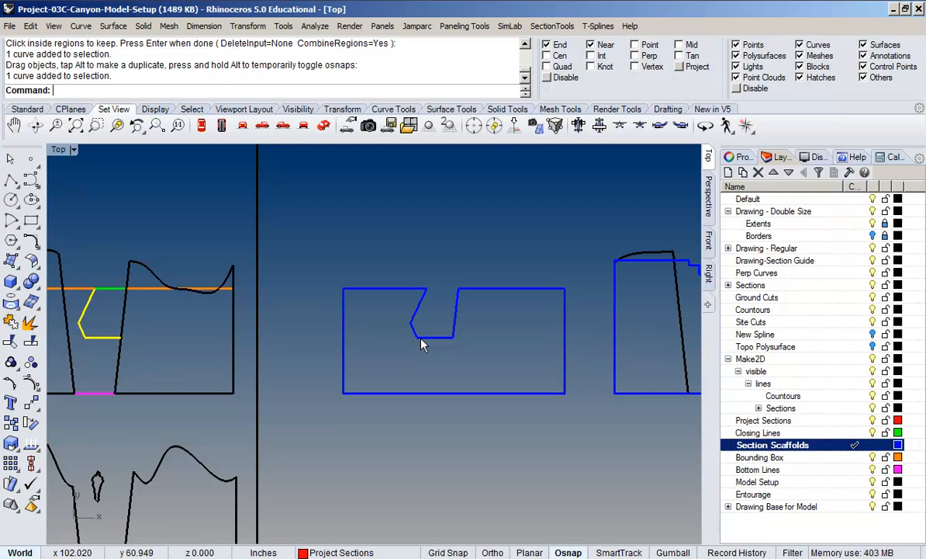
Examine the notched and stepped scaffold outlines alongside the remaining frames of the double-size section sheet
scroll(421, 344, down, 3)
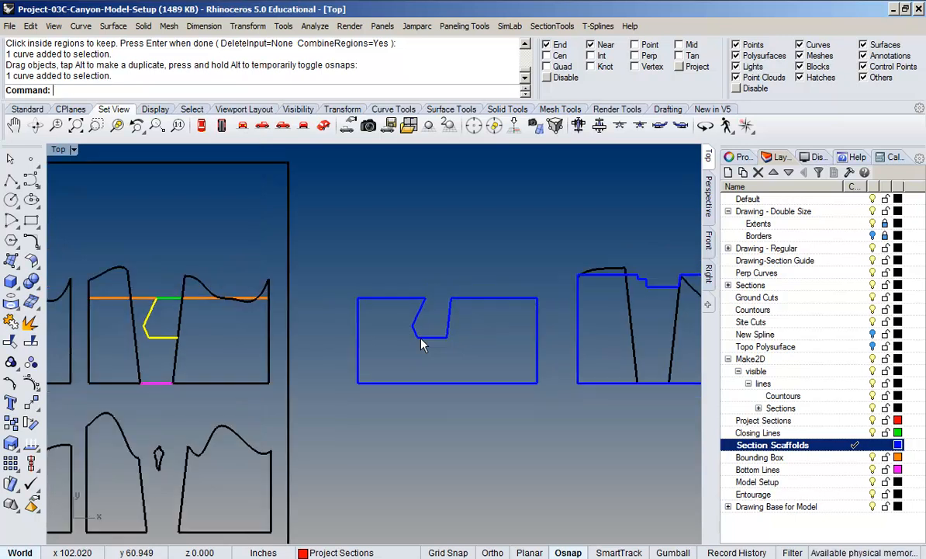
scroll(422, 339, down, 4)
right_drag(421, 339, 476, 302)
right_drag(549, 303, 468, 306)
scroll(438, 301, up, 6)
right_drag(352, 298, 311, 341)
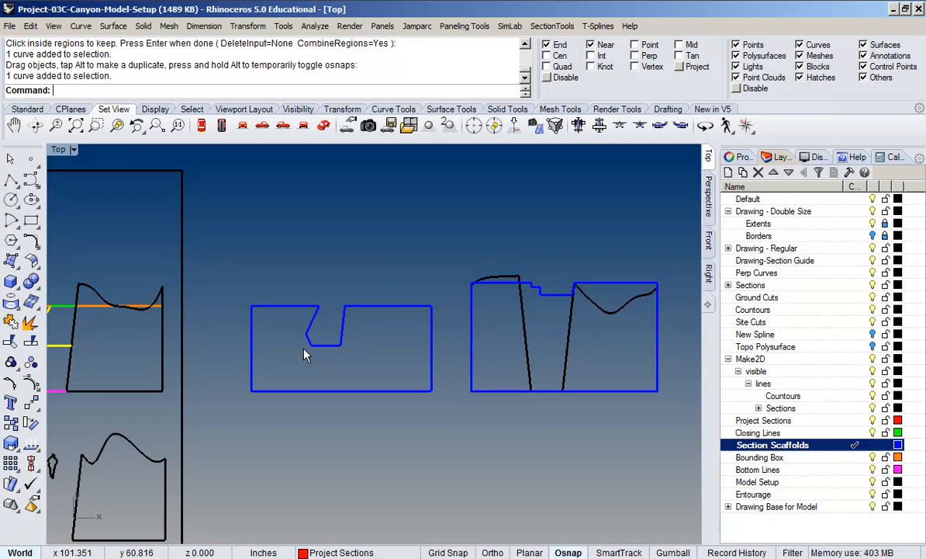
scroll(294, 351, down, 5)
right_drag(333, 326, 483, 239)
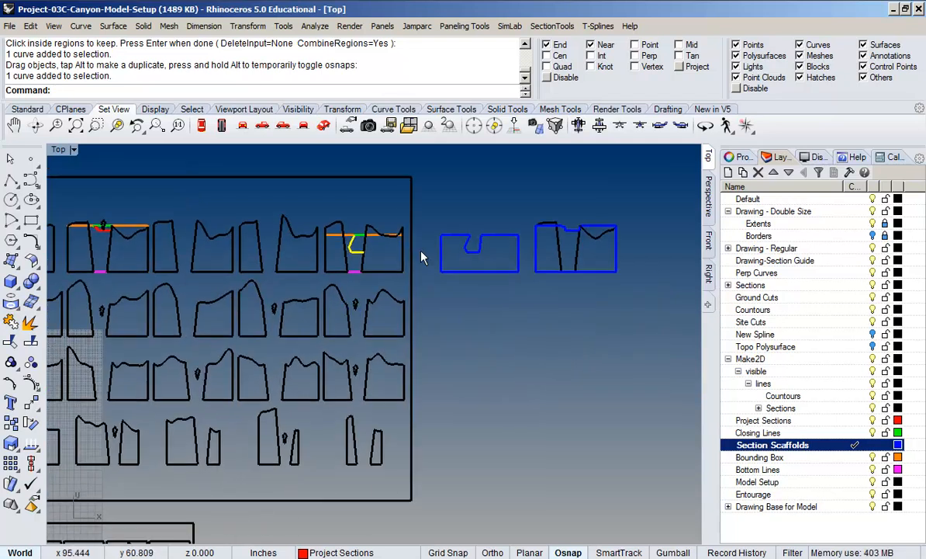
On the Closing Lines layer, draw a polyline from the angled project section's upper end horizontally across the canyon, then down the wall to its lower end
scroll(265, 314, up, 10)
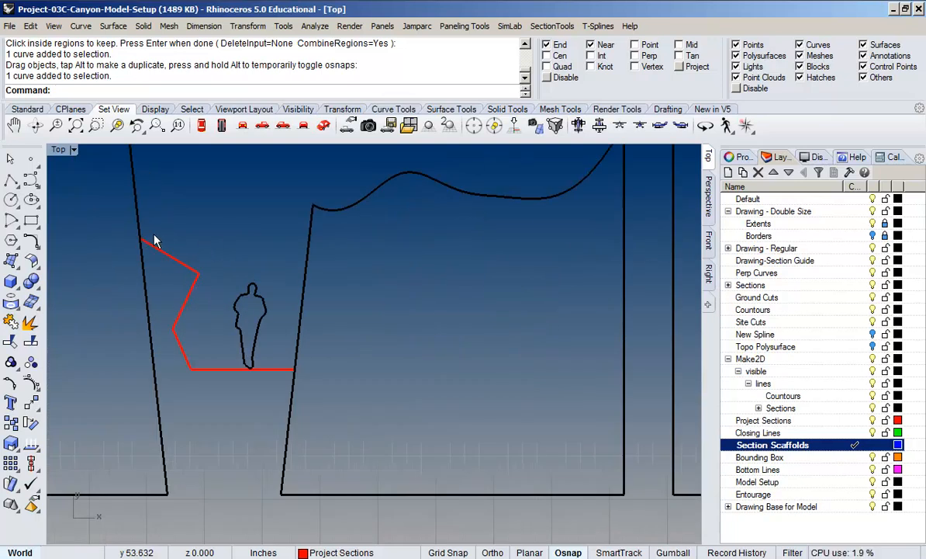
click(857, 432)
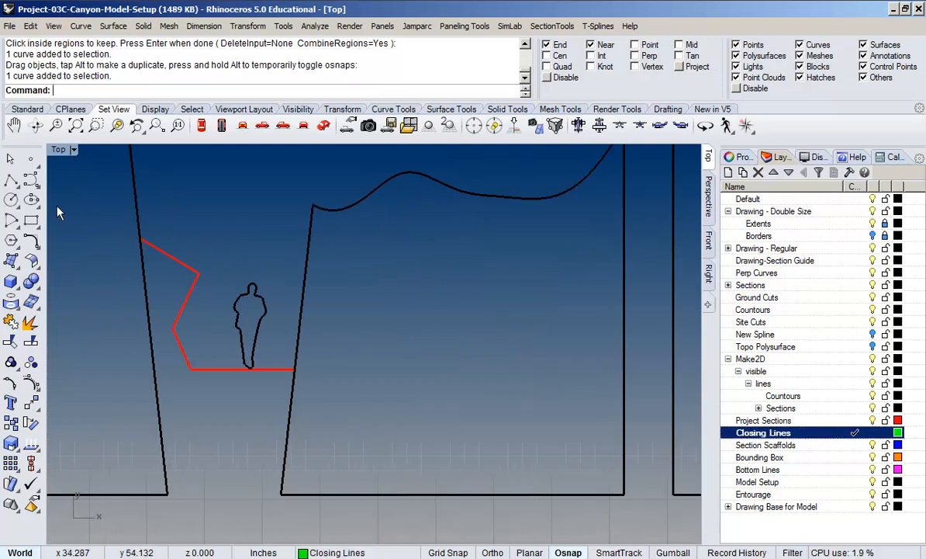
click(10, 179)
click(139, 239)
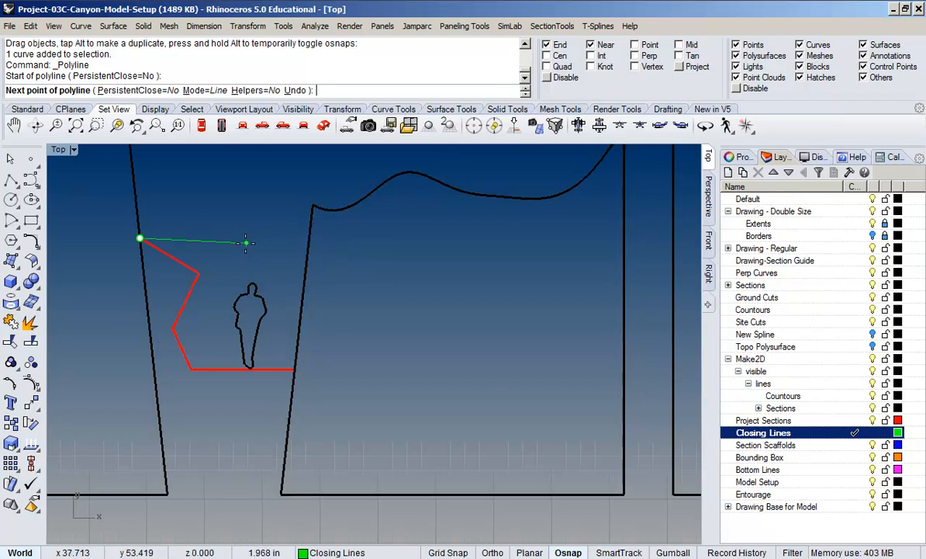
key(F8)
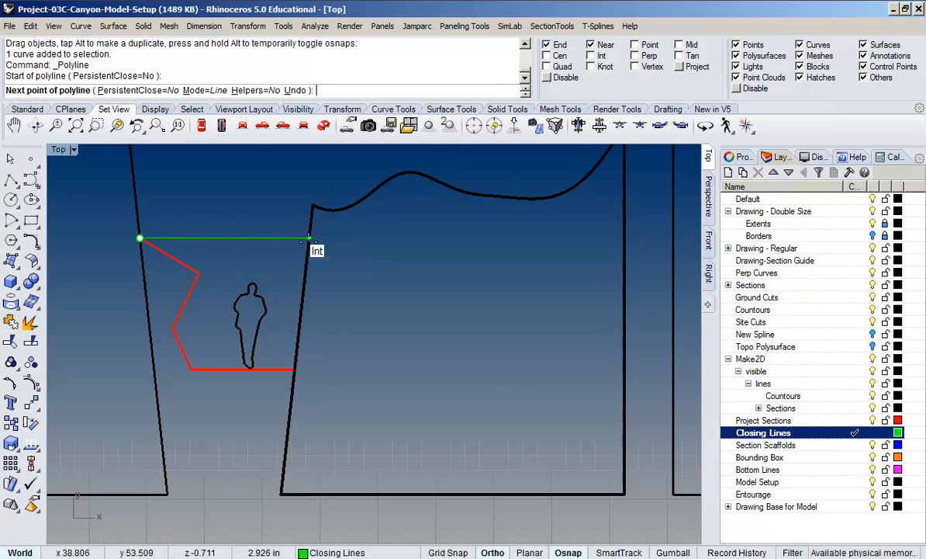
click(309, 238)
key(F8)
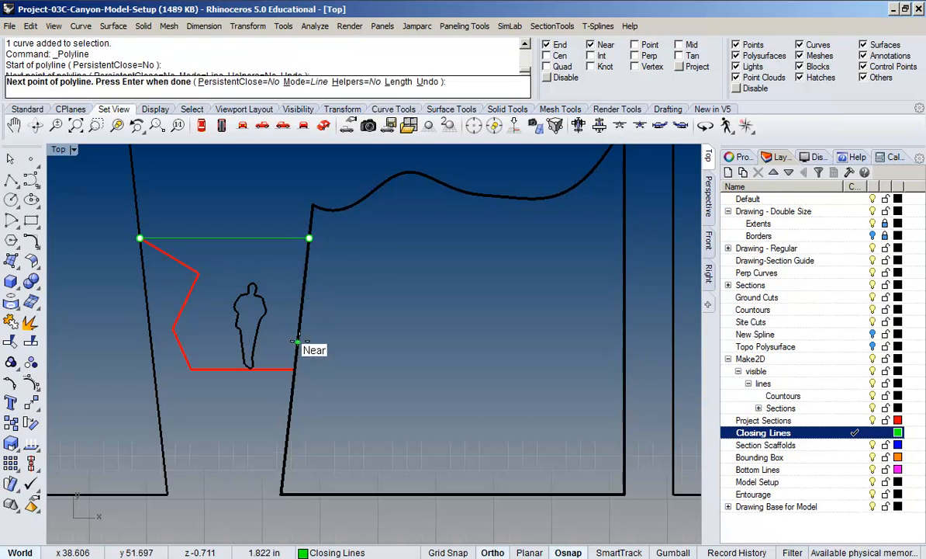
click(295, 369)
key(Return)
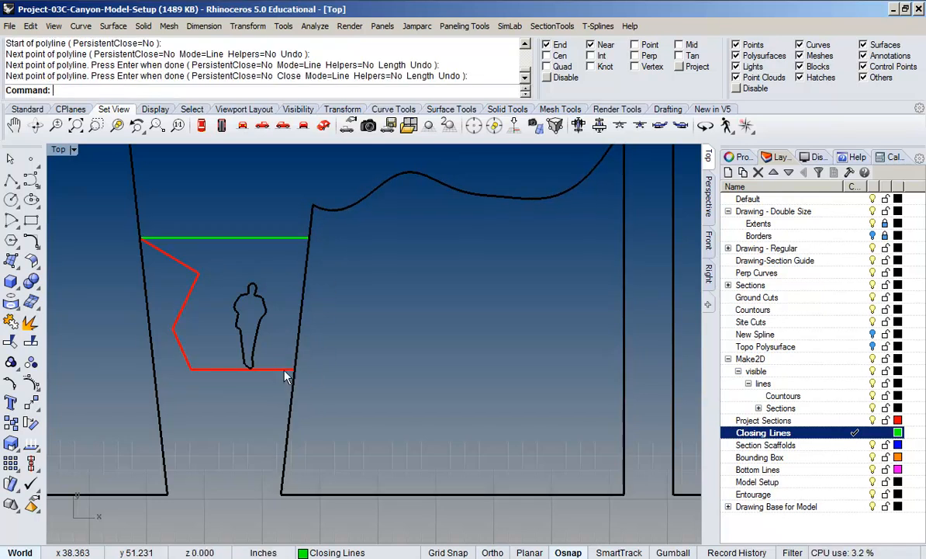
Select the new closing line and project section to check that they enclose the opening, then compare them with the notched section's bounding box
click(286, 237)
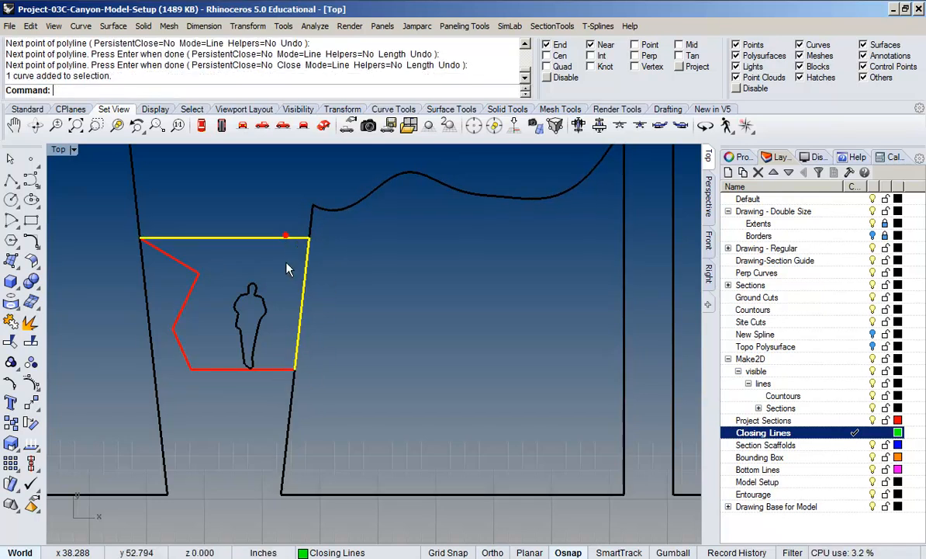
click(283, 370)
scroll(248, 311, up, 3)
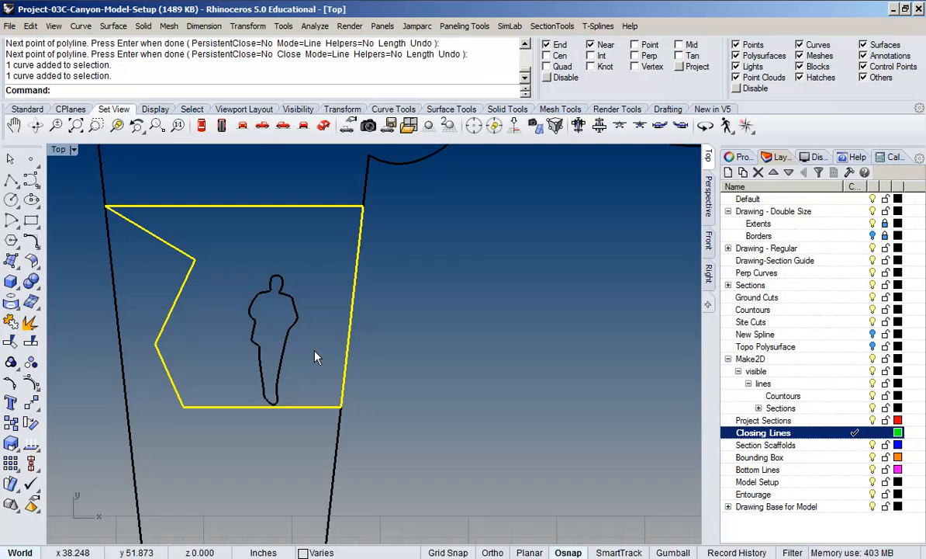
scroll(306, 323, down, 5)
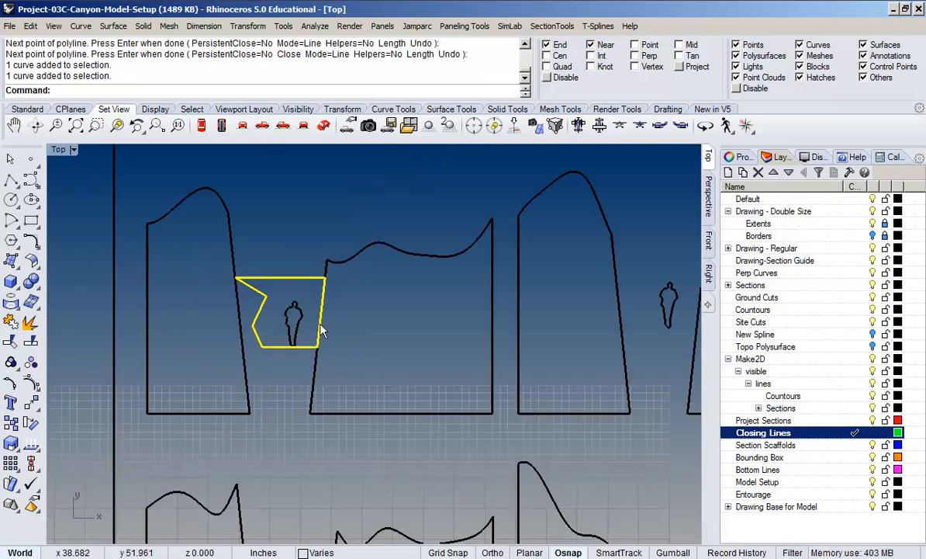
scroll(224, 283, down, 6)
right_drag(577, 324, 230, 318)
scroll(270, 284, up, 10)
scroll(223, 269, down, 3)
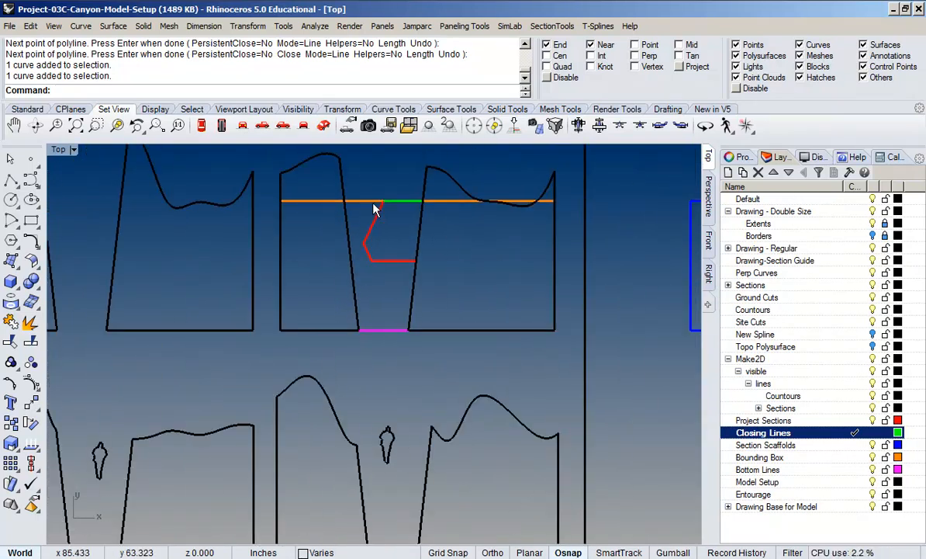
click(374, 205)
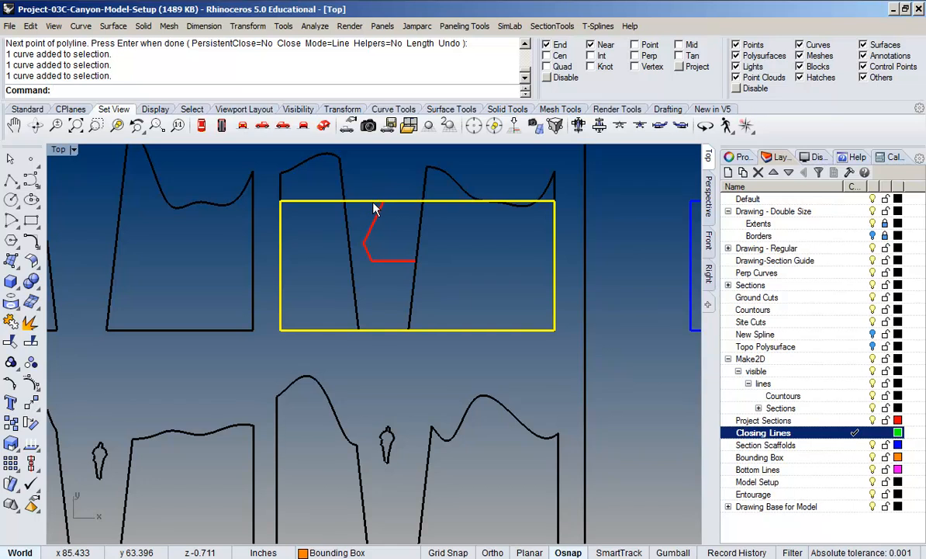
right_drag(378, 299, 429, 323)
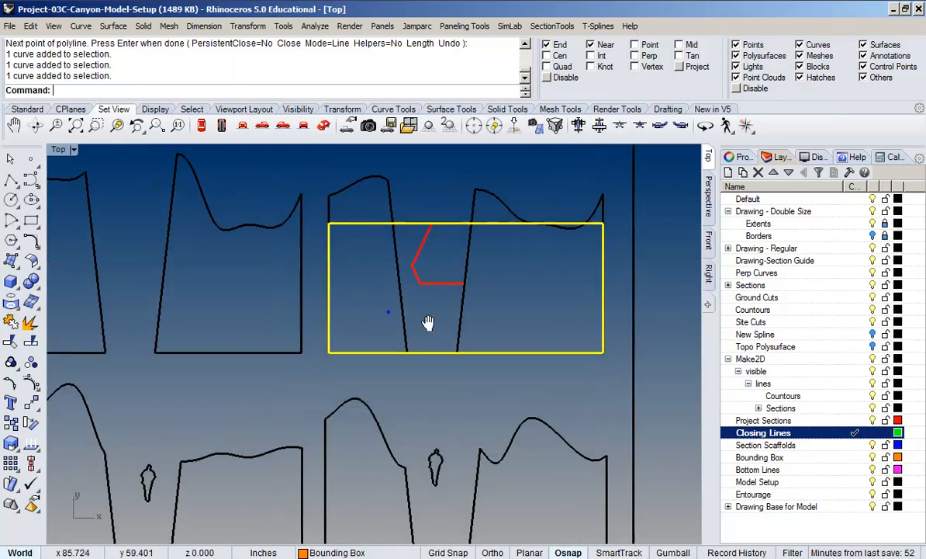
Examine the two finished scaffold outlines placed outside the double-size sheet
scroll(339, 243, down, 8)
right_drag(306, 360, 442, 335)
scroll(305, 331, down, 3)
right_drag(114, 337, 217, 247)
scroll(244, 242, up, 4)
right_drag(335, 220, 184, 304)
scroll(389, 269, down, 6)
right_drag(531, 260, 75, 304)
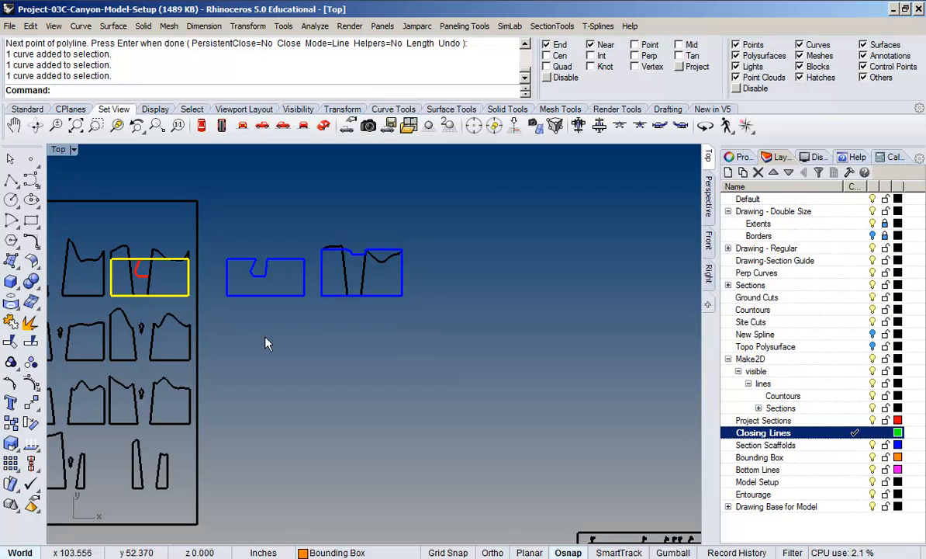
scroll(264, 318, down, 5)
scroll(268, 315, up, 8)
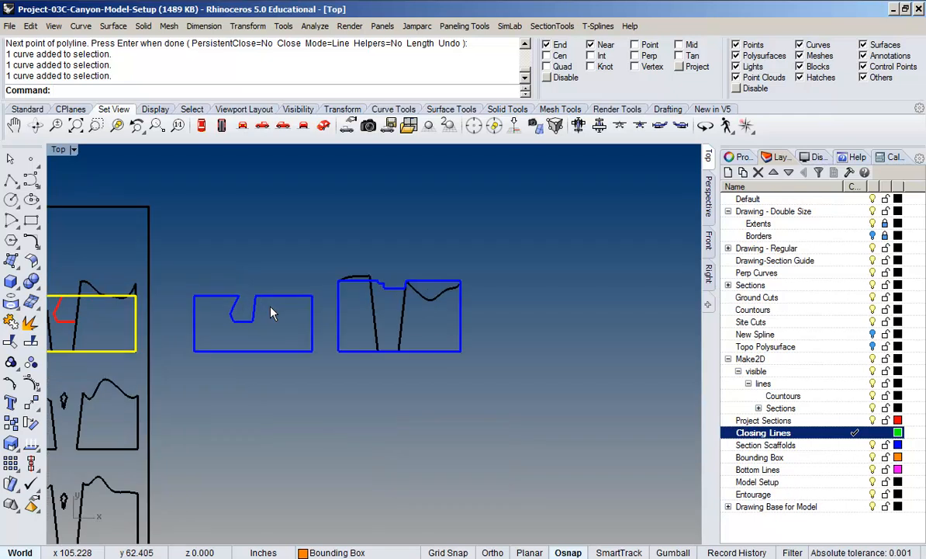
right_drag(231, 376, 253, 285)
Examine the section lines crossing the canyon on the smaller, unnumbered contour plan
scroll(253, 292, down, 5)
mouse_move(195, 328)
right_down()
mouse_move(554, 321)
mouse_move(504, 252)
right_up()
right_drag(250, 395, 197, 494)
right_drag(550, 343, 429, 328)
scroll(440, 389, down, 4)
mouse_move(403, 507)
right_down()
mouse_move(514, 331)
mouse_move(260, 379)
right_up()
scroll(184, 384, up, 16)
right_drag(258, 341, 268, 392)
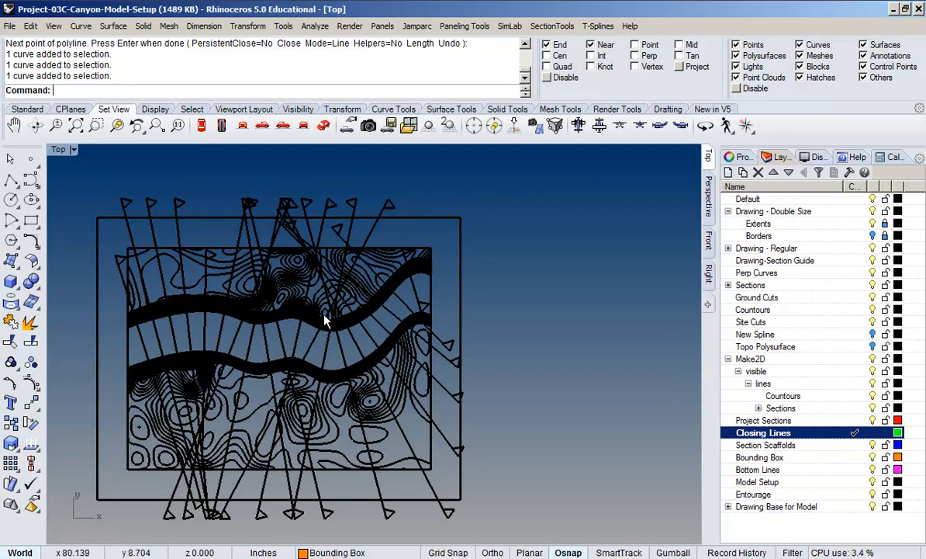
scroll(326, 321, down, 2)
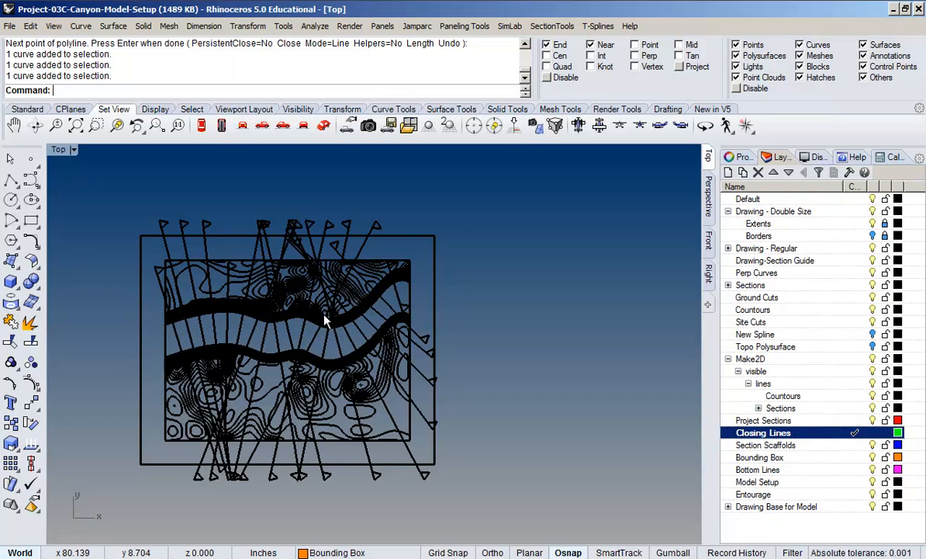
scroll(278, 322, down, 3)
Examine the numbered section lines on the larger contour plan, selecting its outer frame
mouse_move(276, 324)
right_down()
mouse_move(515, 335)
mouse_move(203, 346)
right_up()
scroll(204, 346, down, 4)
right_drag(374, 351, 147, 349)
scroll(234, 346, up, 8)
right_drag(235, 350, 384, 356)
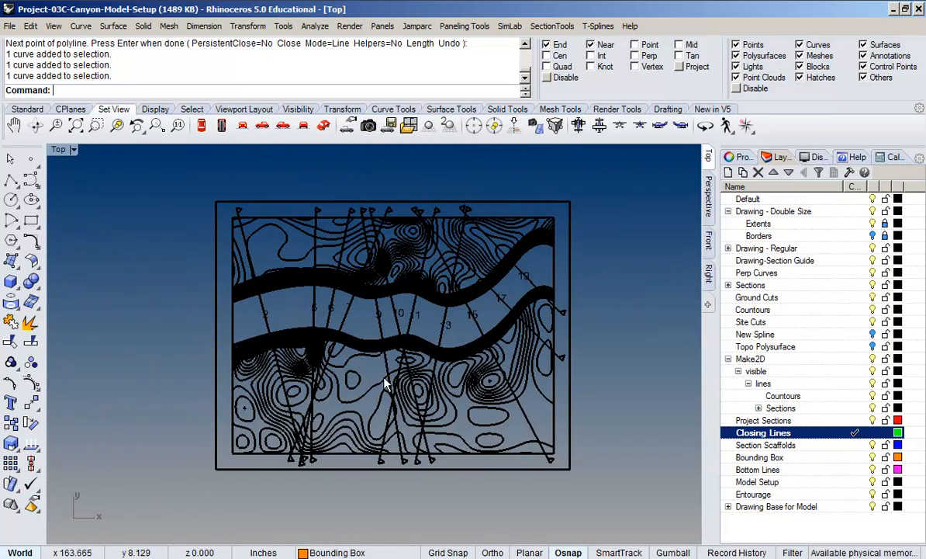
right_drag(216, 406, 338, 386)
scroll(338, 380, down, 4)
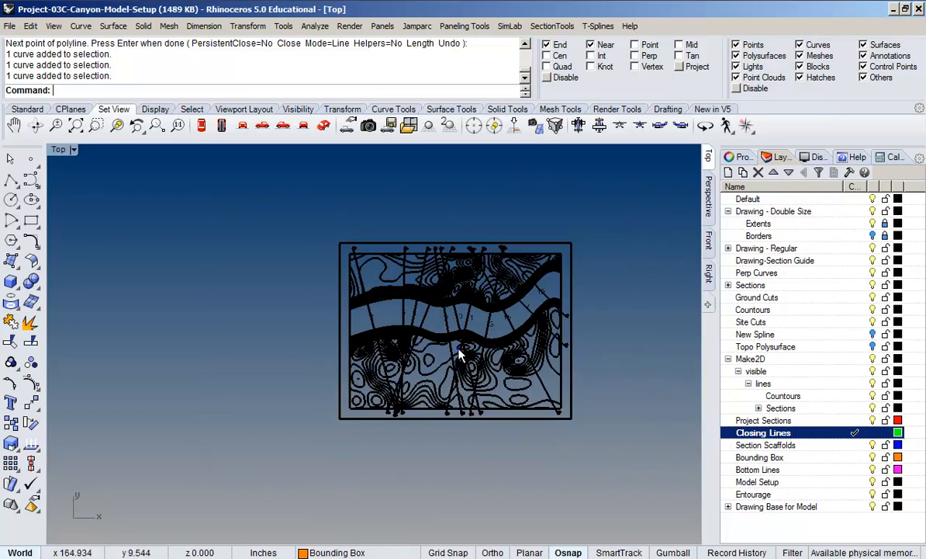
right_drag(459, 351, 328, 387)
scroll(283, 333, up, 4)
right_drag(281, 332, 284, 269)
click(253, 196)
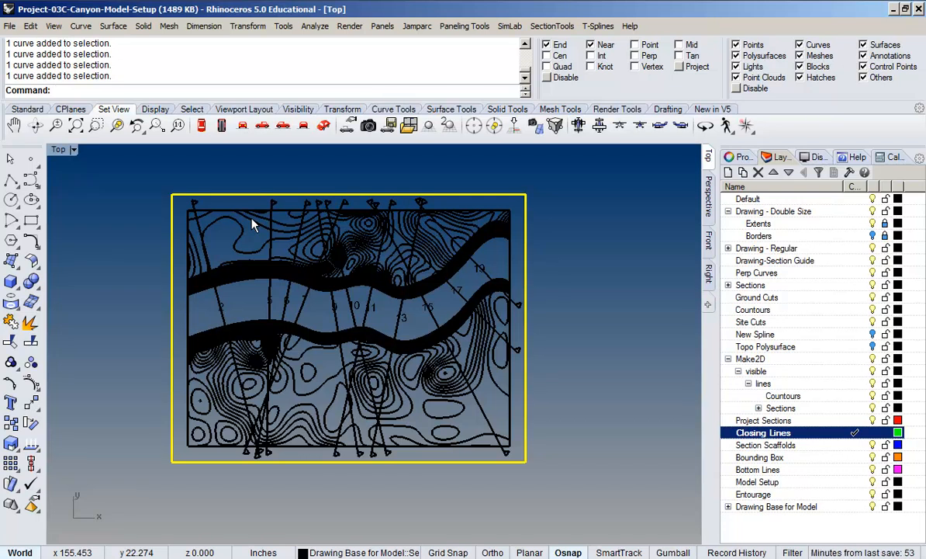
scroll(457, 194, up, 3)
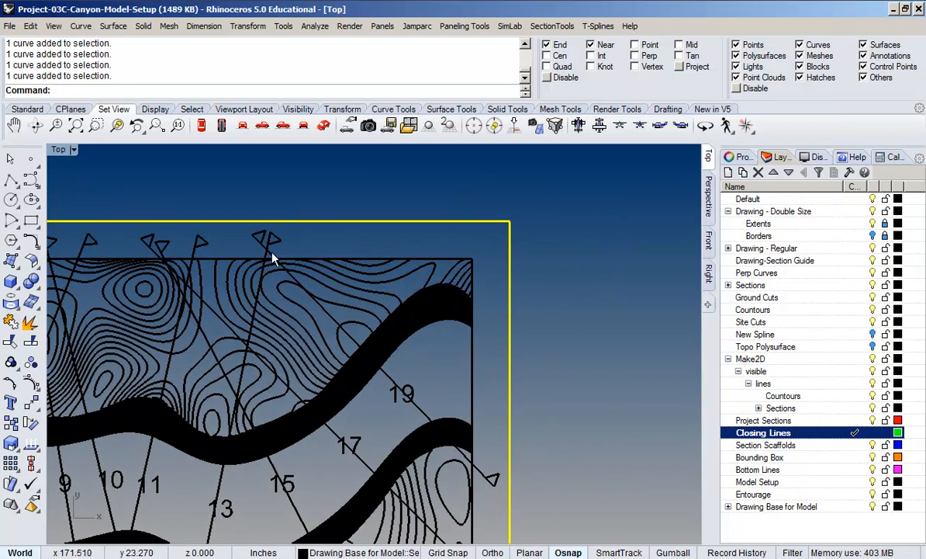
scroll(328, 324, down, 3)
scroll(324, 348, up, 5)
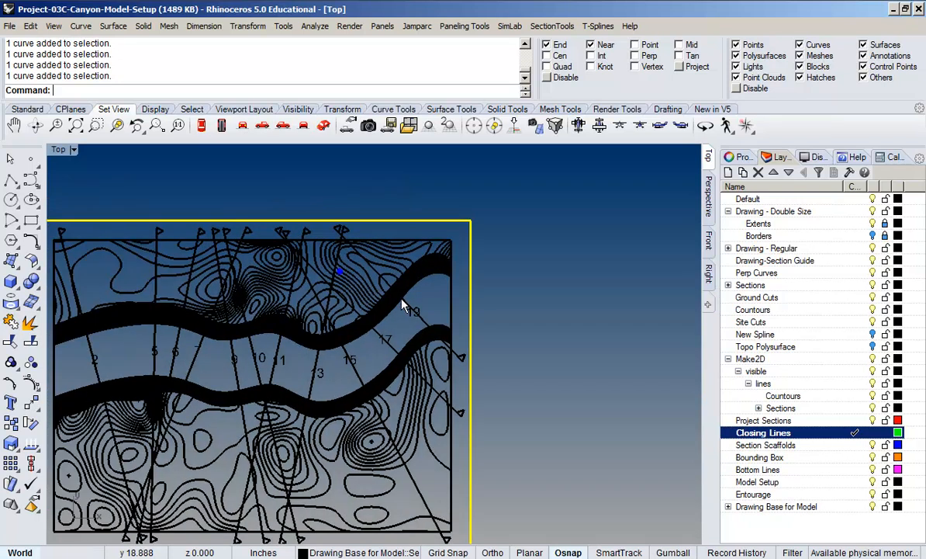
scroll(385, 223, down, 3)
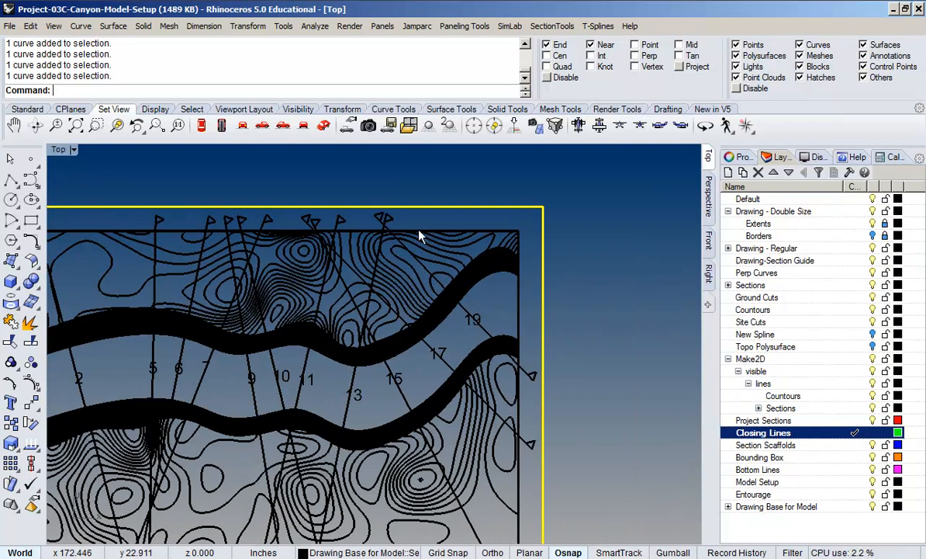
scroll(424, 252, down, 3)
scroll(370, 252, down, 2)
Inspect the crowded section lines on the smaller contour plan, selecting single section marker lines to tell them apart
right_drag(291, 309, 464, 342)
right_drag(253, 357, 339, 342)
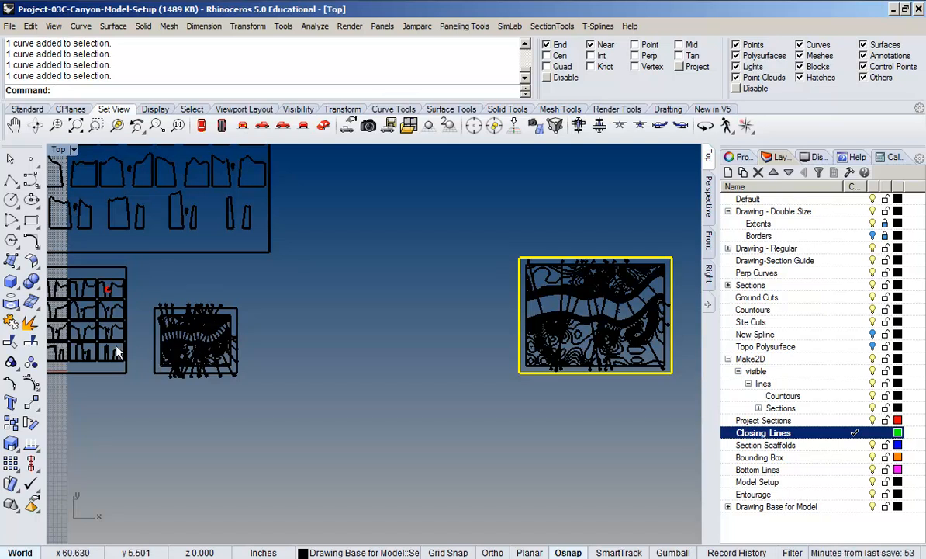
scroll(168, 329, up, 6)
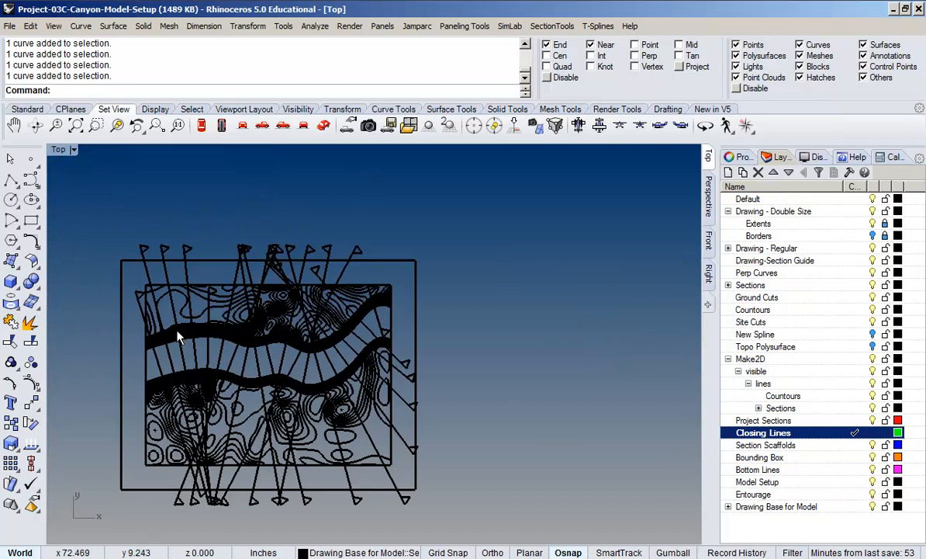
right_drag(187, 330, 244, 306)
mouse_move(273, 277)
right_down()
mouse_move(255, 229)
mouse_move(247, 316)
right_up()
right_drag(291, 432, 275, 379)
scroll(289, 371, down, 4)
scroll(253, 349, up, 5)
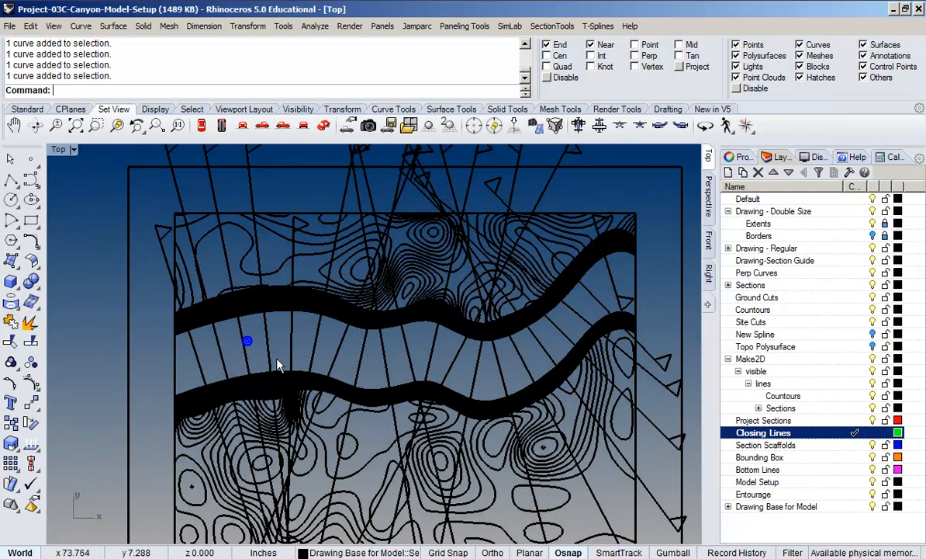
scroll(277, 364, down, 3)
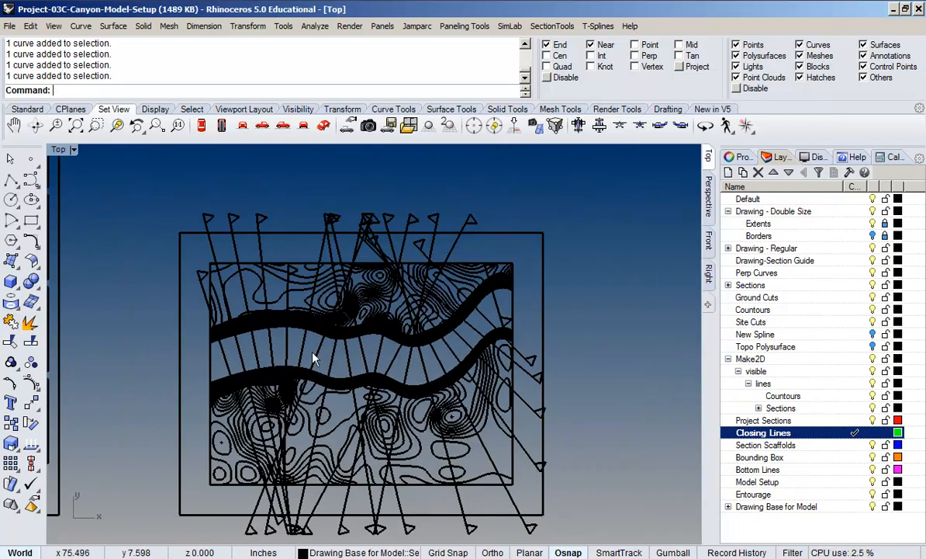
click(258, 353)
click(261, 244)
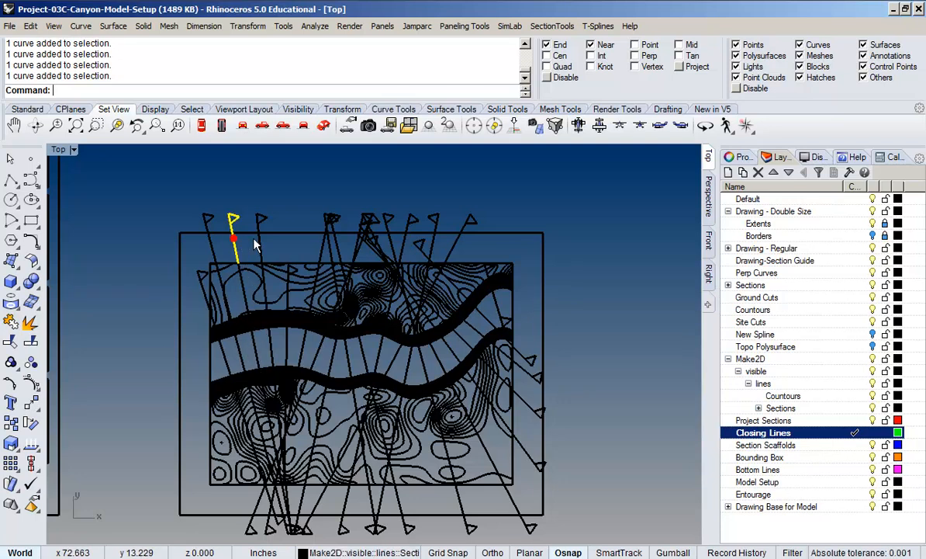
click(285, 246)
scroll(348, 255, down, 6)
right_drag(372, 271, 287, 280)
scroll(258, 351, up, 6)
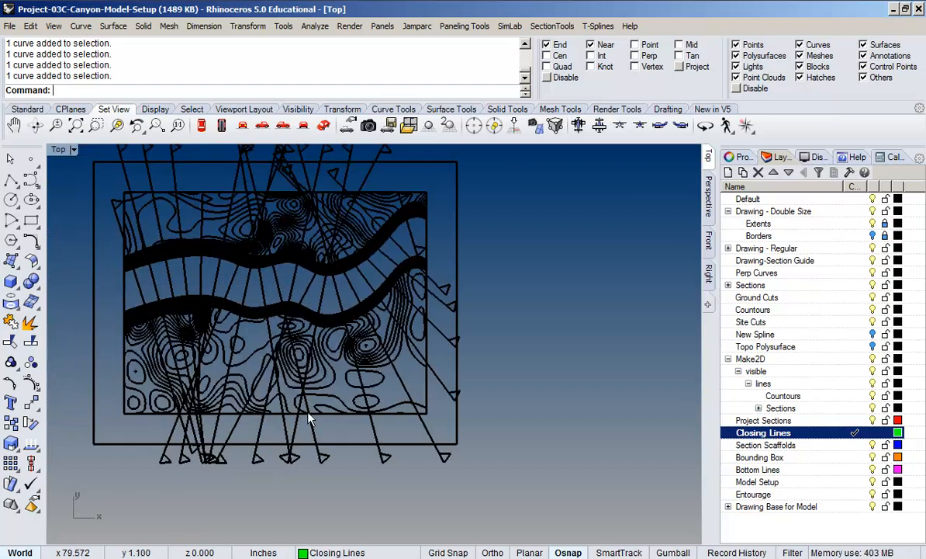
Use ShowSelected to restore the hidden section lines located beside the smaller contour plan
text(ShowSelected)
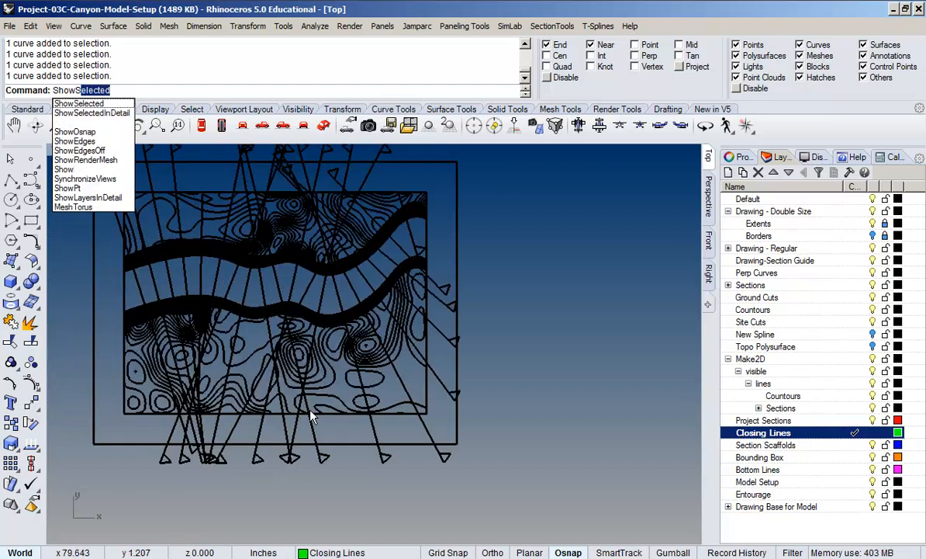
key(Return)
scroll(310, 401, down, 12)
right_drag(361, 385, 299, 360)
scroll(385, 328, up, 7)
right_drag(432, 368, 366, 368)
drag(160, 242, 468, 479)
key(Return)
Compare the restored section lines with the smaller contour plan and the larger numbered plan
mouse_move(247, 425)
right_down()
mouse_move(413, 379)
mouse_move(562, 315)
mouse_move(543, 304)
mouse_move(419, 314)
right_up()
scroll(396, 299, down, 2)
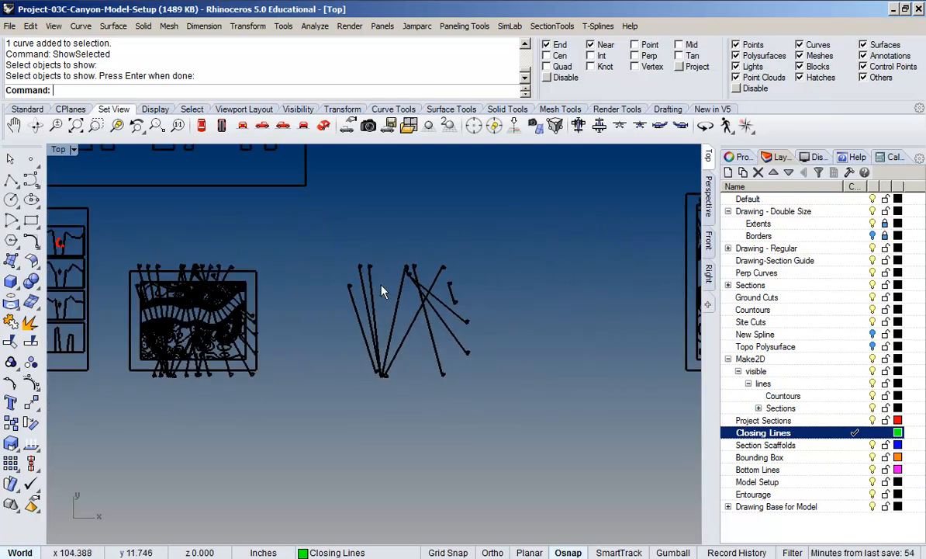
scroll(380, 288, up, 4)
right_drag(142, 386, 393, 321)
scroll(434, 318, down, 6)
scroll(388, 291, down, 3)
scroll(187, 352, up, 3)
right_drag(576, 364, 192, 364)
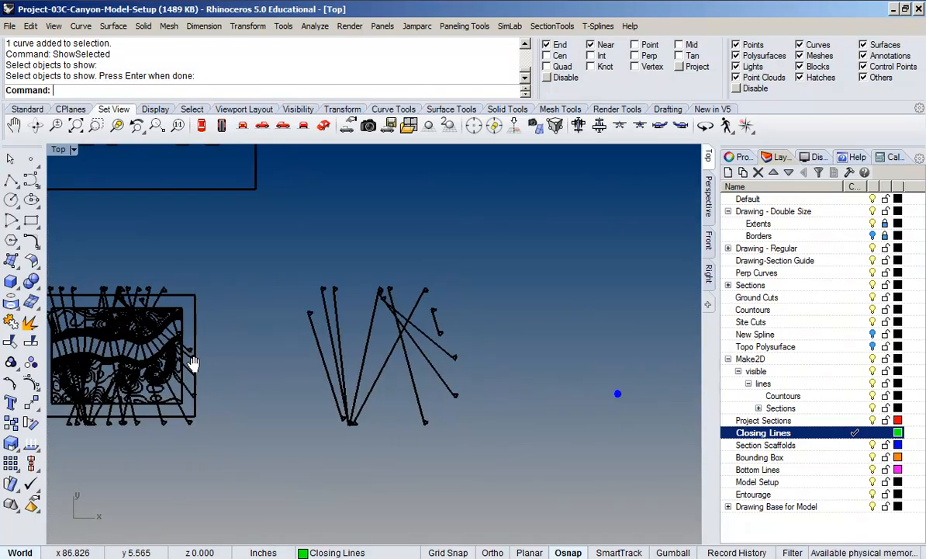
scroll(308, 350, down, 1)
right_drag(505, 350, 203, 356)
scroll(232, 354, down, 4)
right_drag(111, 353, 440, 356)
scroll(420, 335, up, 7)
right_drag(479, 351, 580, 332)
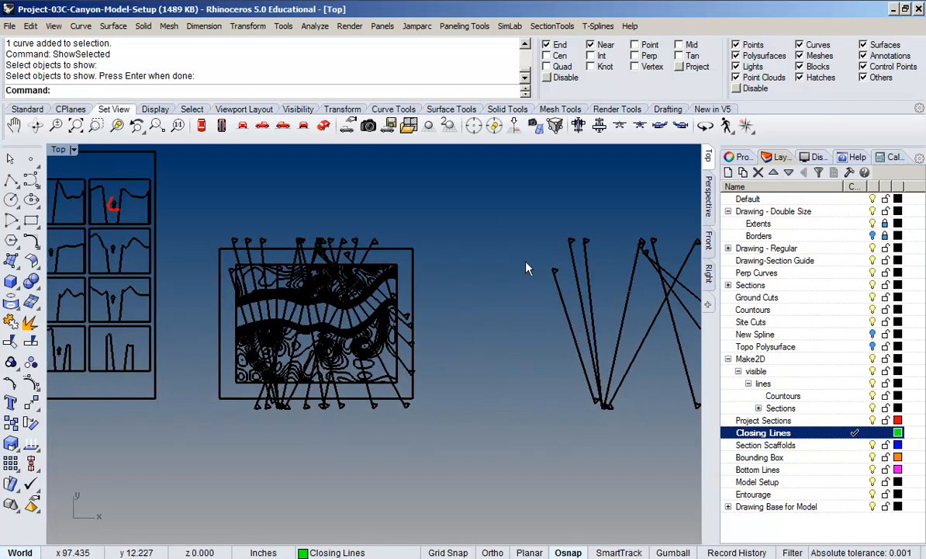
Select the contours and boundary of the smaller plan, removing the section lines caught at its western side from the selection
right_drag(552, 283, 544, 237)
mouse_move(438, 261)
right_down()
mouse_move(442, 285)
mouse_move(486, 303)
right_up()
scroll(394, 280, up, 6)
mouse_move(101, 208)
mouse_down()
mouse_move(384, 365)
mouse_move(484, 458)
mouse_up()
right_drag(400, 385, 392, 373)
right_drag(290, 271, 352, 266)
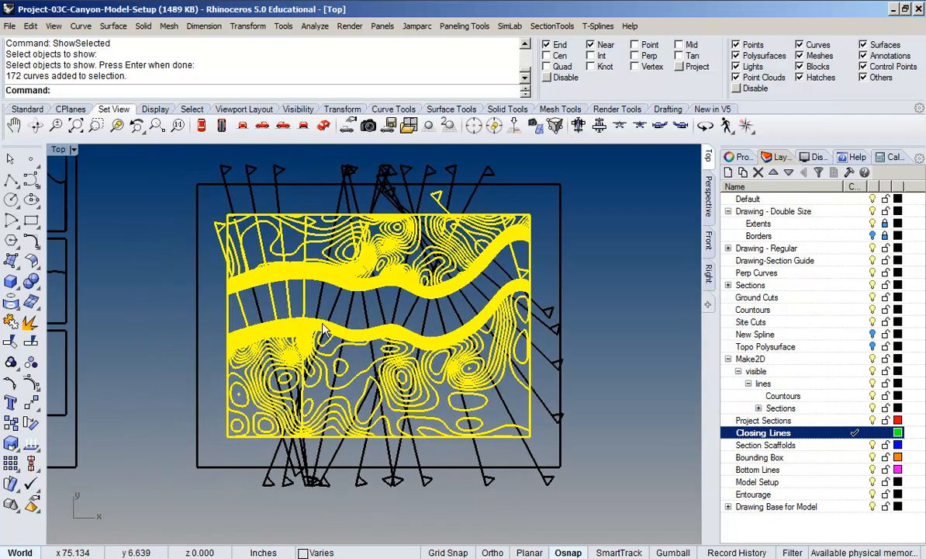
ctrl+click(301, 299)
ctrl+click(285, 306)
ctrl+click(233, 299)
ctrl+click(221, 291)
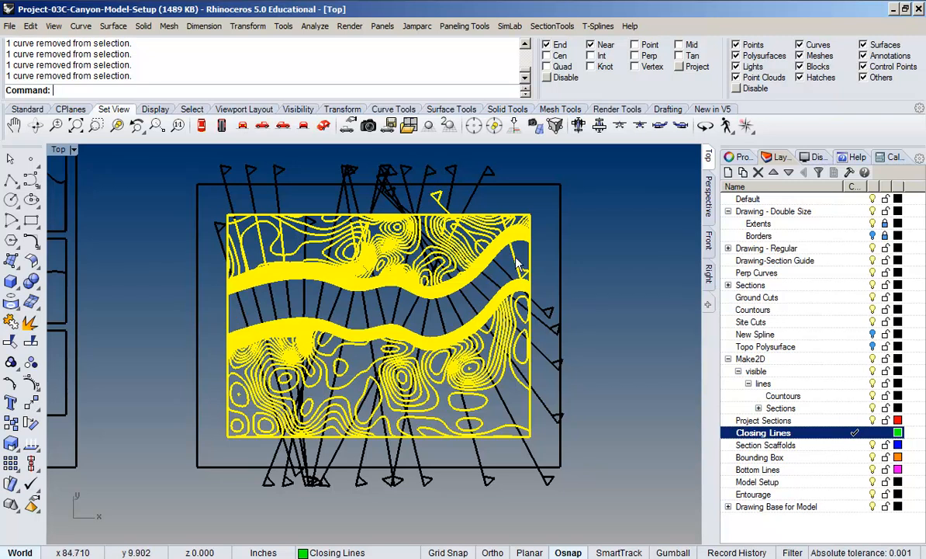
Copy the selected contours onto the separate set of section lines, from the westernmost section marker to its matching marker
right_drag(442, 209, 305, 376)
scroll(388, 325, down, 10)
right_drag(438, 339, 416, 349)
scroll(302, 318, up, 10)
scroll(247, 300, down, 10)
right_drag(303, 317, 275, 321)
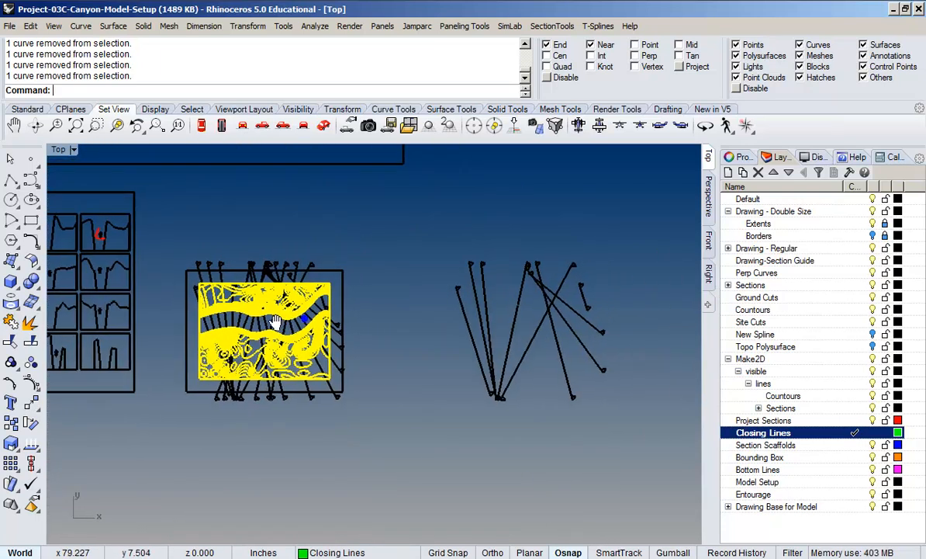
scroll(221, 326, up, 2)
scroll(303, 330, down, 8)
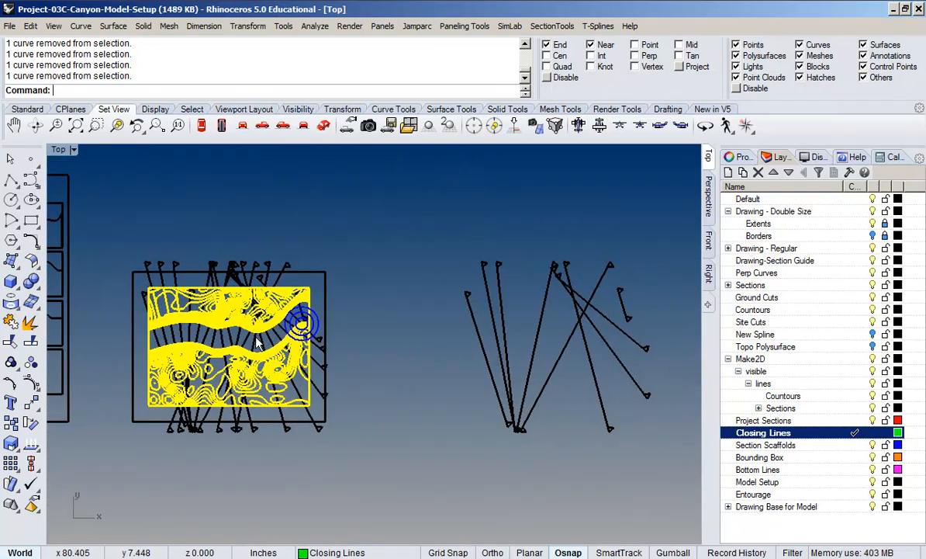
scroll(227, 341, up, 6)
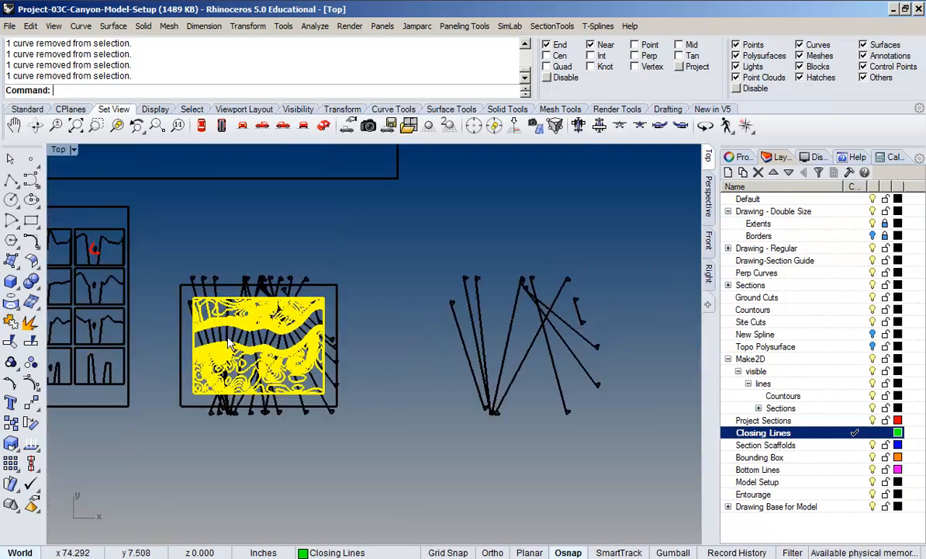
text(Cop)
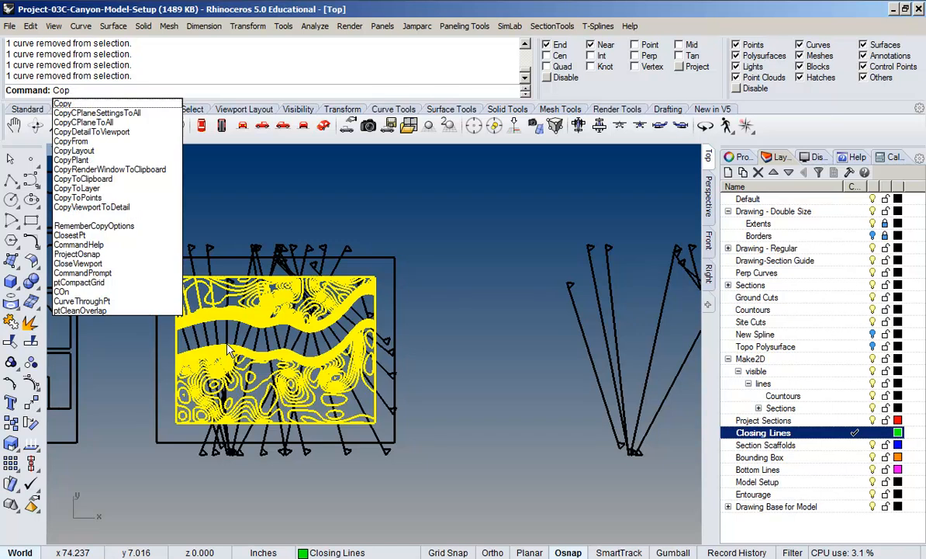
key(Return)
scroll(163, 269, up, 5)
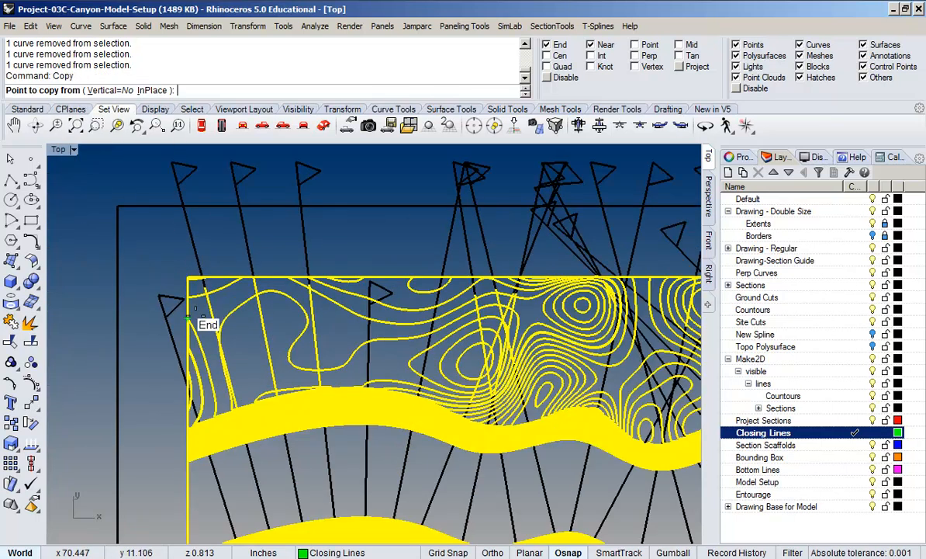
click(169, 283)
scroll(159, 293, down, 5)
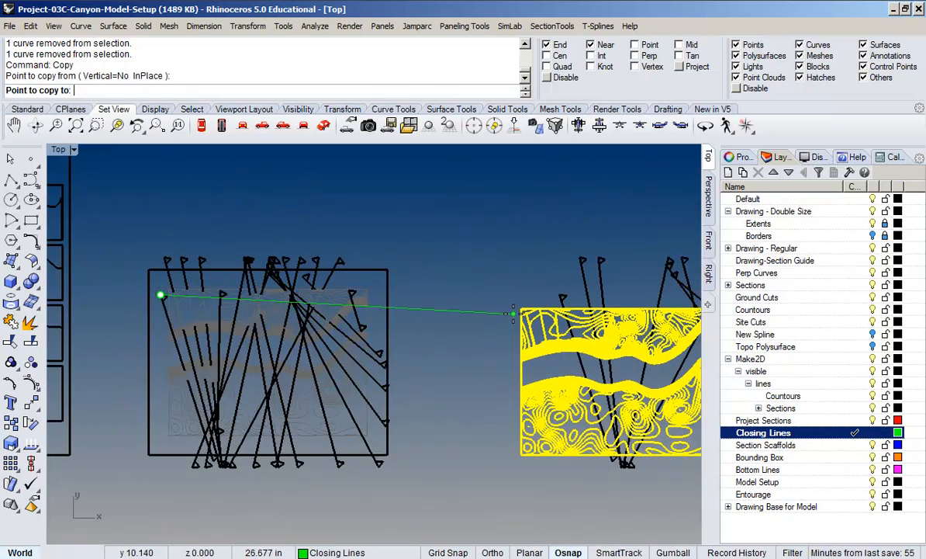
click(559, 295)
right_drag(557, 296, 298, 271)
right_click(276, 275)
key(Escape)
Scale the copied contours together with their section lines by a factor of 2 from the lower-left corner of the contour boundary
scroll(274, 295, down, 6)
mouse_move(433, 361)
right_down()
mouse_move(263, 388)
mouse_move(283, 379)
right_up()
scroll(225, 363, up, 6)
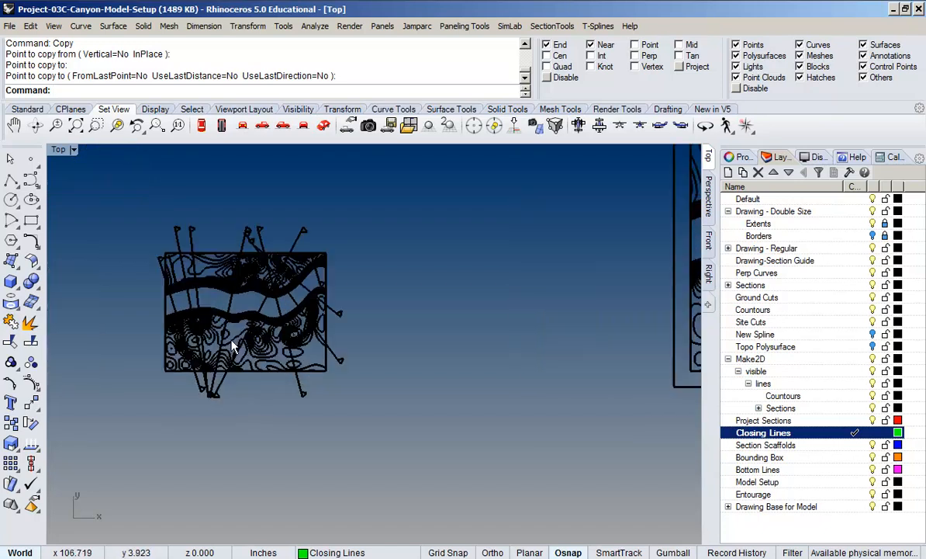
drag(115, 169, 342, 392)
right_drag(366, 375, 409, 410)
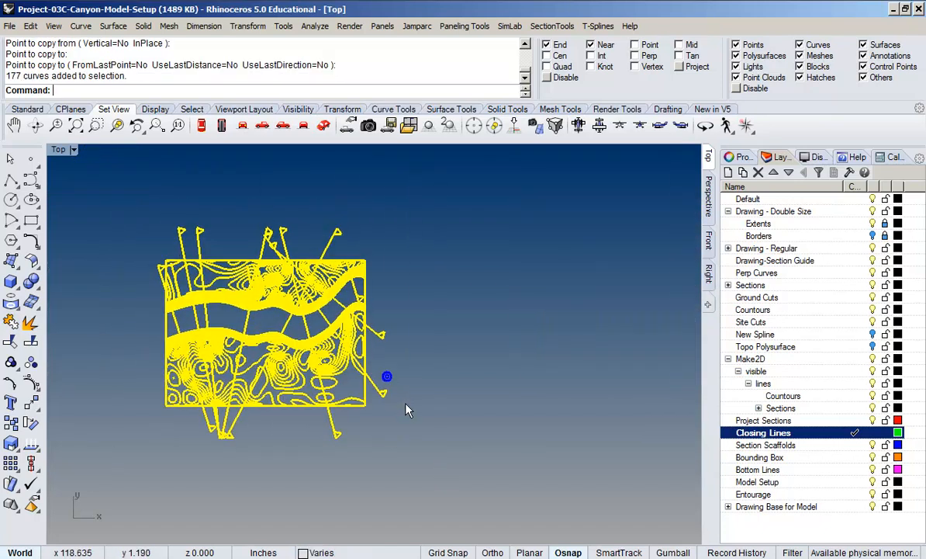
key(Return)
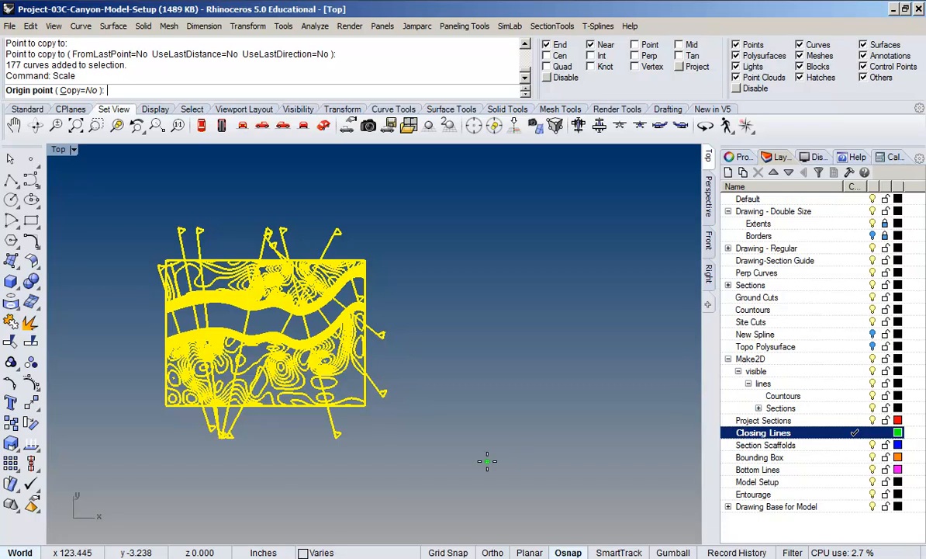
click(166, 405)
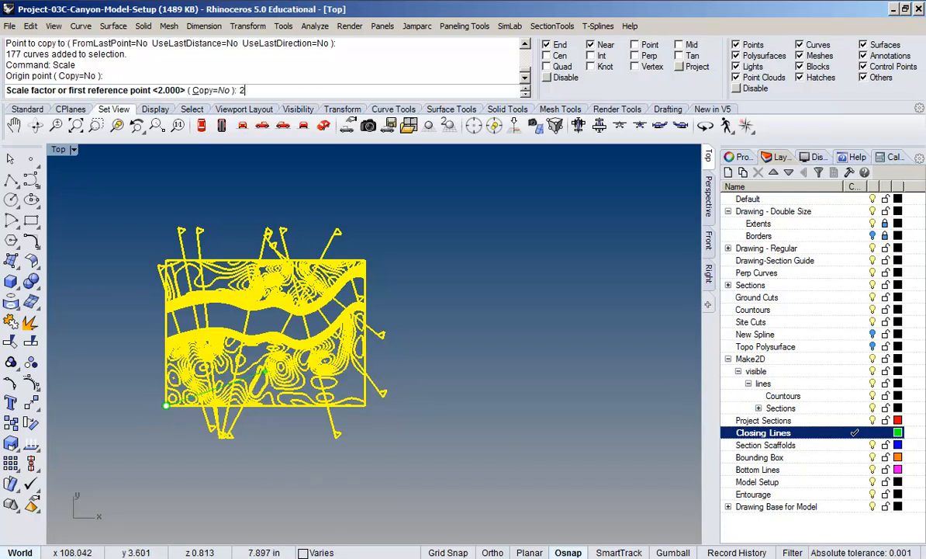
key(Return)
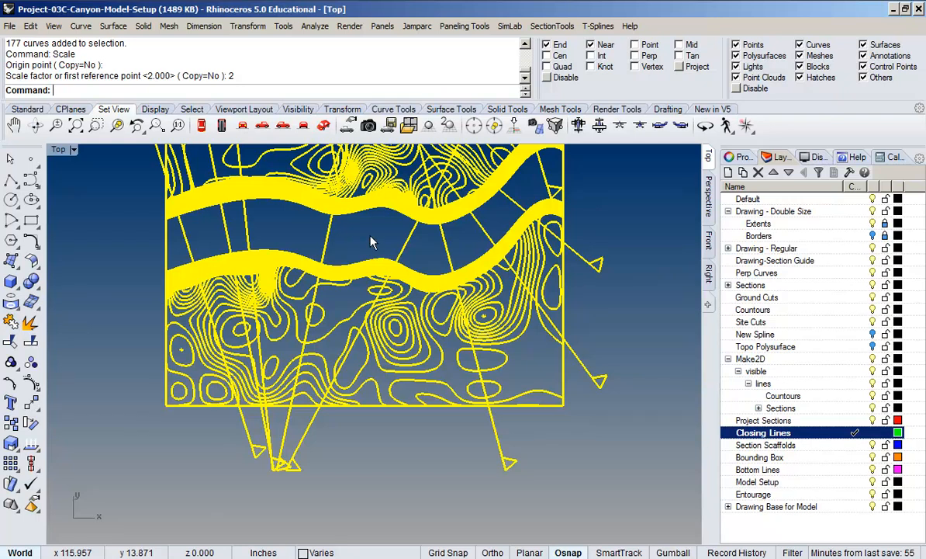
Offset the rectangular boundary of the enlarged contour plan outward by 1.5 inches
scroll(371, 238, down, 10)
right_drag(370, 239, 321, 276)
scroll(321, 265, up, 6)
right_drag(344, 324, 208, 374)
right_drag(320, 368, 541, 295)
click(521, 271)
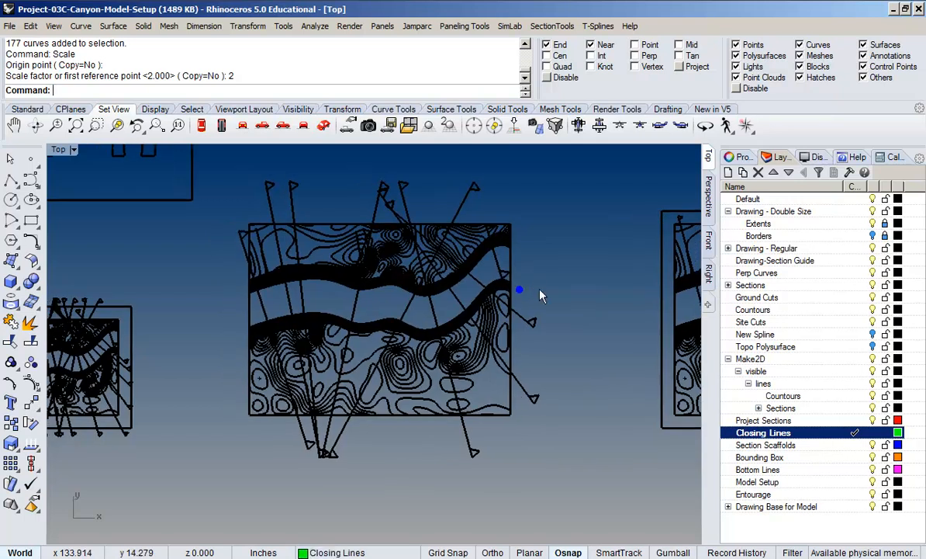
click(514, 398)
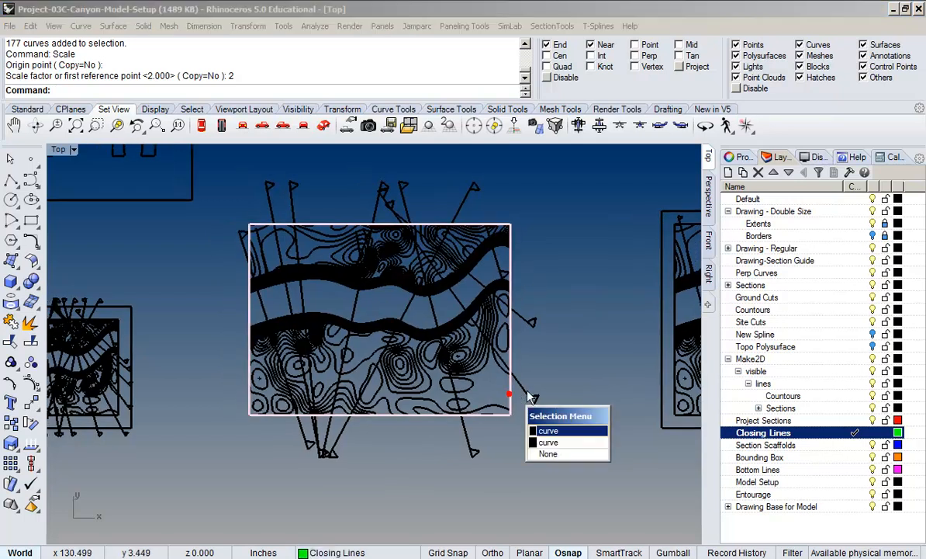
click(548, 431)
right_drag(508, 347, 550, 352)
click(82, 27)
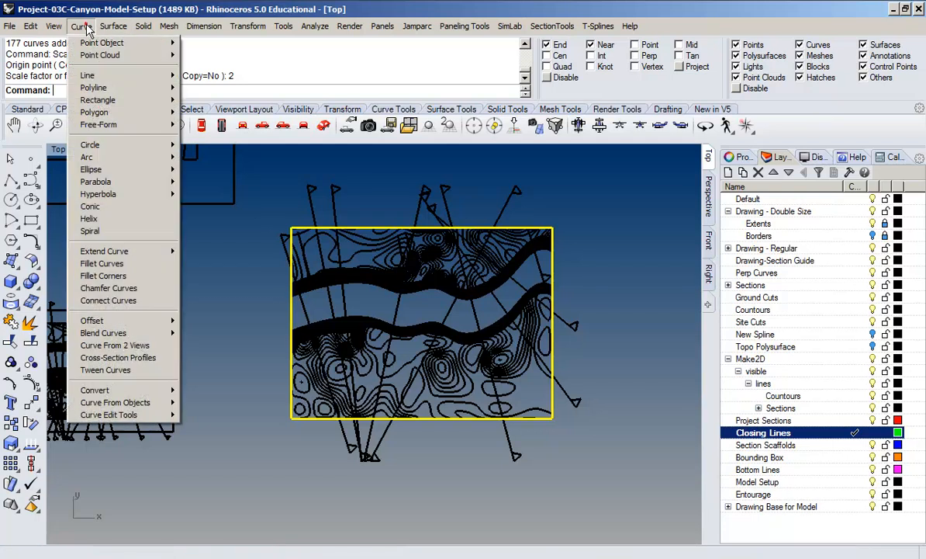
mouse_move(128, 321)
click(187, 322)
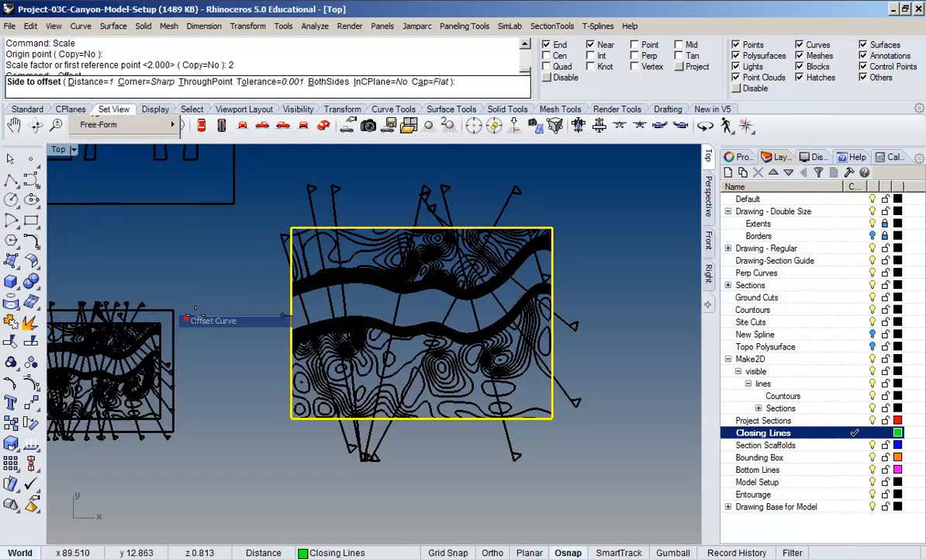
click(90, 83)
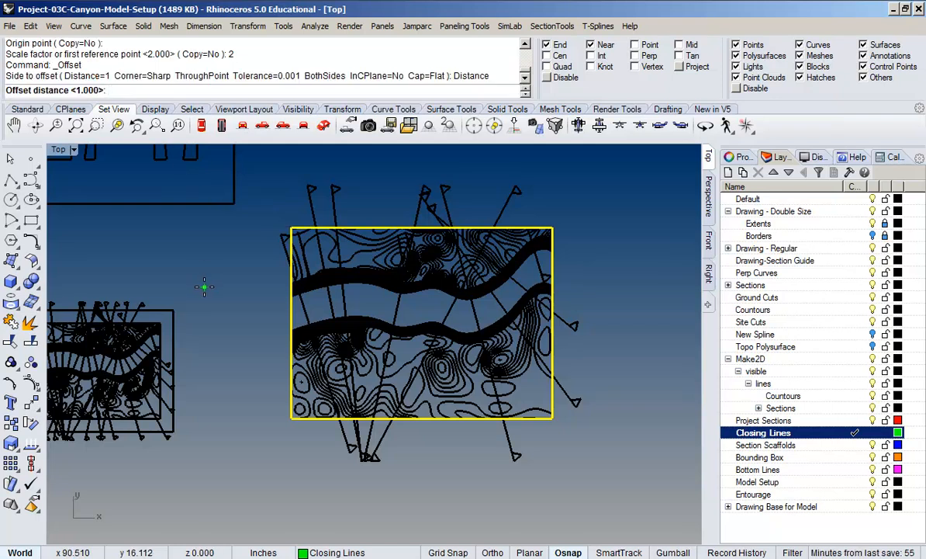
text(1.5)
key(Return)
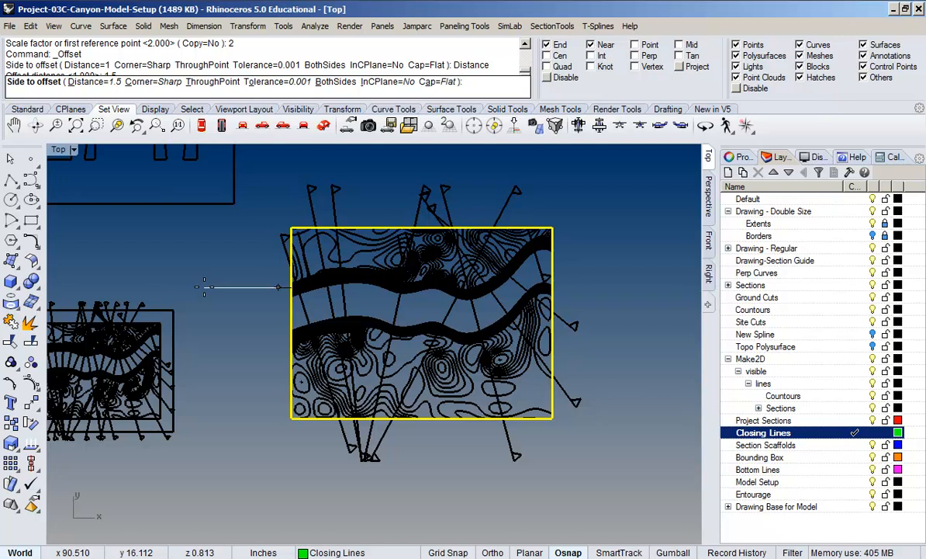
click(190, 281)
right_drag(387, 329, 242, 327)
right_drag(452, 326, 377, 360)
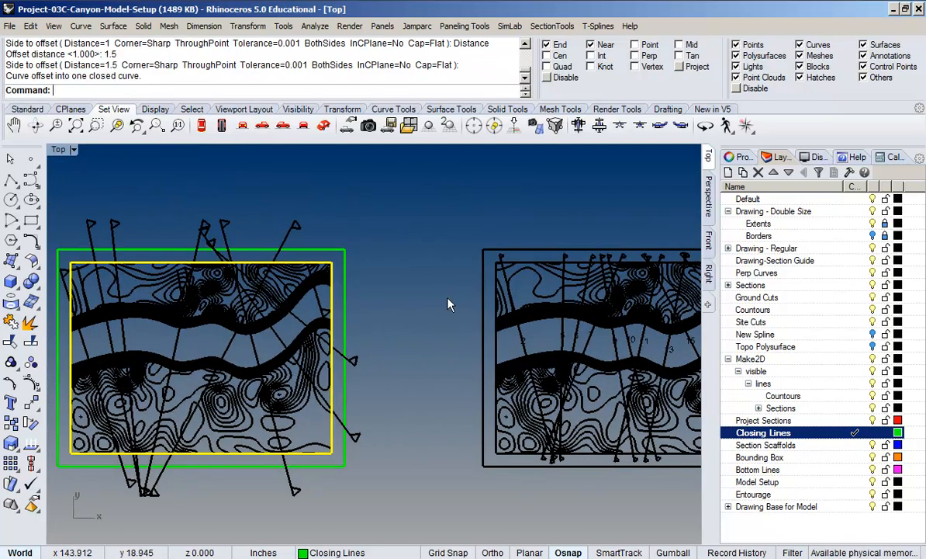
Move the new outer frame of the enlarged plan to the Drawing Base for Model layer
right_drag(277, 281, 444, 279)
scroll(473, 242, up, 10)
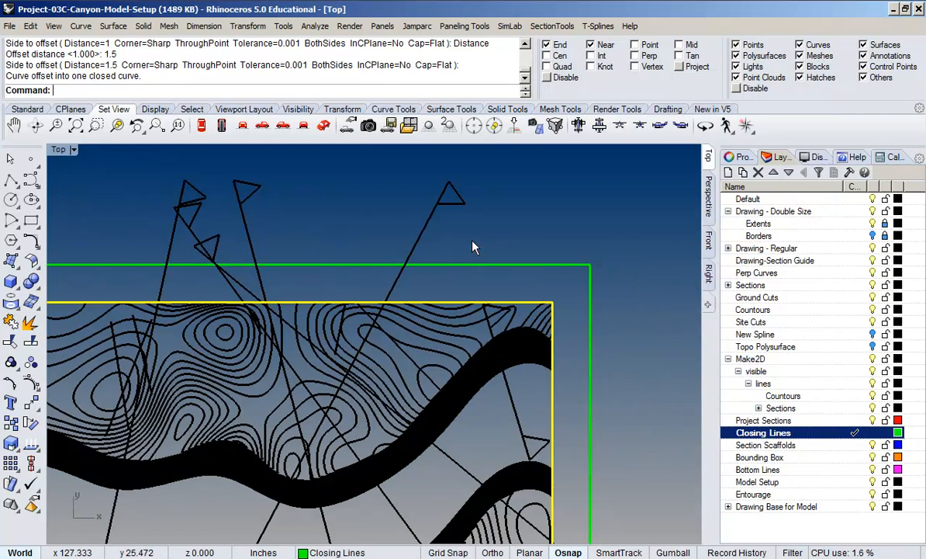
scroll(472, 241, down, 10)
right_drag(311, 365, 295, 294)
right_drag(319, 249, 339, 337)
click(319, 222)
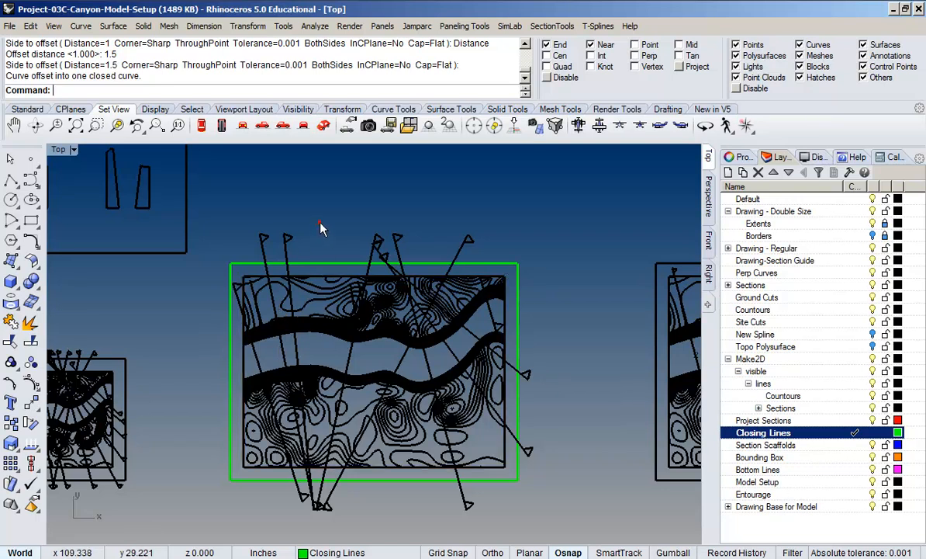
click(348, 264)
right_click(803, 506)
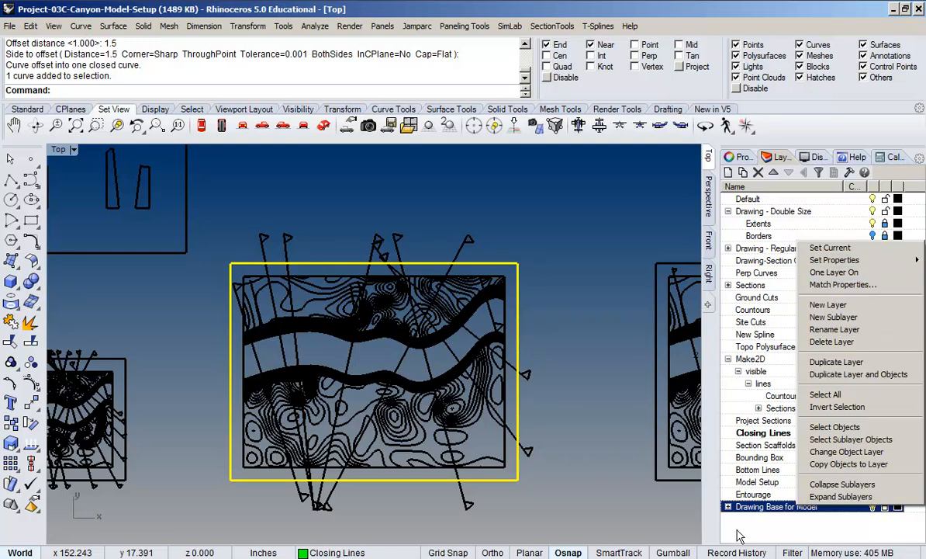
click(846, 451)
click(598, 295)
Compare the section lines and marker sizes of the enlarged plan with the smaller plan and the numbered plan
scroll(349, 310, up, 3)
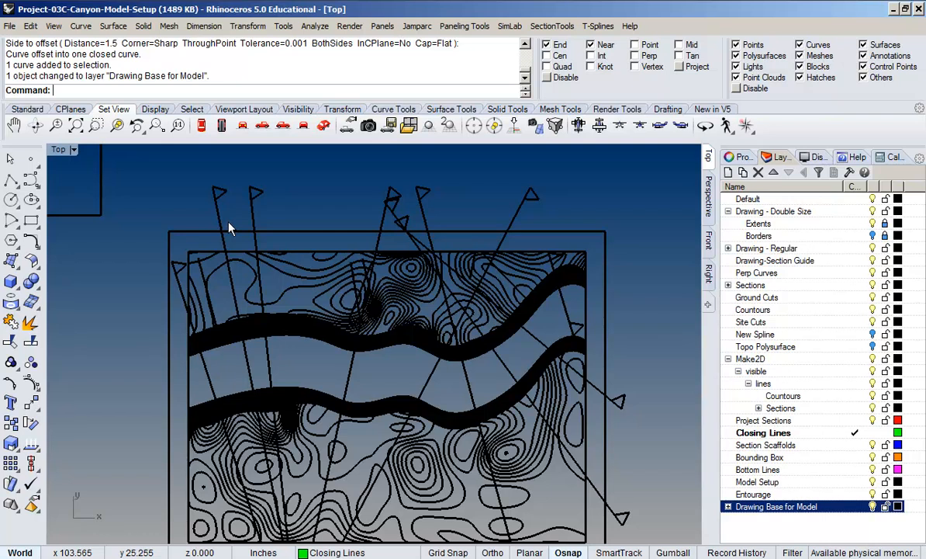
right_drag(231, 219, 245, 256)
right_drag(272, 379, 452, 287)
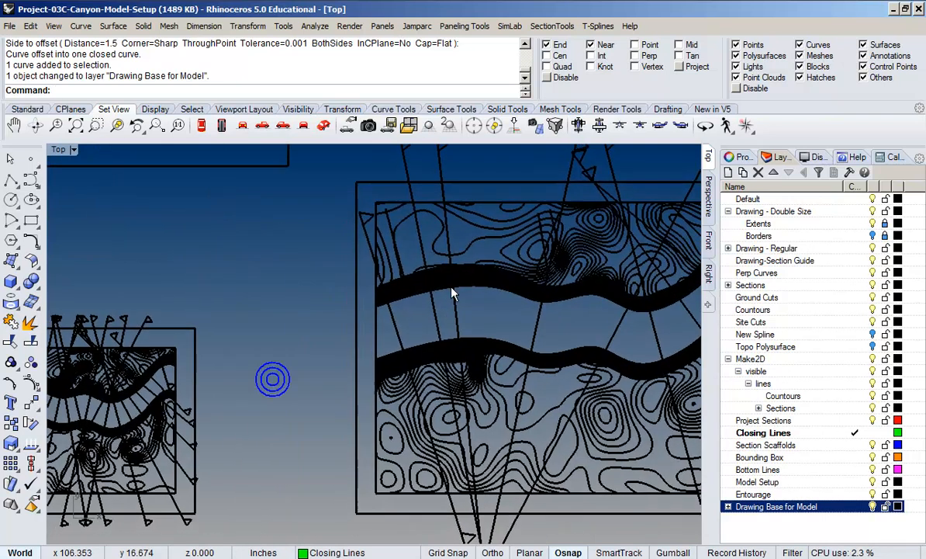
scroll(454, 293, down, 4)
scroll(278, 368, up, 4)
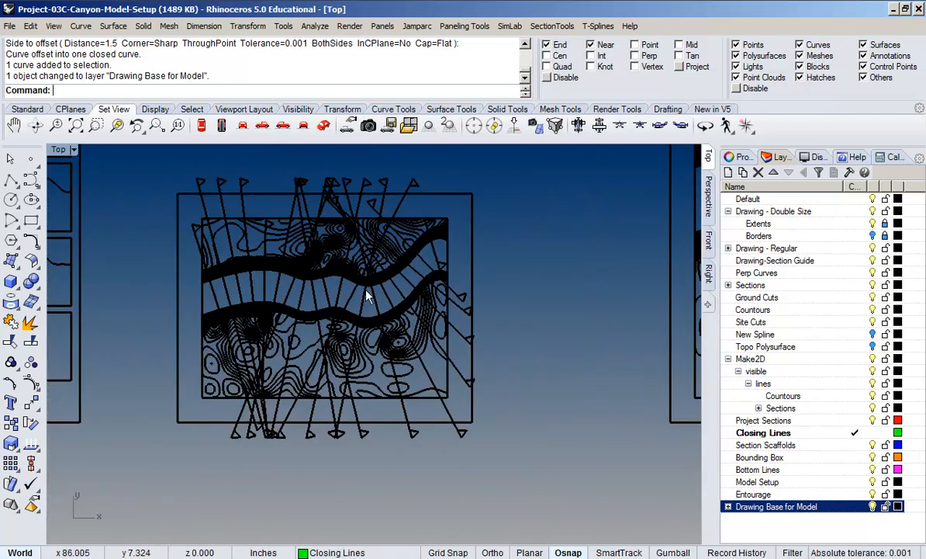
right_drag(512, 301, 329, 357)
right_drag(513, 277, 323, 328)
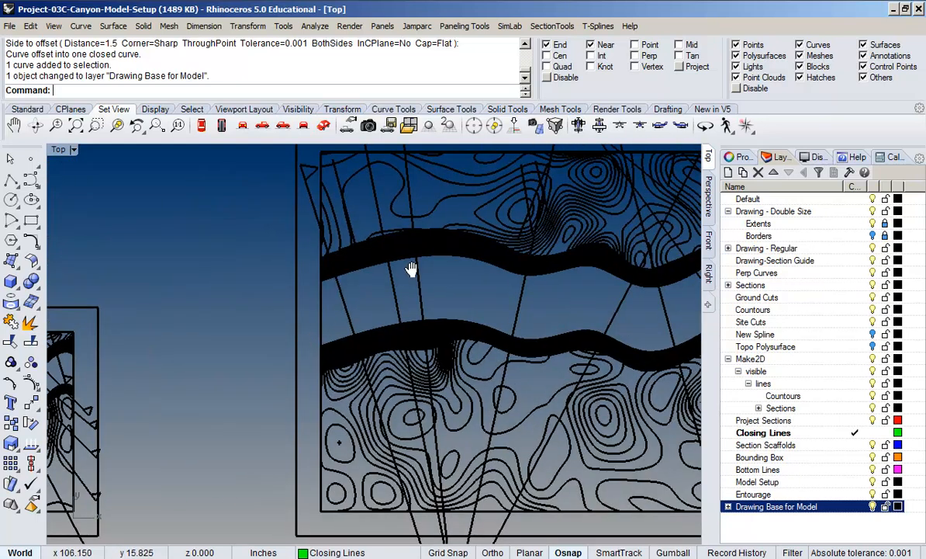
right_drag(411, 269, 346, 407)
scroll(352, 380, down, 6)
right_drag(411, 379, 371, 255)
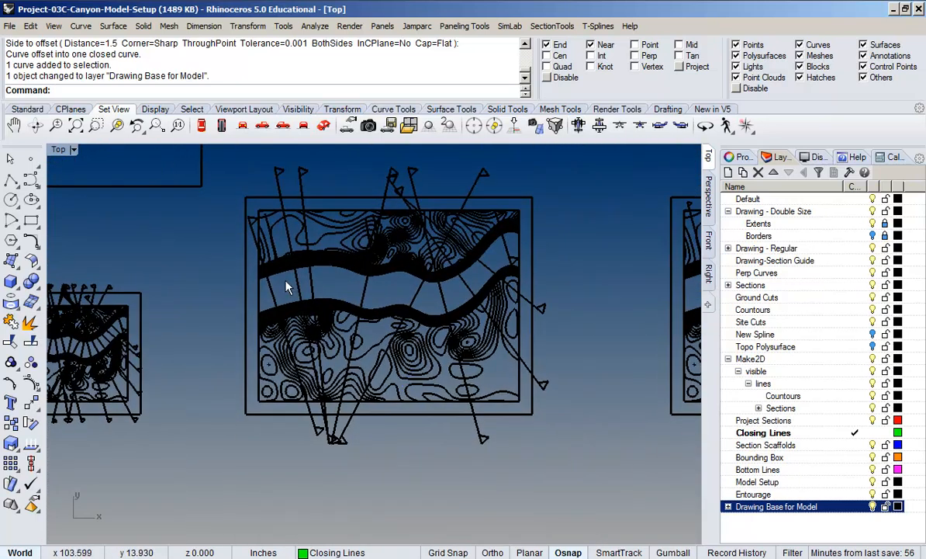
right_drag(281, 230, 295, 281)
right_drag(653, 304, 428, 305)
right_click(714, 281)
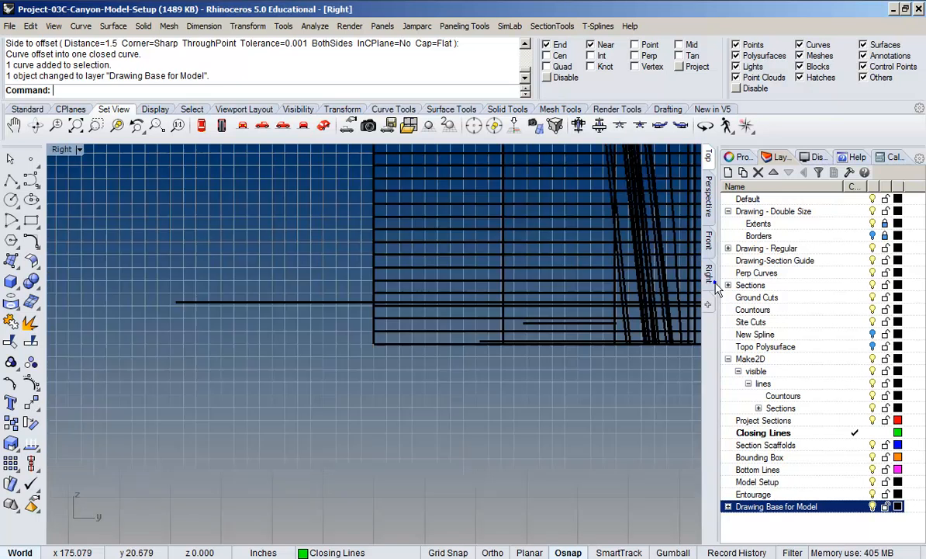
click(509, 365)
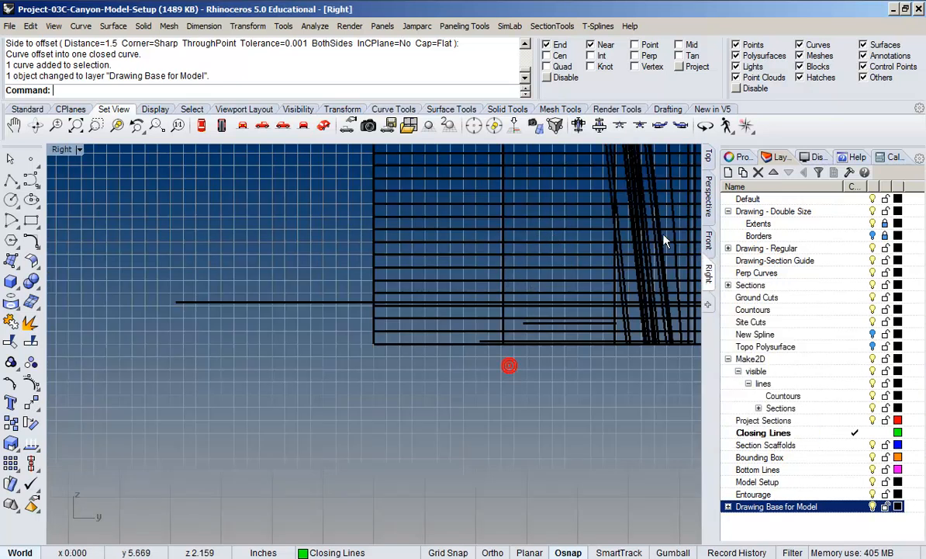
click(708, 159)
right_drag(544, 216, 313, 265)
scroll(313, 266, up, 10)
scroll(329, 234, down, 12)
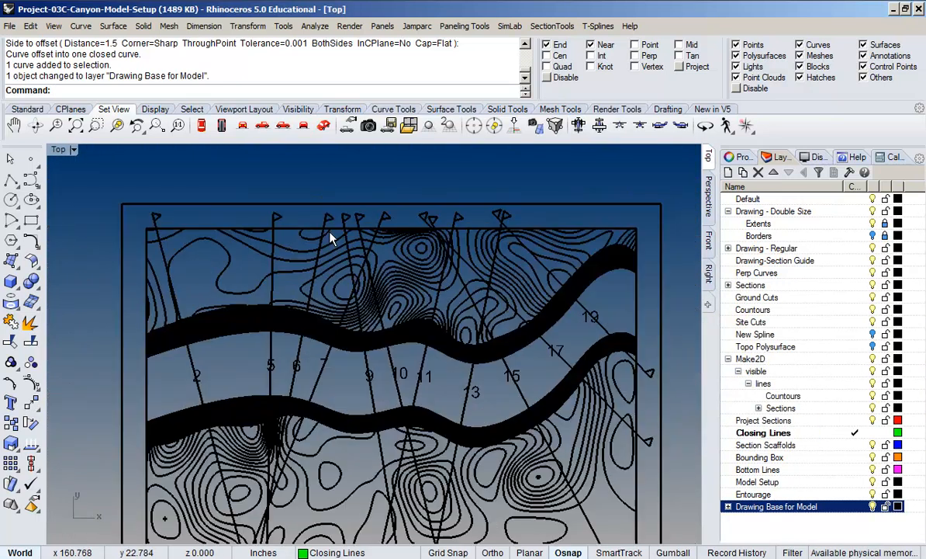
Turn on the control points of the long section line nearest the upper-left corner of the enlarged plan
right_drag(217, 268, 475, 266)
right_drag(406, 250, 604, 248)
scroll(273, 190, up, 7)
right_drag(273, 190, 261, 265)
click(284, 283)
mouse_move(303, 298)
right_down()
mouse_move(251, 187)
mouse_move(243, 218)
right_up()
scroll(250, 187, down, 5)
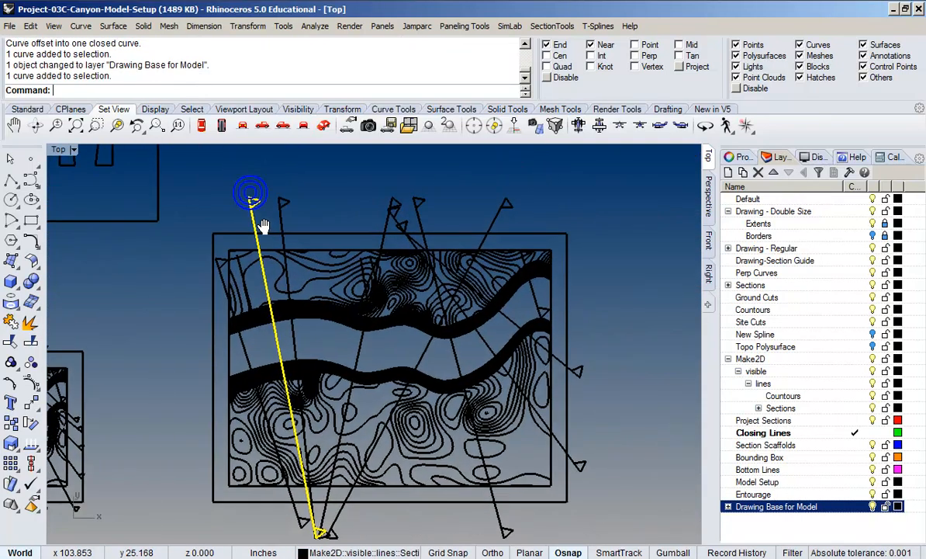
click(31, 384)
Scale the triangular marker at the upper end of the first long section line by 0.5 about its base point
scroll(237, 263, up, 5)
drag(150, 178, 264, 284)
right_drag(254, 281, 355, 277)
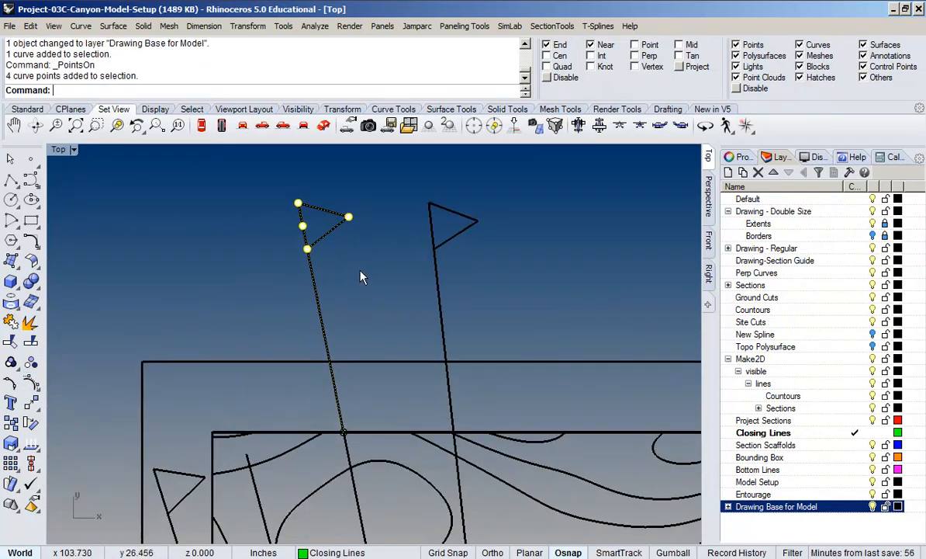
text(Scale)
key(Return)
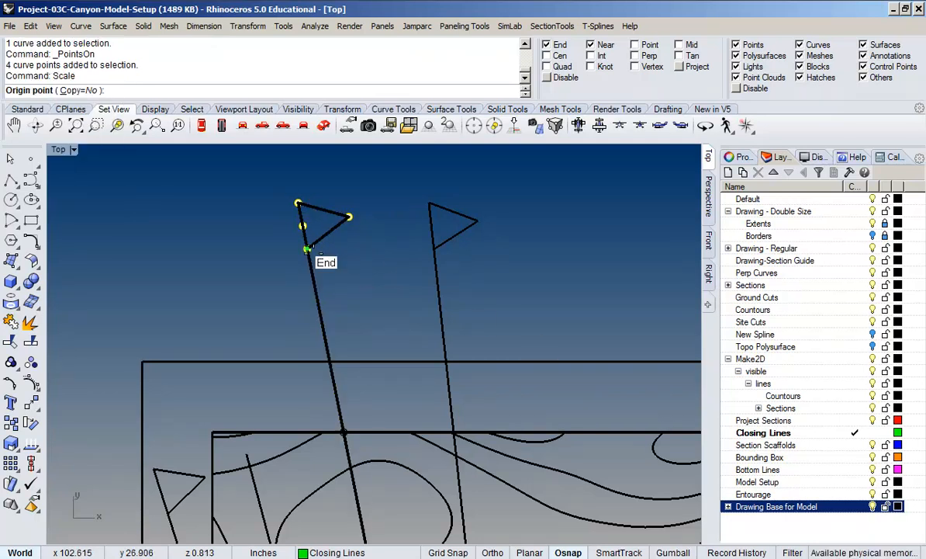
click(308, 249)
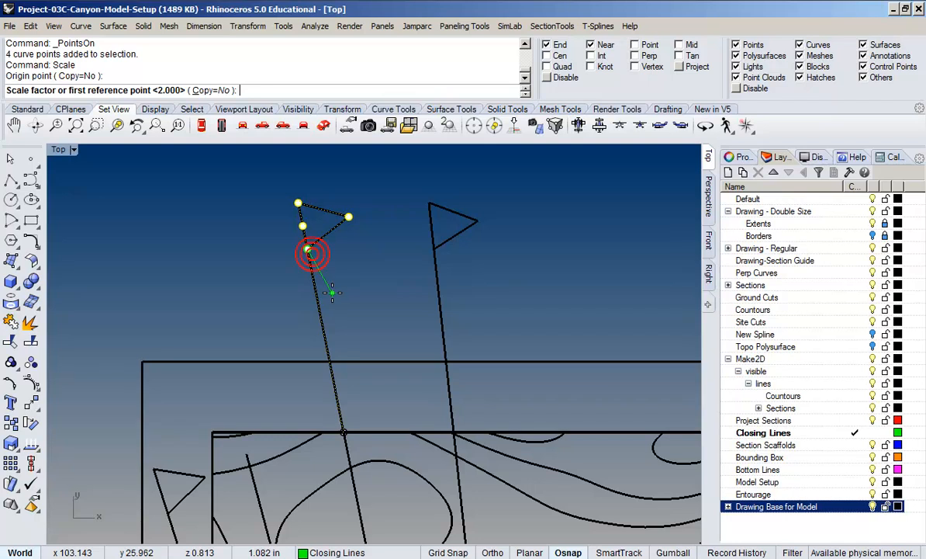
text(.5)
key(Return)
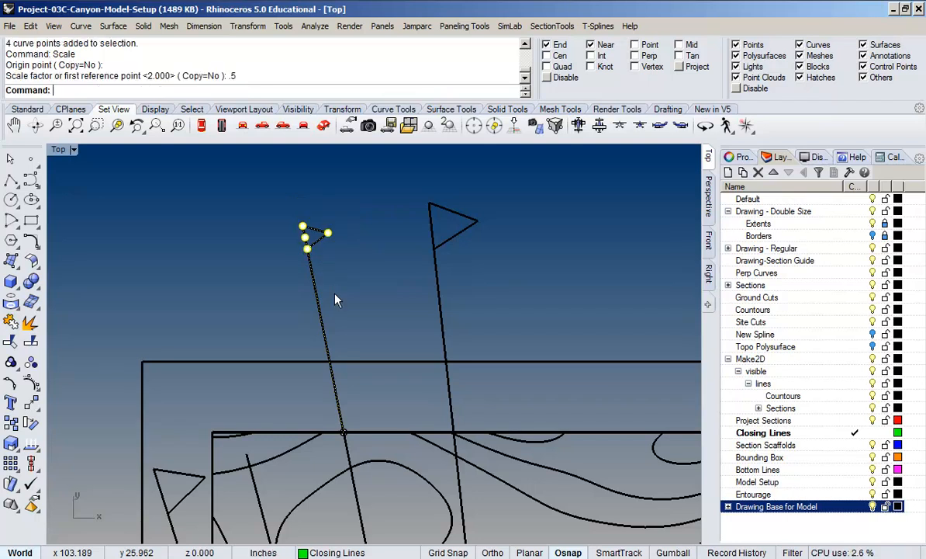
Slide the reduced marker down its section line into the margin between the enlarged plan's two frames
scroll(336, 292, down, 8)
right_drag(336, 292, 248, 228)
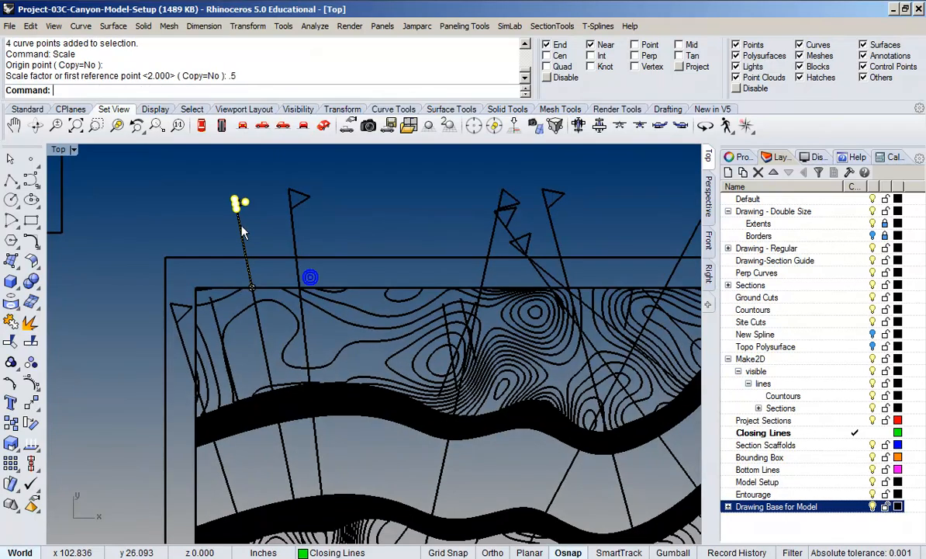
right_drag(248, 269, 271, 311)
scroll(263, 247, up, 5)
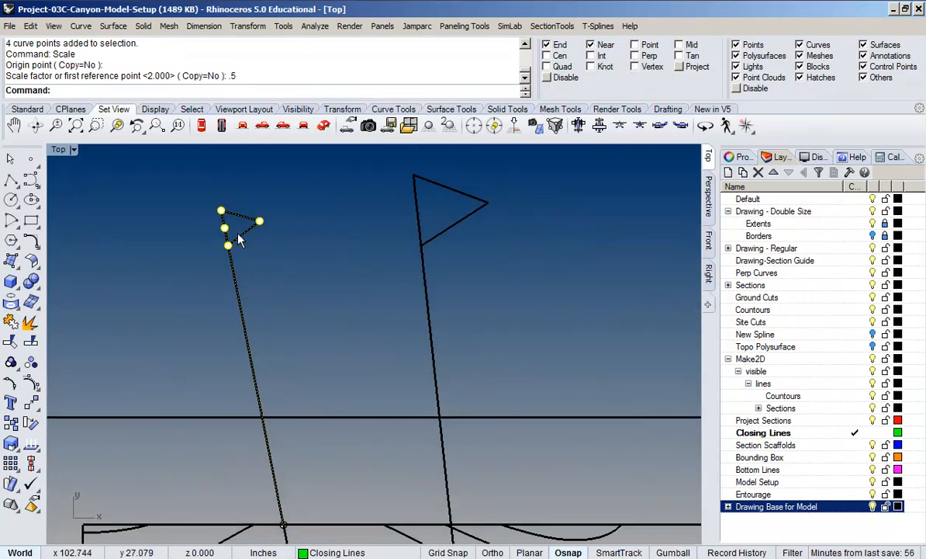
drag(230, 253, 276, 492)
scroll(268, 428, down, 5)
scroll(248, 300, up, 4)
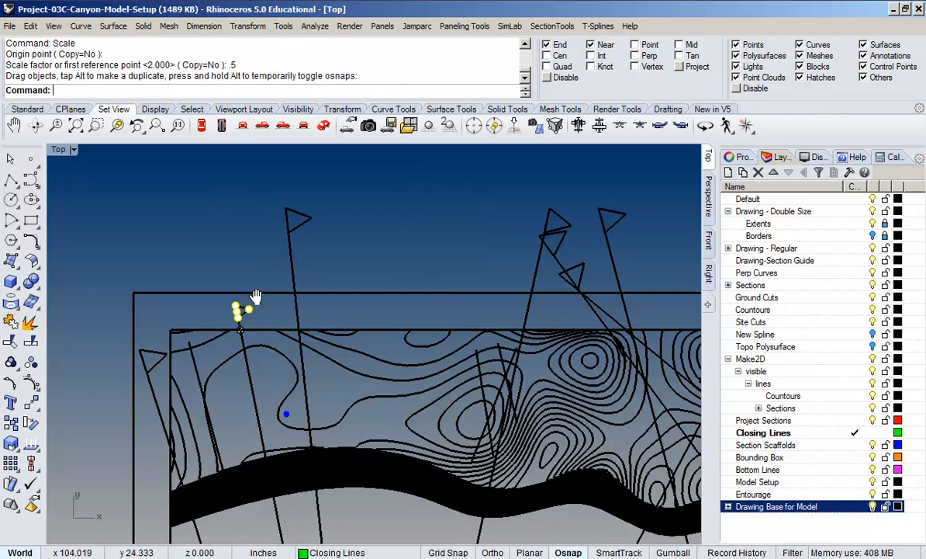
Turn on the control points of the neighbouring long section line and select the points of its upper marker
right_drag(258, 237, 224, 295)
click(259, 255)
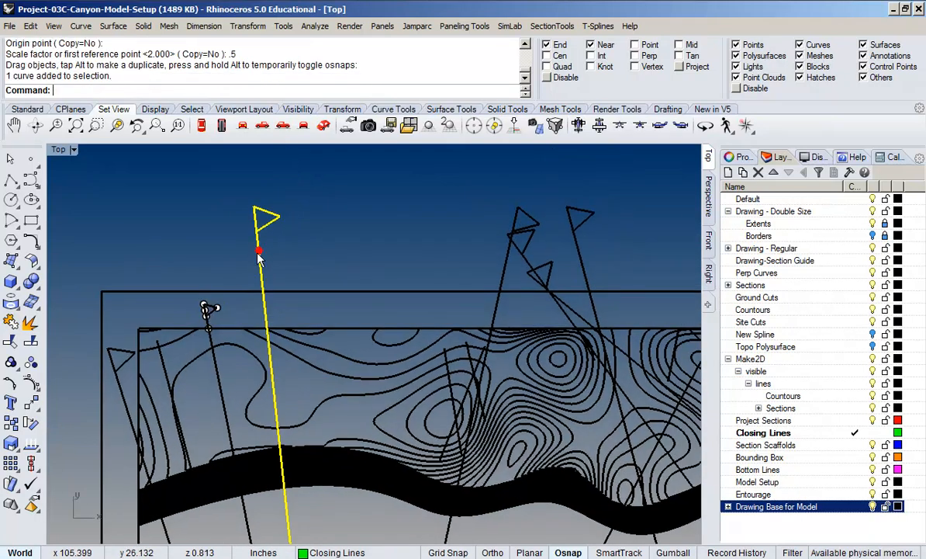
click(37, 376)
drag(217, 184, 269, 225)
scroll(269, 225, up, 12)
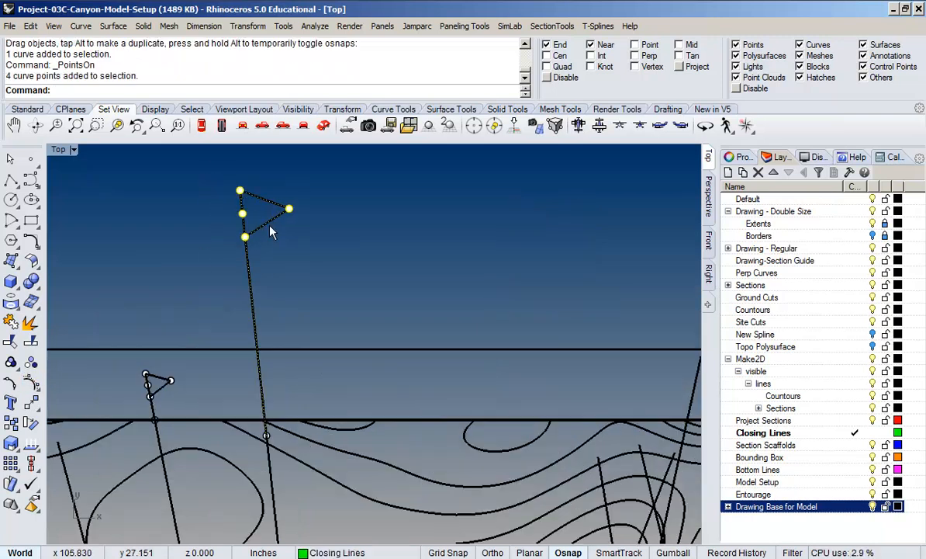
right_click(235, 239)
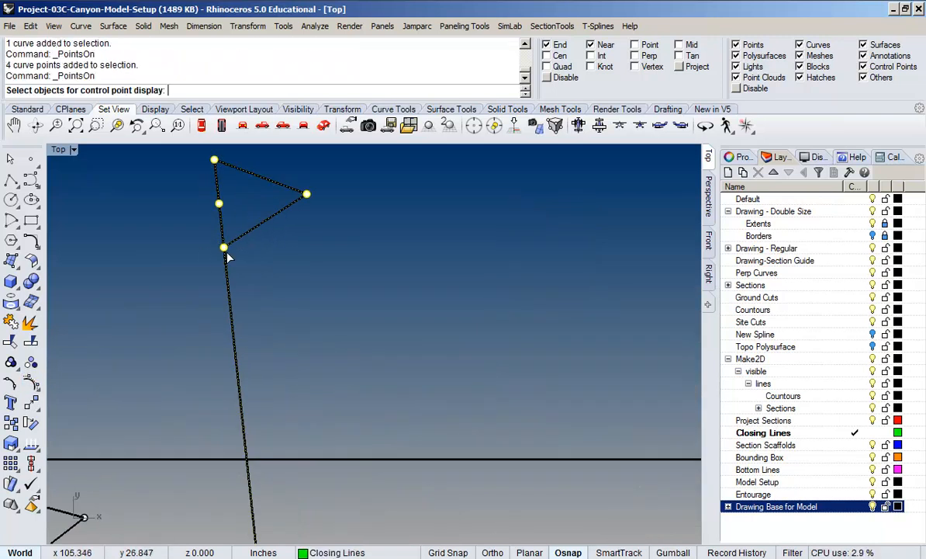
key(Escape)
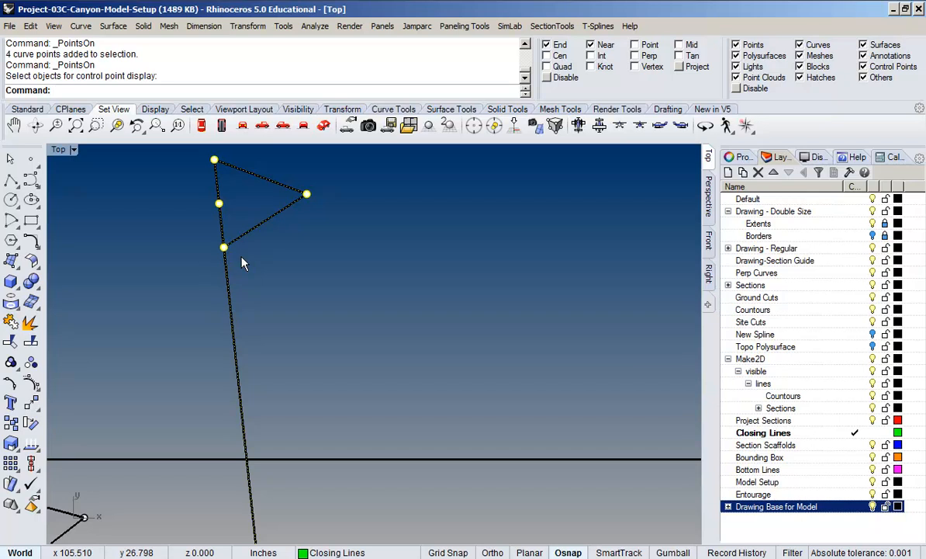
Turn on the control points of the five other section lines whose markers extend beyond the enlarged plan's upper edge
scroll(322, 257, down, 12)
right_drag(328, 259, 227, 274)
scroll(227, 274, down, 6)
right_drag(336, 301, 329, 301)
scroll(478, 303, up, 4)
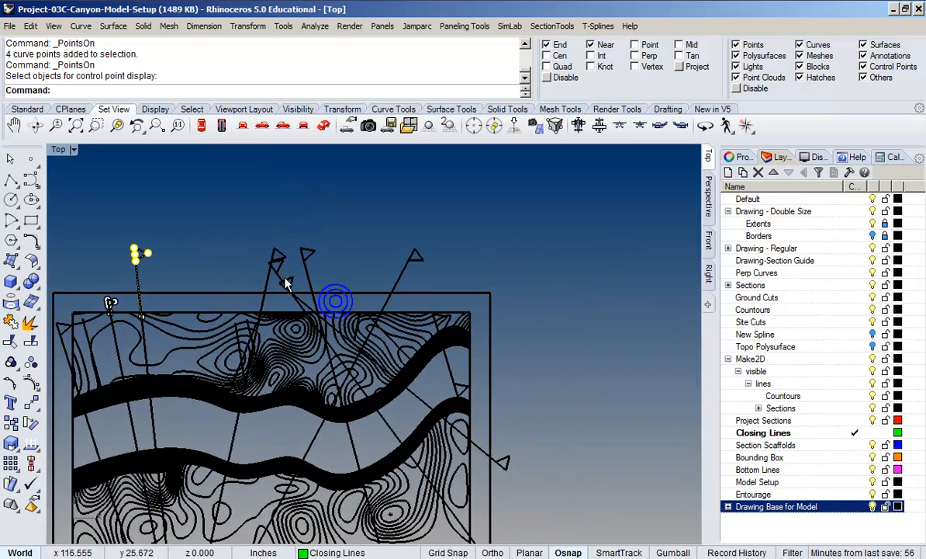
drag(215, 217, 213, 211)
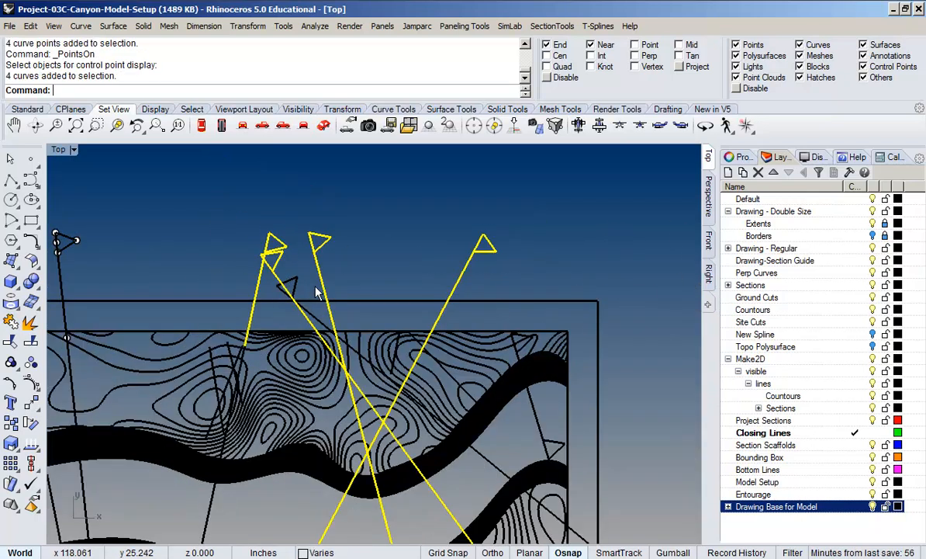
shift+click(292, 284)
right_drag(191, 257, 386, 248)
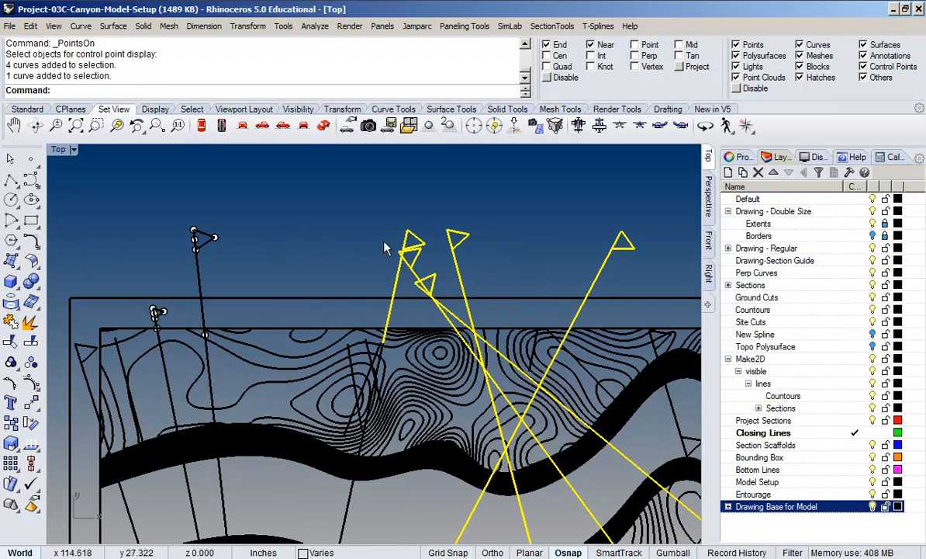
click(29, 359)
Scale the marker just right of the upper marker cluster by 0.5 about its base and slide it between the frames
scroll(286, 244, up, 5)
right_drag(325, 233, 358, 322)
scroll(370, 305, up, 6)
right_drag(467, 314, 255, 283)
drag(239, 209, 396, 325)
scroll(392, 334, down, 4)
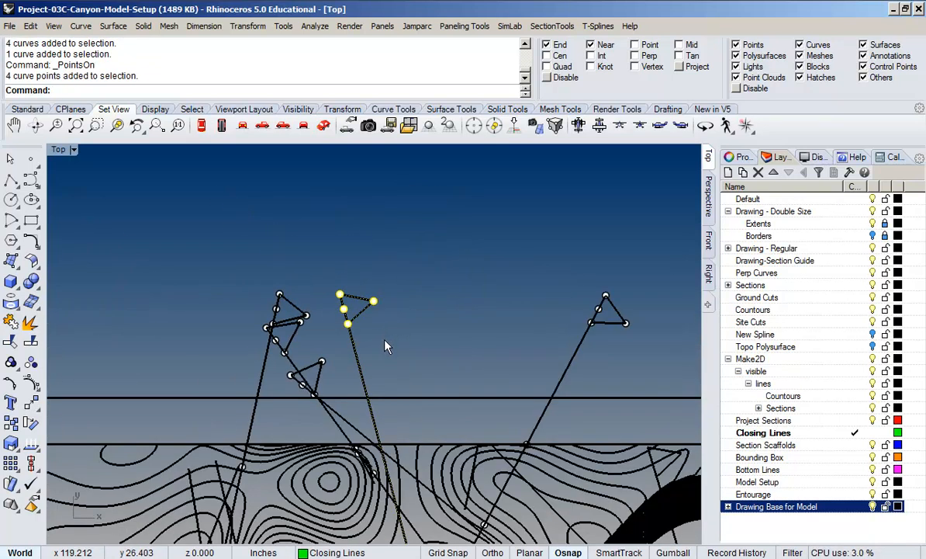
right_click(249, 86)
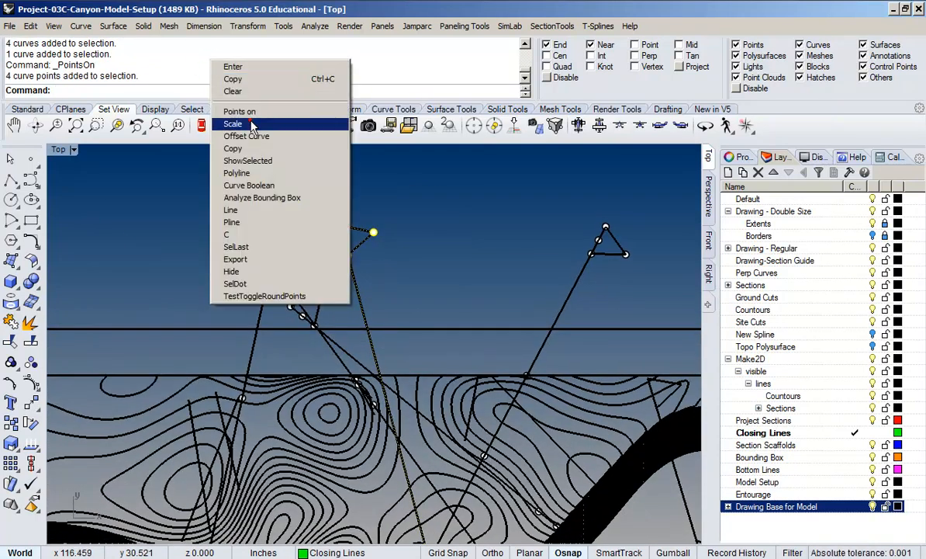
click(233, 124)
scroll(349, 250, up, 5)
click(351, 256)
right_drag(359, 246, 298, 332)
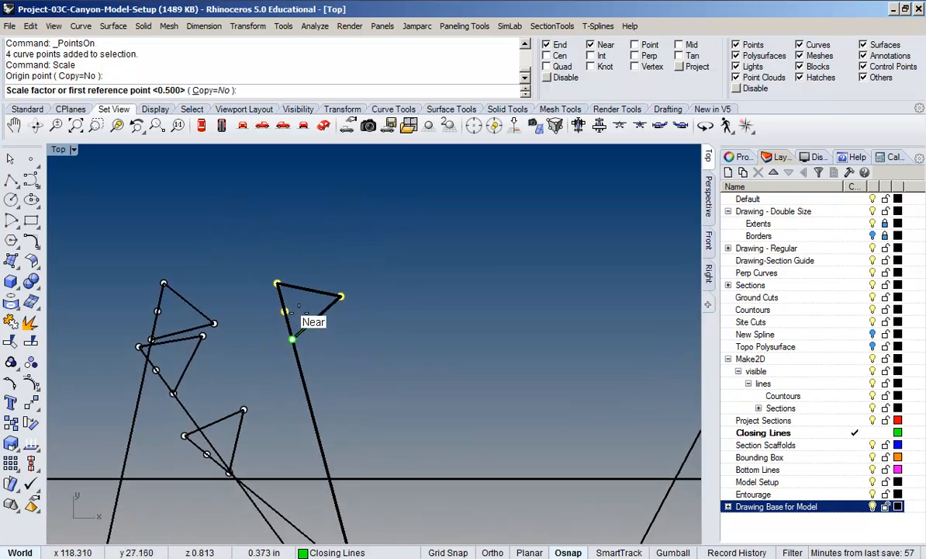
scroll(292, 340, up, 4)
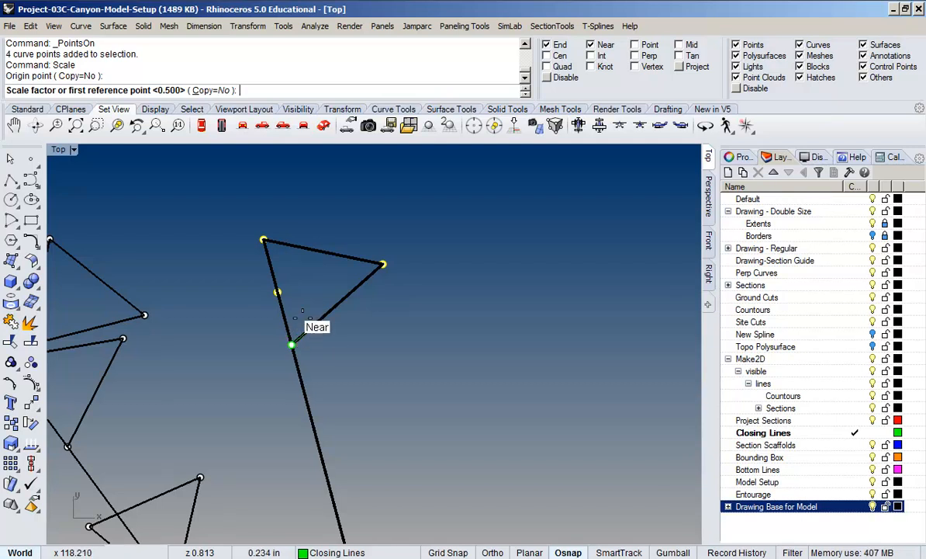
key(Return)
scroll(299, 242, down, 4)
drag(285, 237, 326, 385)
Scale the upper marker of the section line nearest the upper-right corner by 0.5 and slide it between the frames
right_drag(472, 370, 247, 372)
right_click(402, 288)
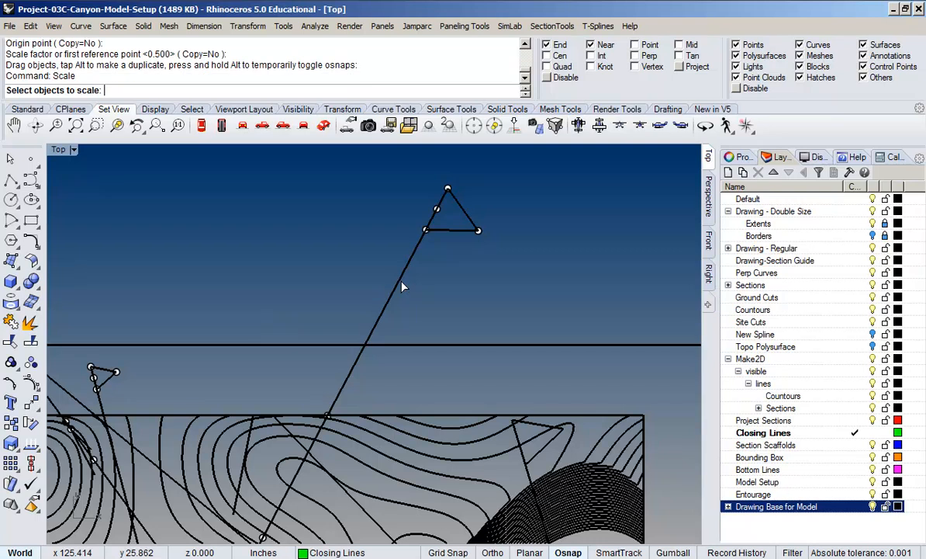
drag(388, 183, 497, 268)
key(Return)
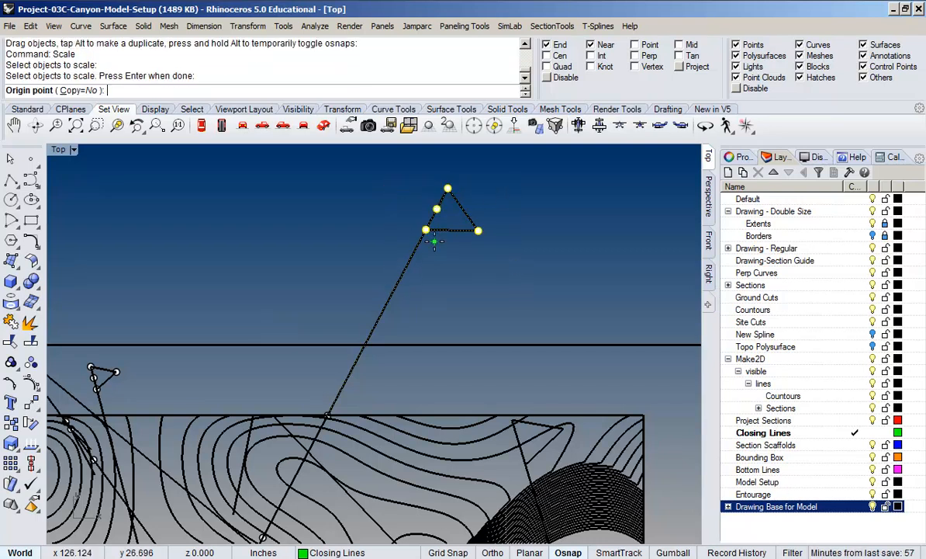
click(425, 230)
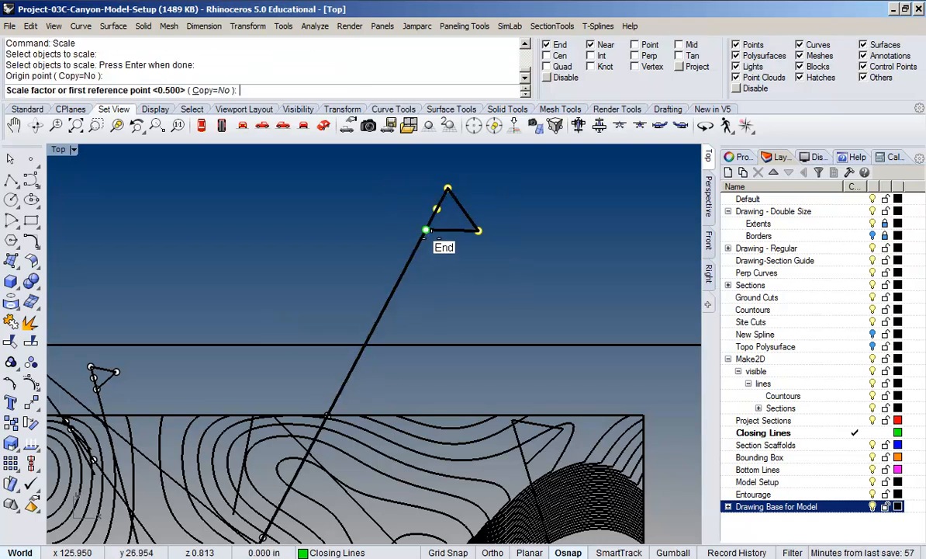
key(Return)
drag(425, 231, 343, 383)
click(248, 384)
Scale the lowest marker of the upper cluster by 0.5 about its base and slide it along its line between the frames
scroll(248, 384, down, 2)
scroll(290, 244, up, 6)
drag(211, 260, 420, 391)
key(Return)
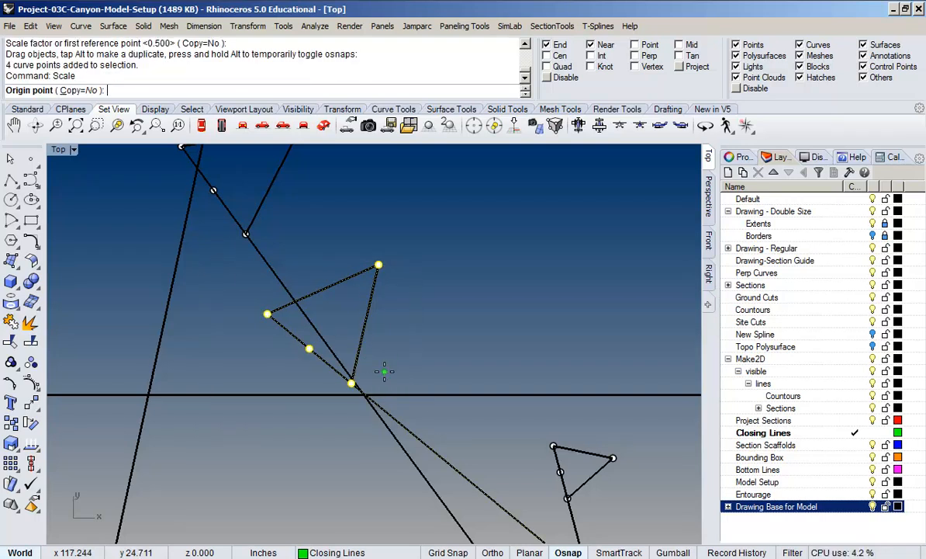
scroll(337, 252, down, 3)
click(308, 274)
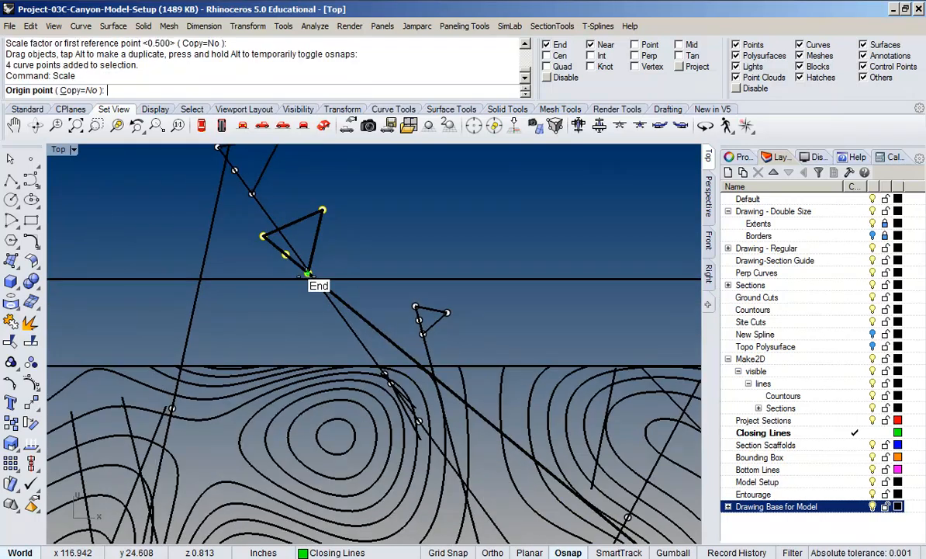
key(Return)
drag(308, 273, 390, 339)
click(490, 334)
Compare the remaining markers of the enlarged plan with the finished numbered plan and examine its section numbers
right_drag(489, 333, 334, 136)
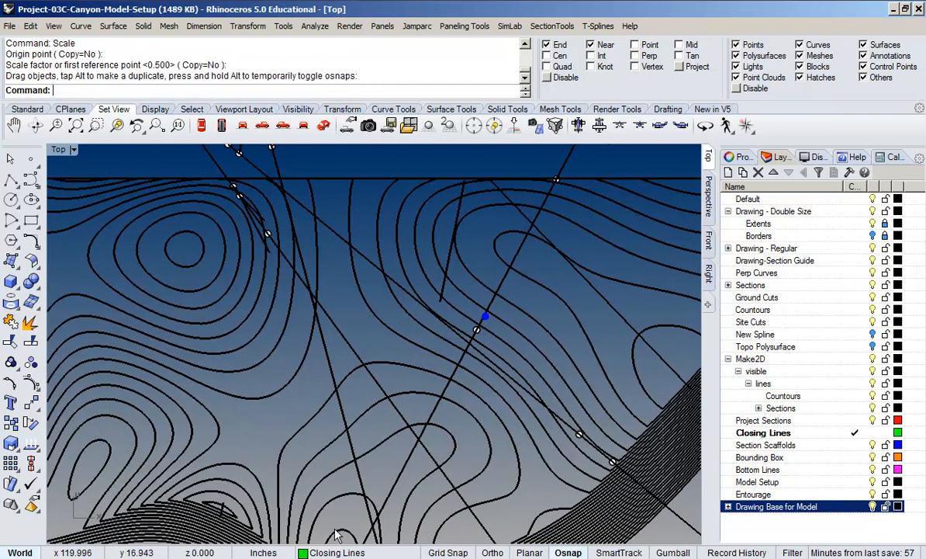
scroll(337, 535, down, 10)
right_drag(417, 466, 304, 168)
scroll(401, 245, down, 5)
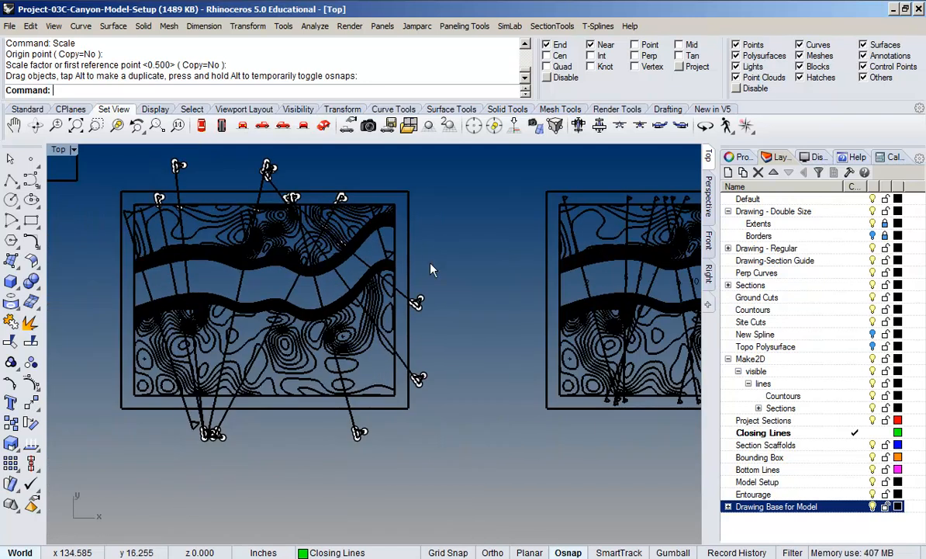
scroll(347, 290, up, 8)
scroll(348, 360, down, 5)
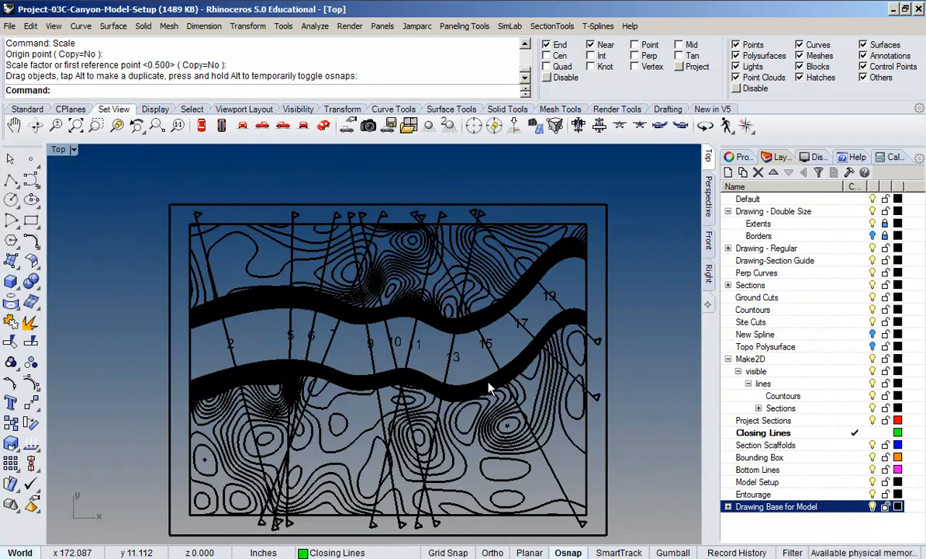
scroll(408, 356, up, 5)
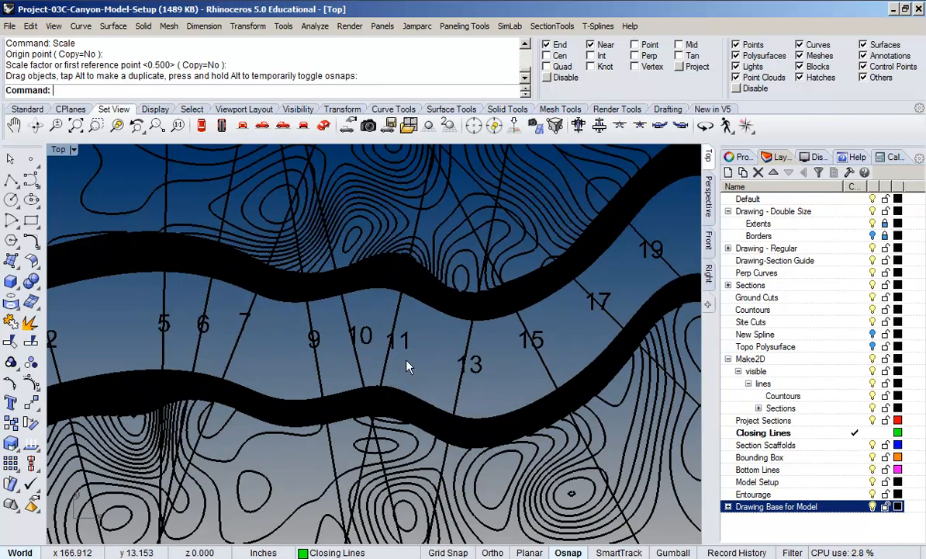
scroll(409, 367, down, 4)
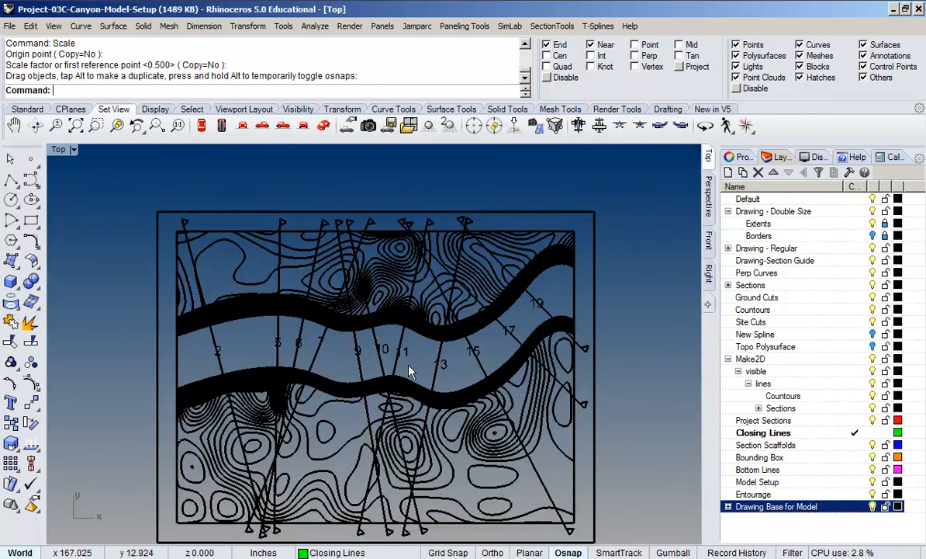
Review the section profiles sheet alongside the enlarged and numbered contour plans
scroll(357, 392, down, 7)
scroll(281, 329, up, 6)
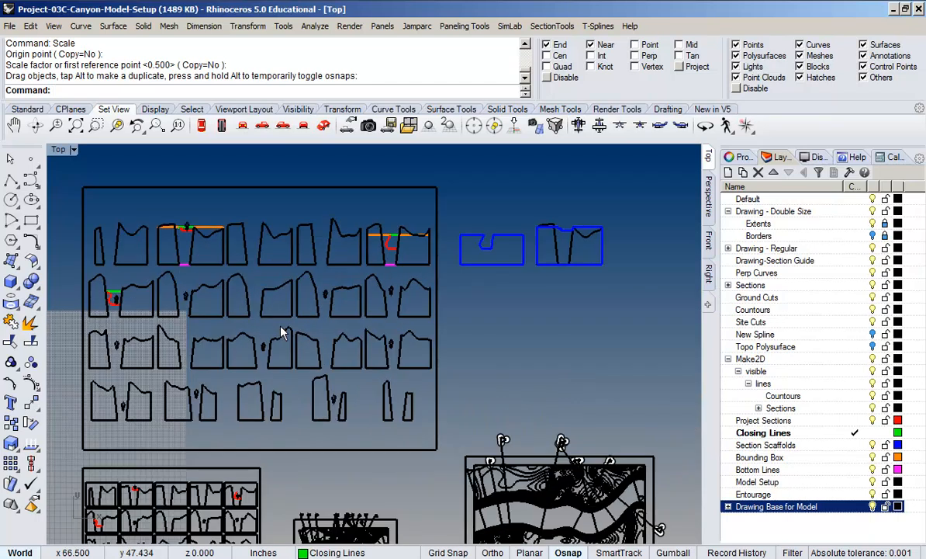
scroll(521, 382, down, 8)
right_drag(585, 439, 305, 353)
scroll(339, 335, up, 12)
scroll(387, 367, up, 4)
mouse_move(343, 401)
right_down()
mouse_move(401, 369)
mouse_move(409, 426)
right_up()
scroll(428, 379, down, 6)
mouse_move(496, 393)
right_down()
mouse_move(410, 407)
mouse_move(508, 401)
right_up()
scroll(430, 380, up, 10)
scroll(430, 380, down, 10)
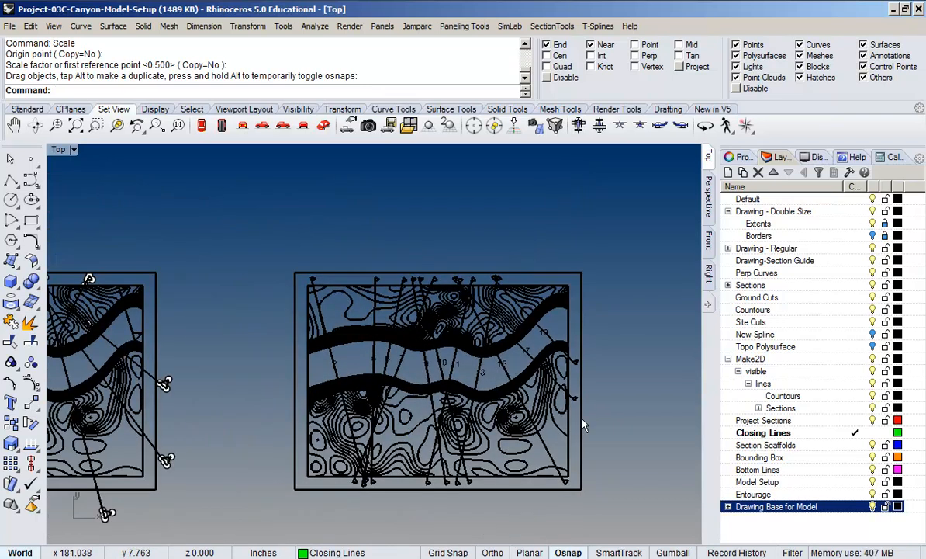
Select the entire numbered plan and examine its section numbers and the marker placement along its upper edge
mouse_move(248, 225)
mouse_down()
mouse_move(318, 294)
mouse_move(624, 512)
mouse_move(613, 503)
mouse_up()
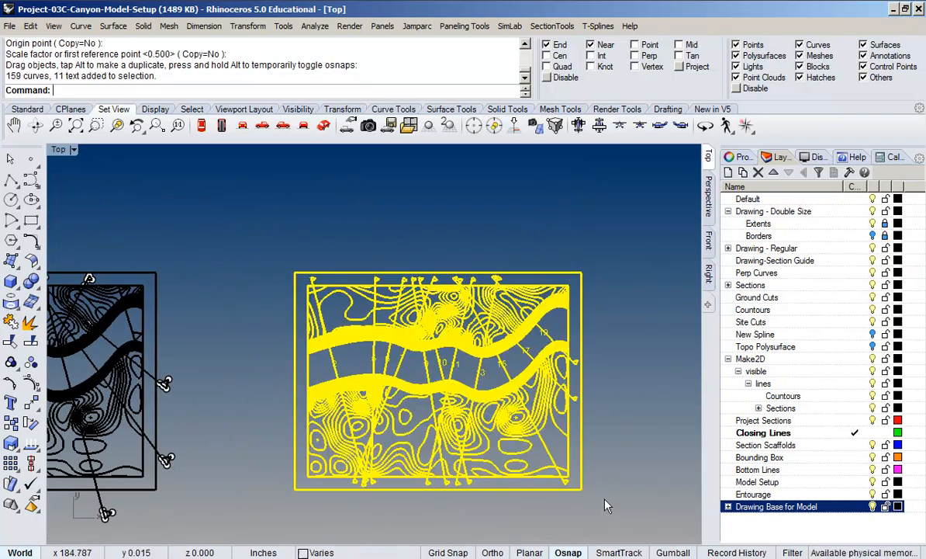
scroll(590, 481, up, 5)
scroll(590, 480, down, 3)
scroll(433, 309, up, 3)
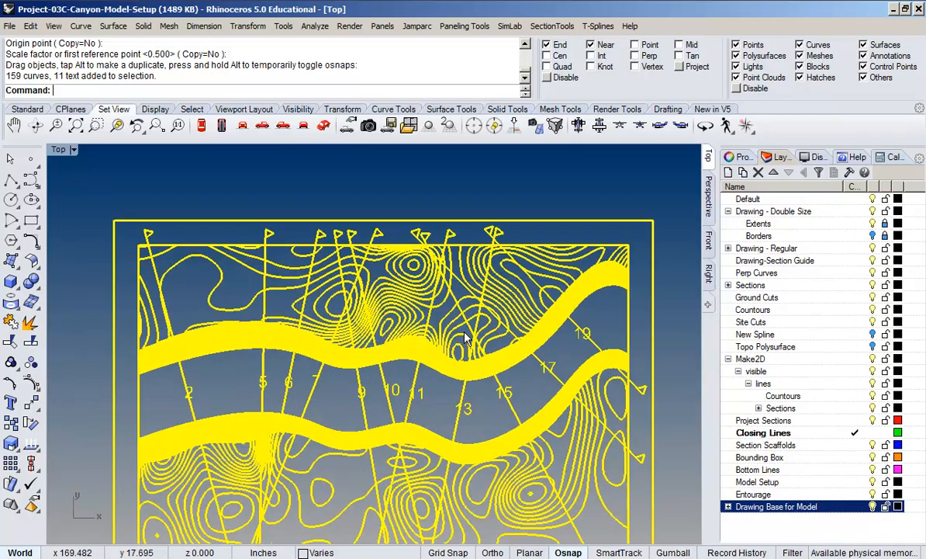
mouse_move(458, 426)
right_down()
mouse_move(470, 408)
mouse_move(470, 337)
mouse_move(433, 340)
right_up()
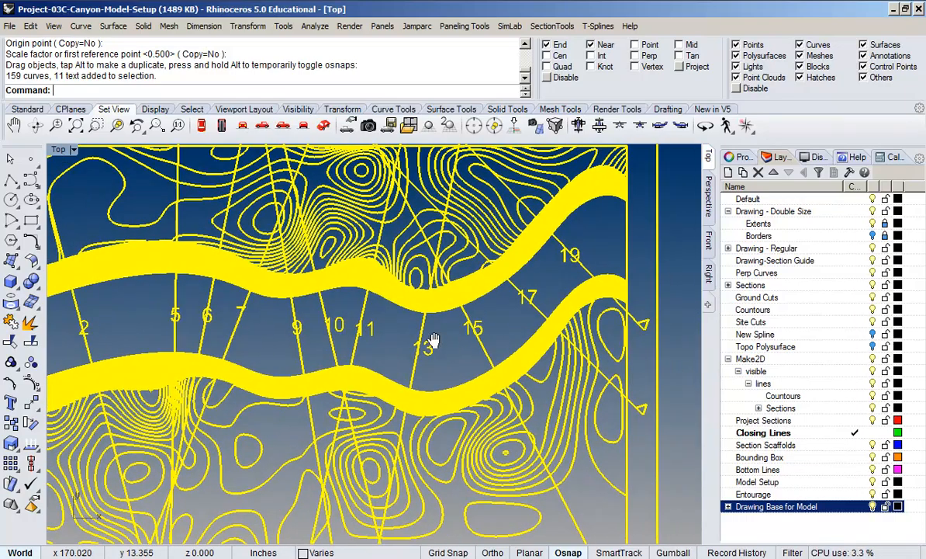
click(453, 359)
scroll(442, 350, down, 3)
scroll(449, 303, up, 6)
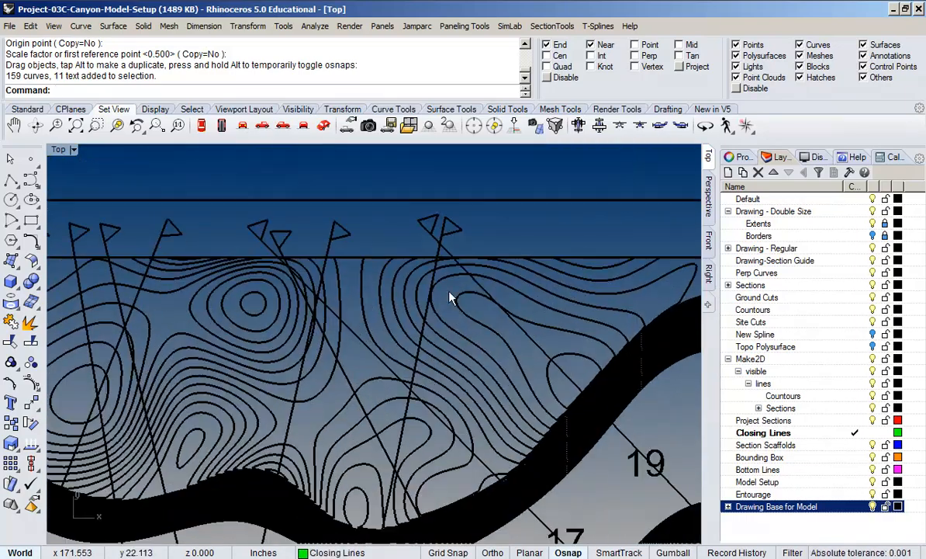
scroll(437, 258, down, 8)
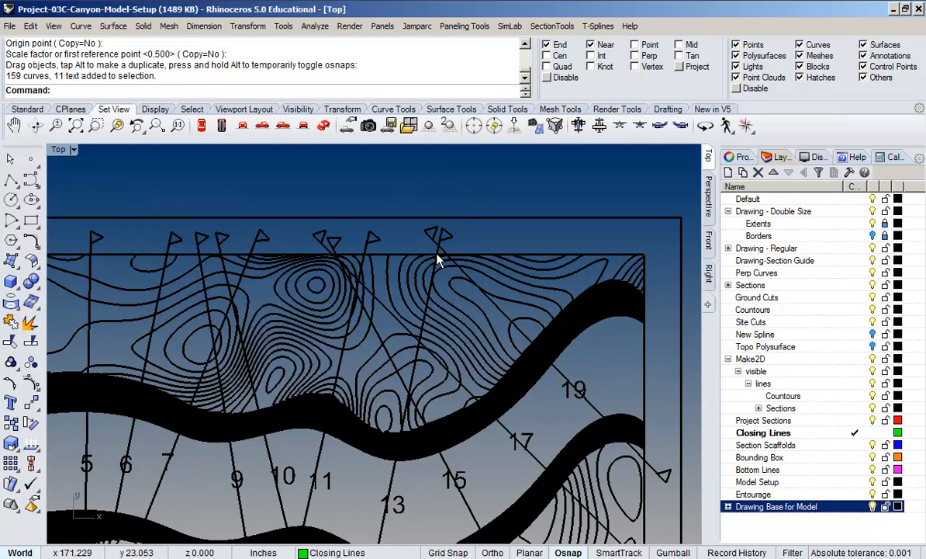
Compare the section markers of the unnumbered enlarged plan with those of the finished numbered plan
right_drag(180, 342, 344, 354)
scroll(344, 353, up, 6)
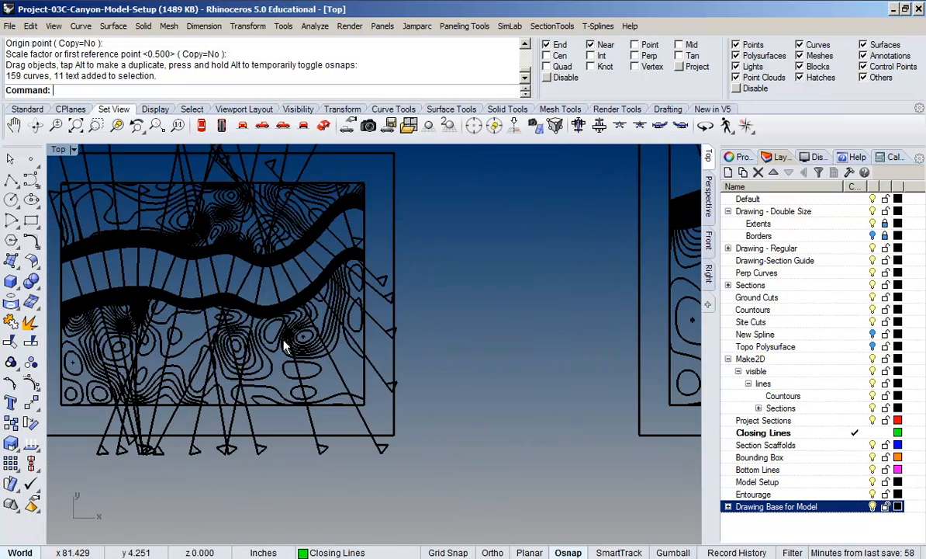
scroll(316, 397, down, 7)
mouse_move(351, 383)
right_down()
mouse_move(288, 387)
mouse_move(161, 370)
right_up()
scroll(225, 360, down, 4)
right_drag(478, 368, 340, 369)
right_drag(455, 356, 409, 359)
scroll(410, 334, up, 8)
right_drag(447, 396, 489, 348)
scroll(489, 349, up, 4)
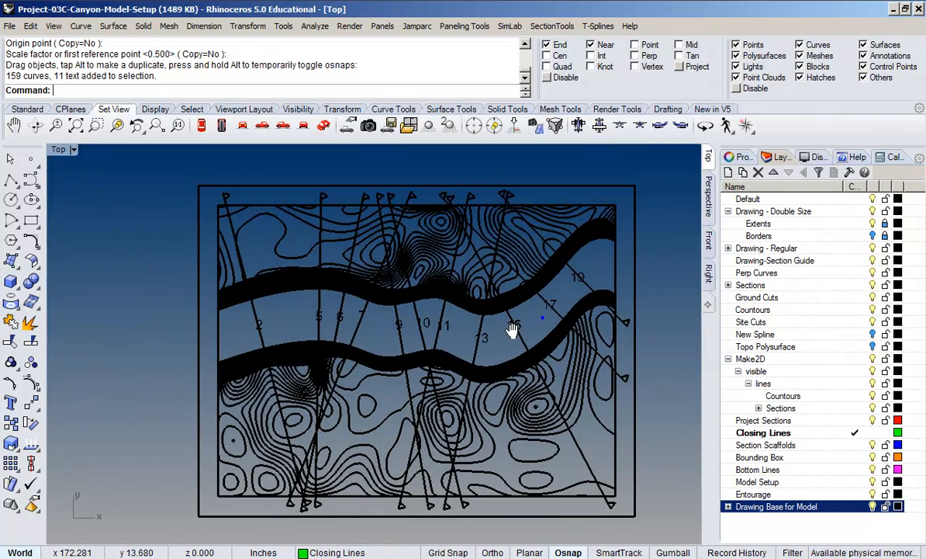
Compare both enlarged plans side by side and examine the half-size markers between the frames along the numbered plan's upper edge
scroll(484, 295, down, 10)
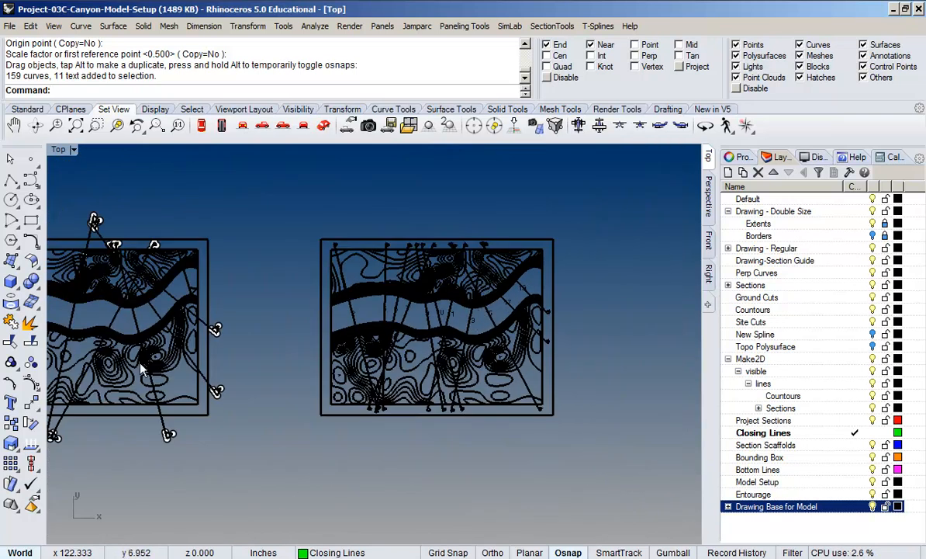
right_drag(141, 362, 381, 342)
right_drag(607, 349, 335, 351)
scroll(439, 281, up, 8)
scroll(446, 242, up, 8)
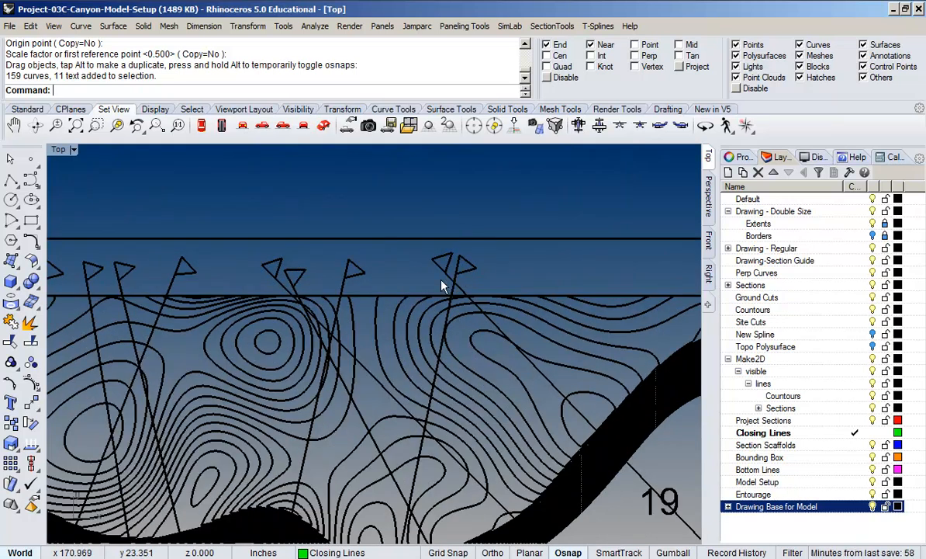
scroll(422, 287, down, 10)
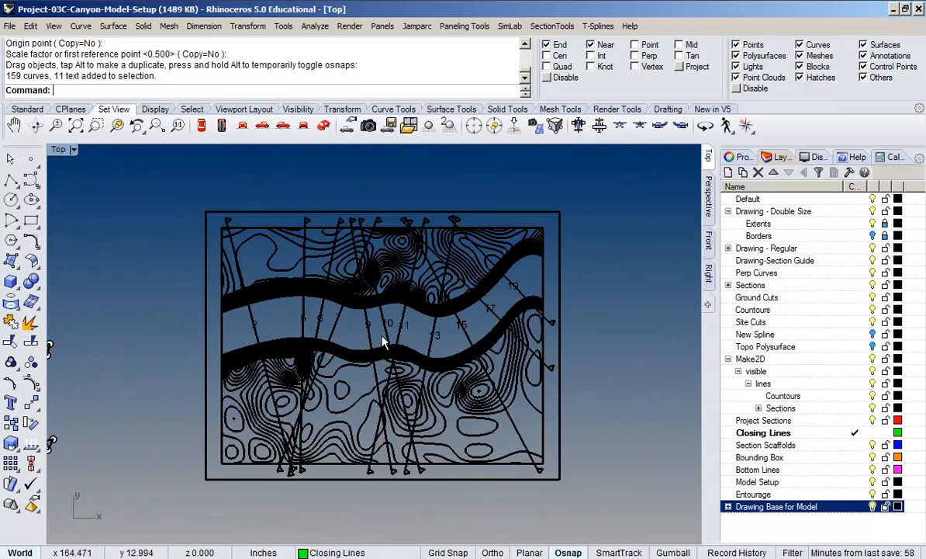
scroll(386, 340, up, 5)
scroll(383, 342, down, 3)
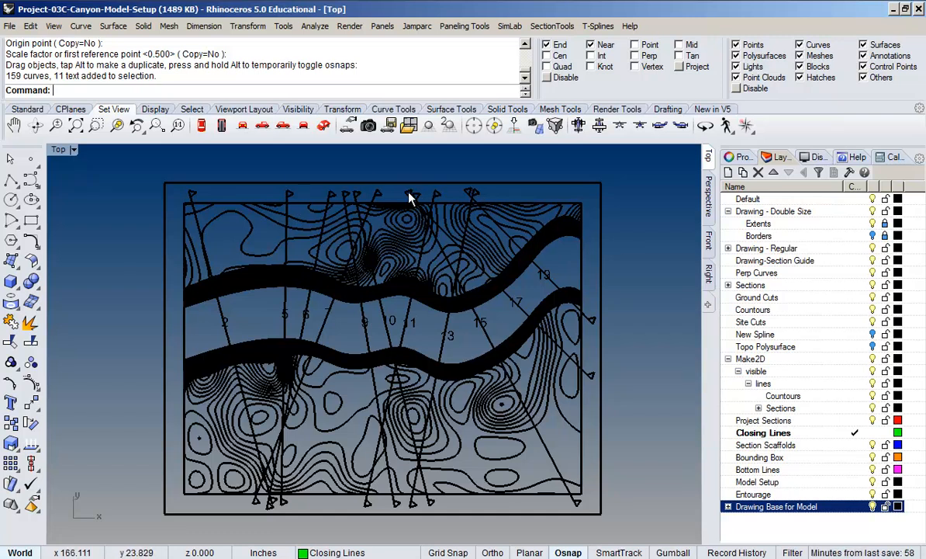
Examine the spacing of the markers along the numbered plan's lower edge, including the tight cluster near its lower-left corner
right_drag(535, 241, 529, 230)
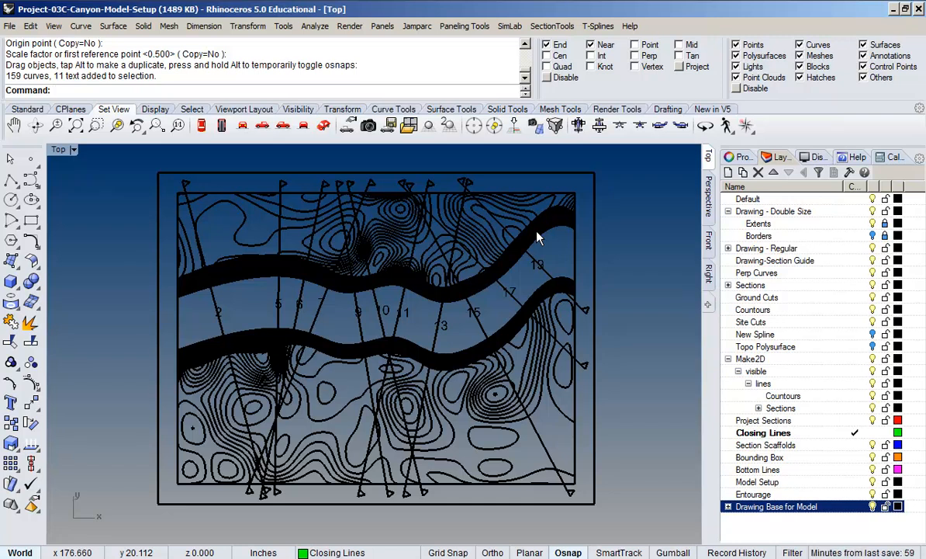
scroll(371, 481, up, 5)
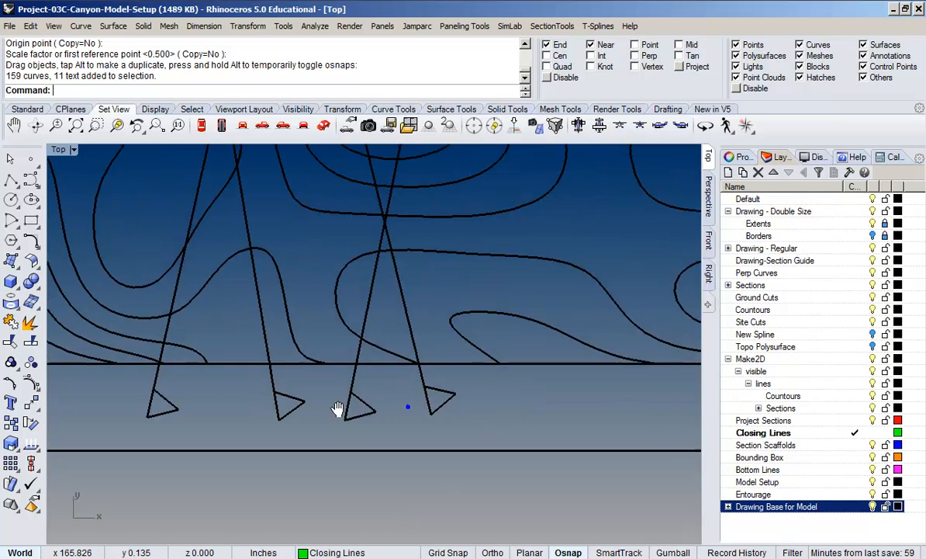
scroll(403, 407, down, 5)
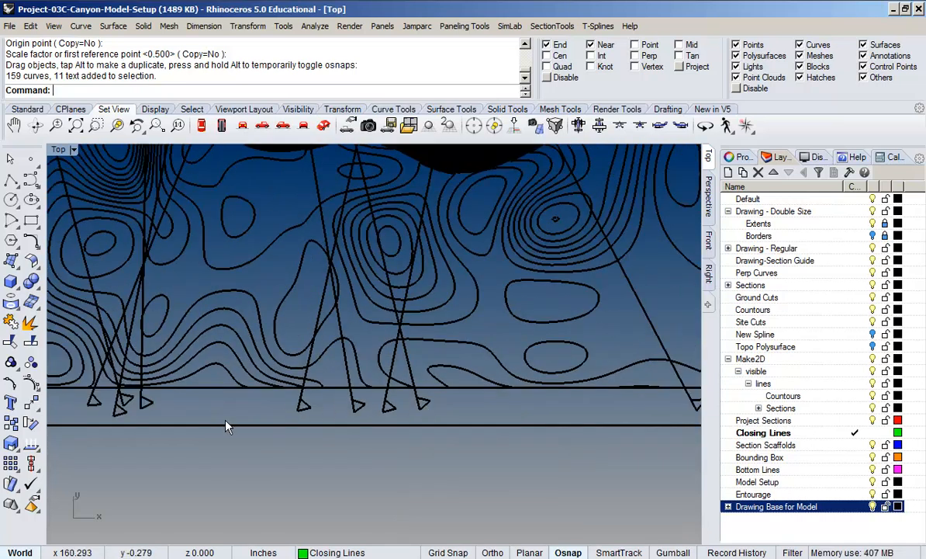
scroll(271, 412, up, 1)
scroll(282, 406, up, 3)
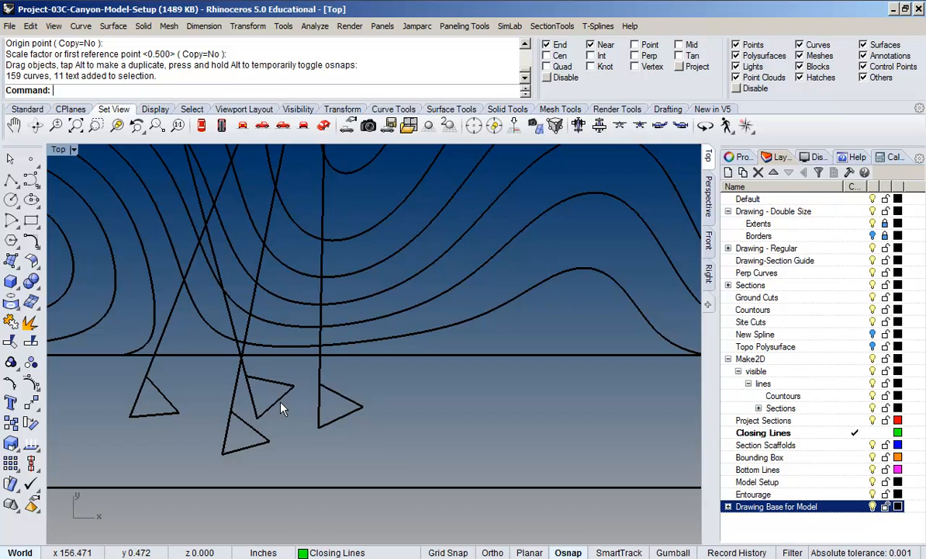
scroll(370, 365, down, 14)
right_drag(427, 294, 407, 323)
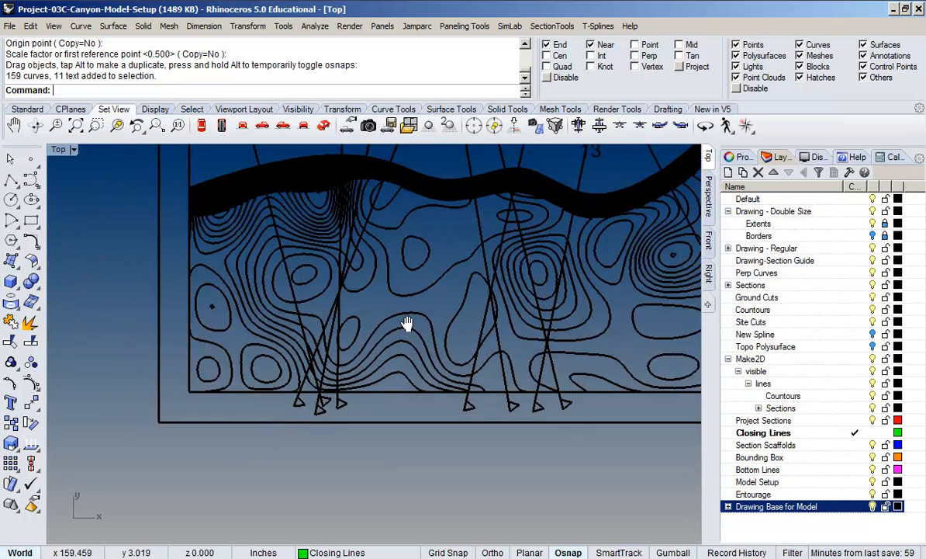
scroll(322, 370, down, 6)
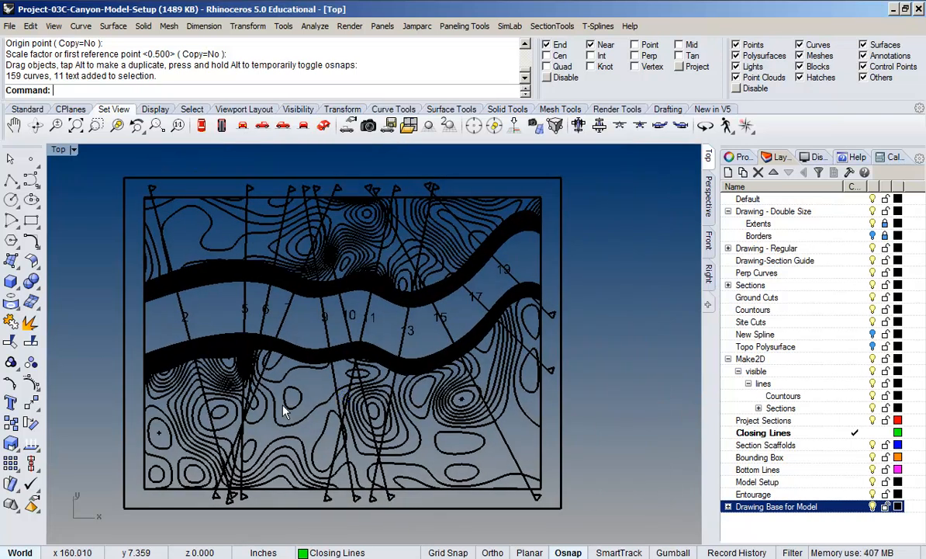
Examine the section numbers placed on their lines inside the canyon, particularly section 7
scroll(270, 341, up, 6)
right_drag(301, 309, 310, 376)
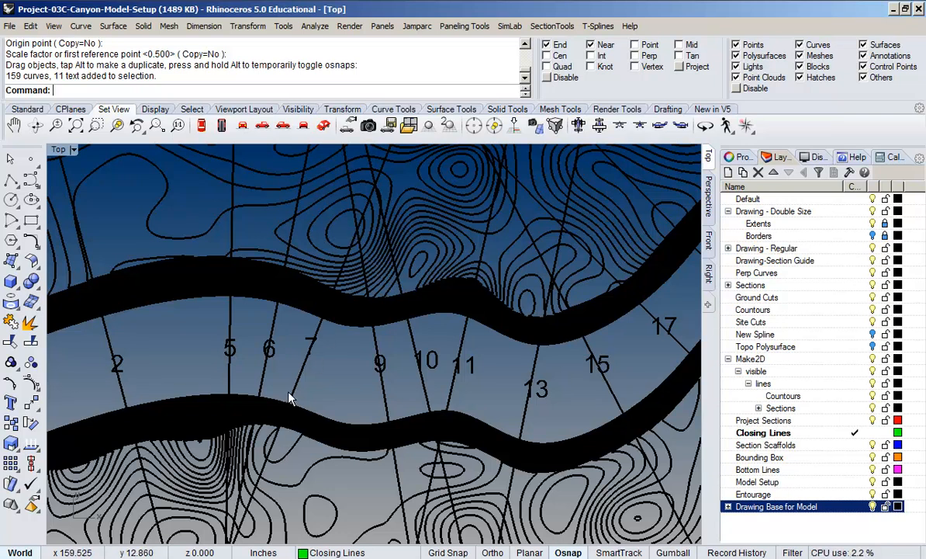
scroll(361, 233, up, 6)
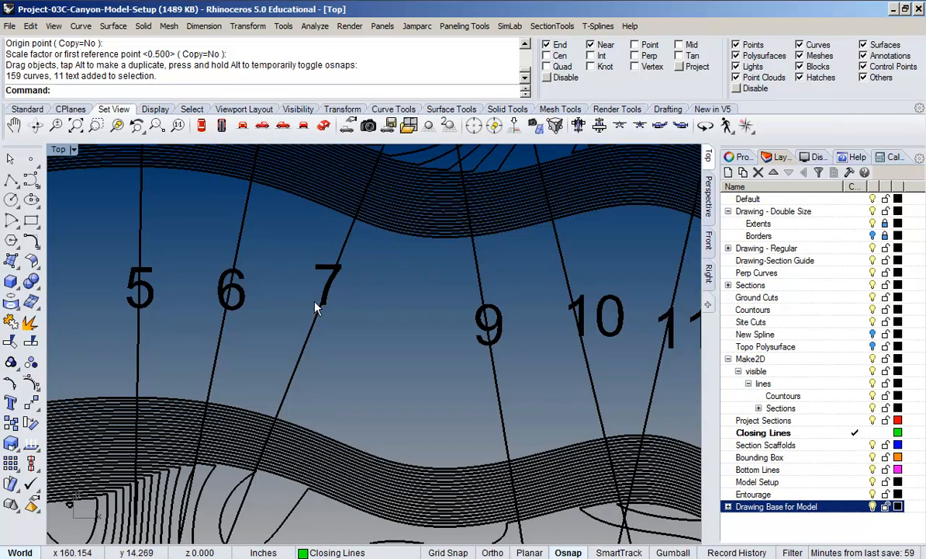
click(277, 415)
key(ctrl)
Look over the two enlarged plans, the section profiles sheet and the blue section scaffolds to relate them to the numbered plan
scroll(355, 219, down, 15)
mouse_move(356, 220)
right_down()
mouse_move(424, 308)
mouse_move(526, 288)
right_up()
scroll(254, 288, up, 4)
scroll(253, 287, down, 4)
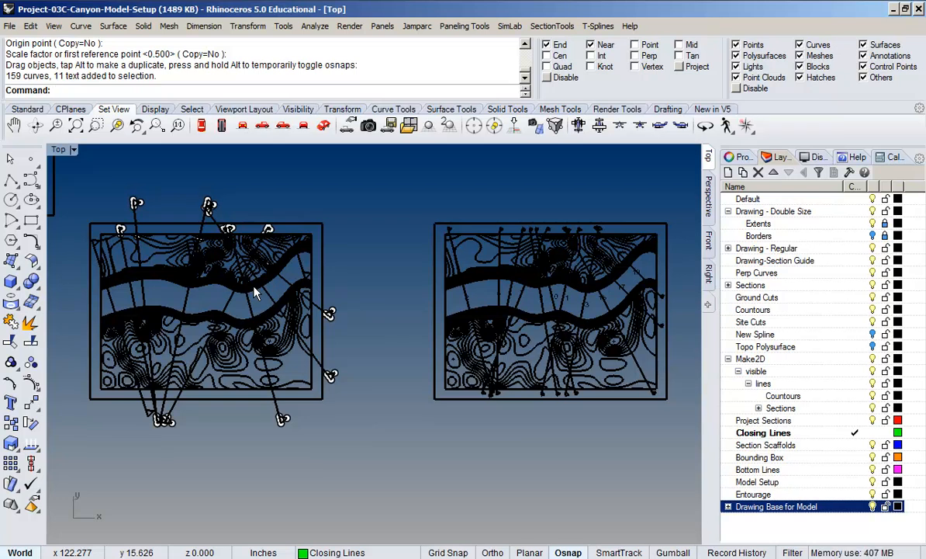
right_drag(186, 163, 523, 391)
right_drag(398, 282, 399, 350)
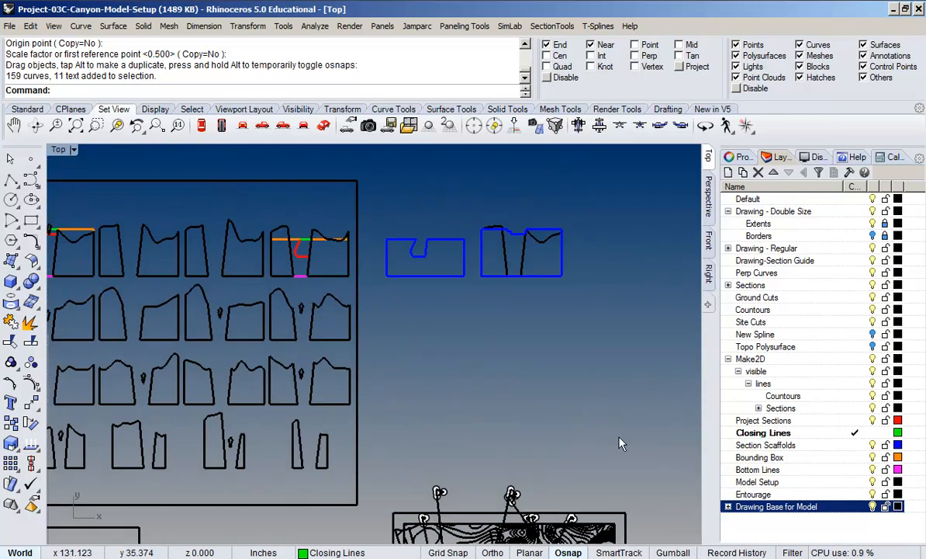
right_drag(652, 452, 307, 255)
right_drag(391, 320, 296, 269)
scroll(480, 331, up, 8)
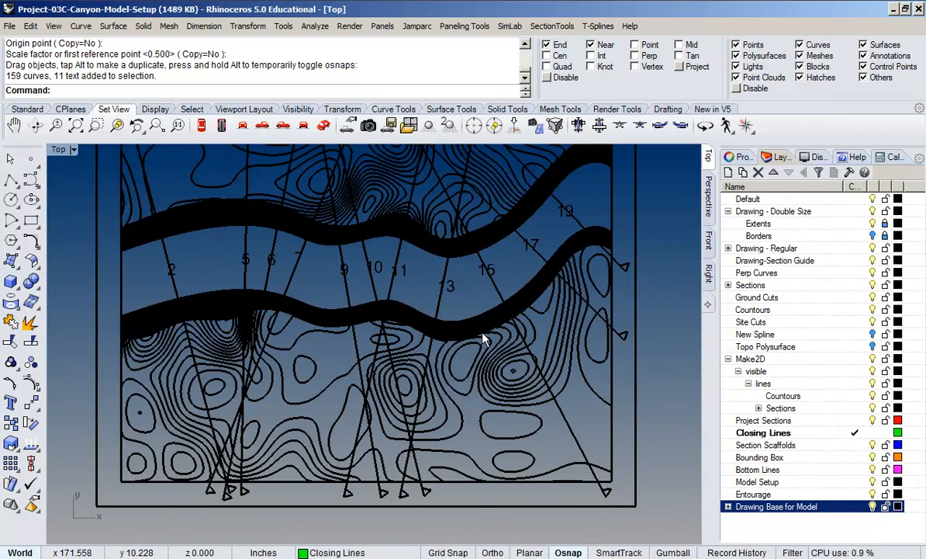
Examine where section line 7 meets the canyon's upper contour band and how the numbered section lines cross the canyon
right_drag(375, 265, 444, 306)
scroll(325, 284, up, 4)
right_drag(479, 279, 413, 276)
scroll(413, 276, up, 5)
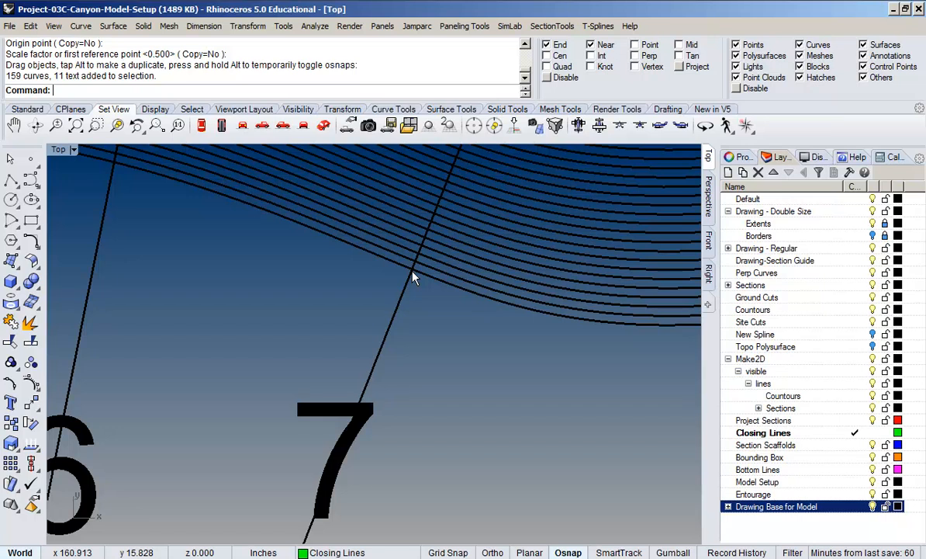
scroll(414, 278, down, 6)
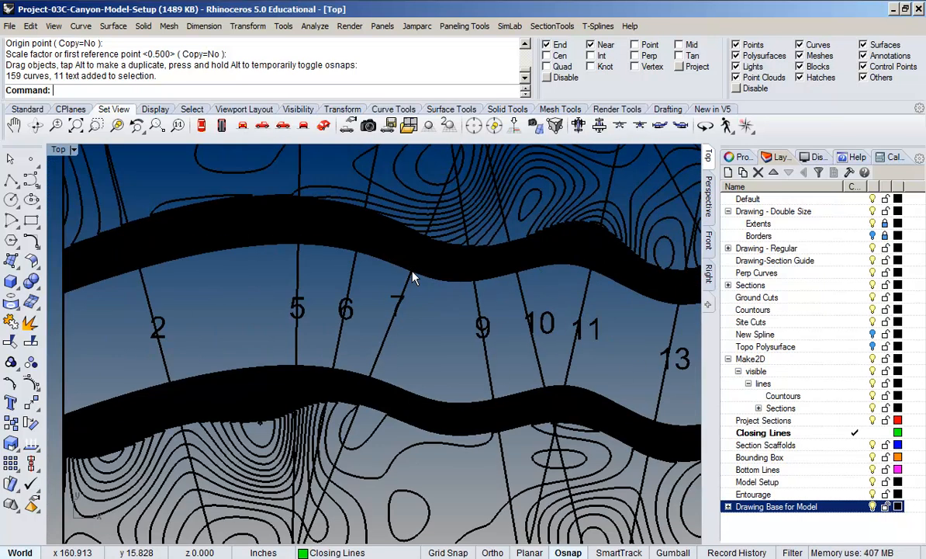
scroll(414, 278, down, 2)
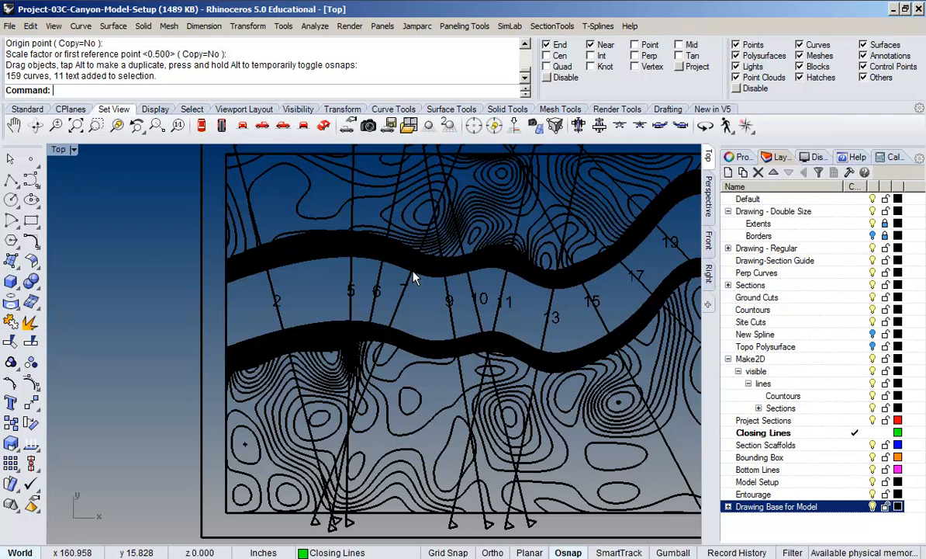
scroll(462, 337, down, 2)
right_drag(464, 338, 397, 323)
right_click(385, 324)
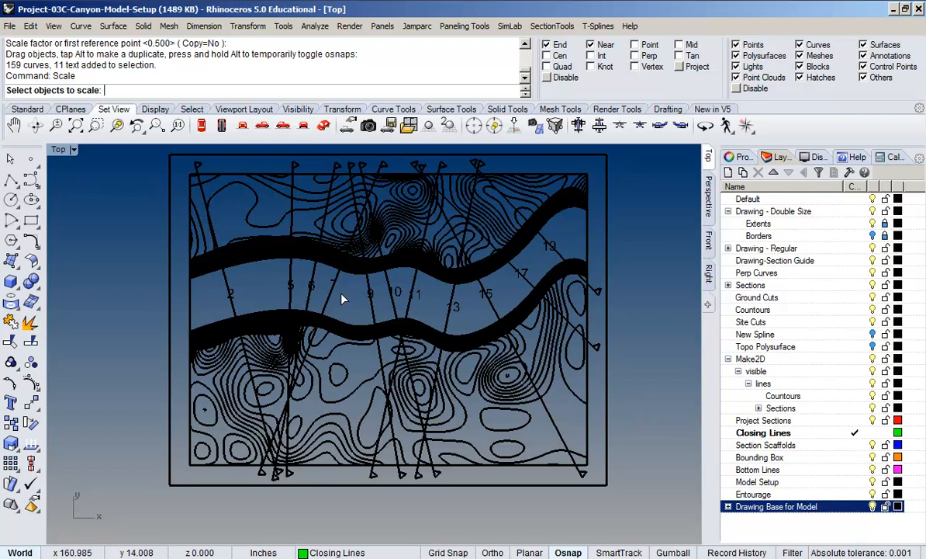
scroll(393, 274, up, 5)
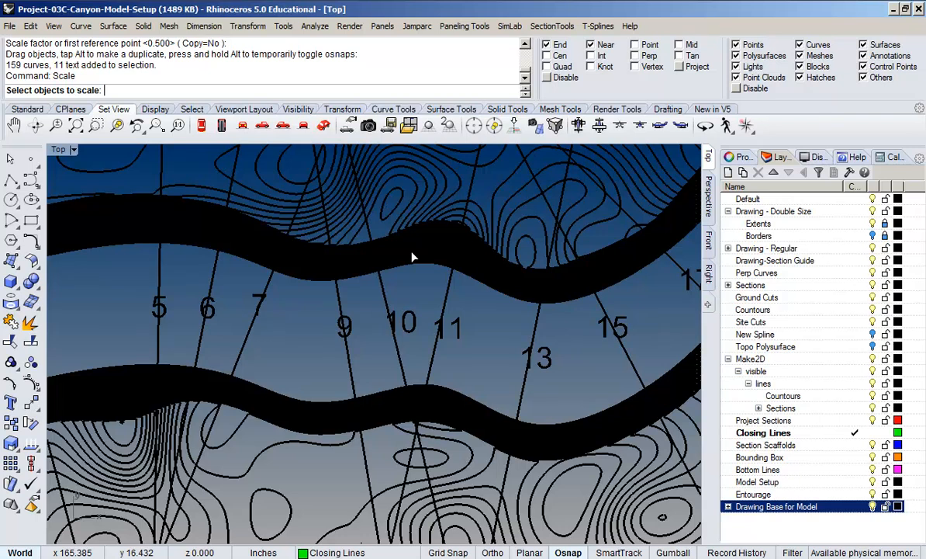
scroll(362, 313, down, 5)
right_drag(210, 352, 388, 341)
scroll(408, 339, down, 8)
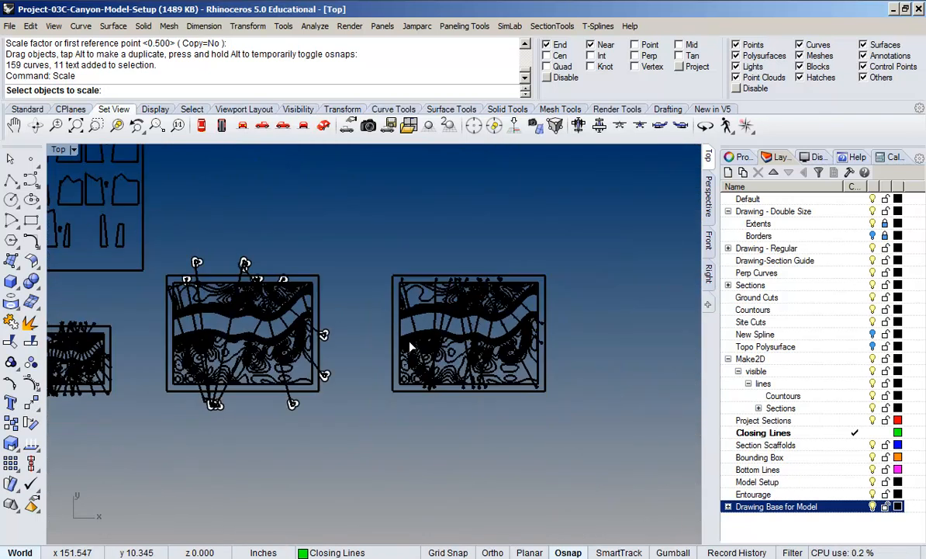
Review the rows of section profiles on the large framed sheet and the scaffolds beside it
right_drag(234, 337, 476, 338)
right_drag(329, 287, 425, 406)
scroll(370, 252, up, 5)
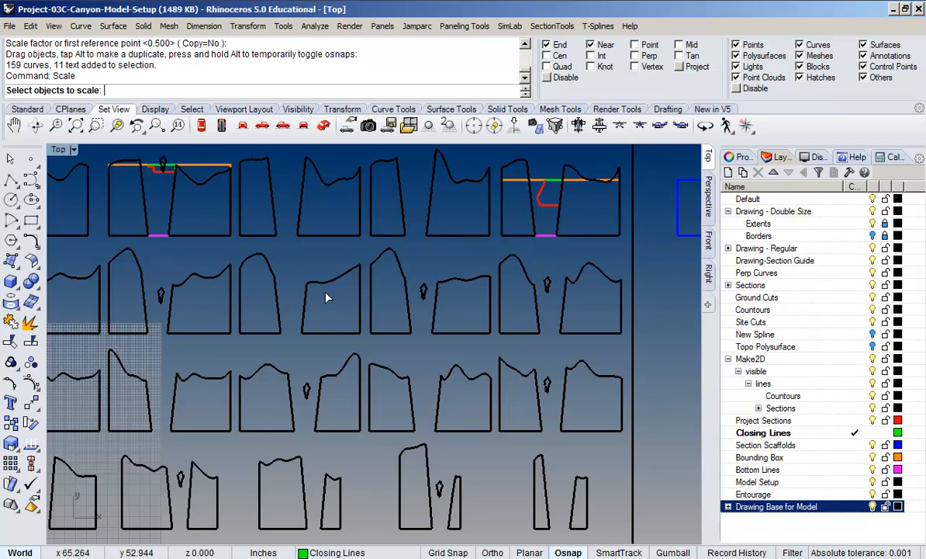
right_drag(438, 454, 471, 318)
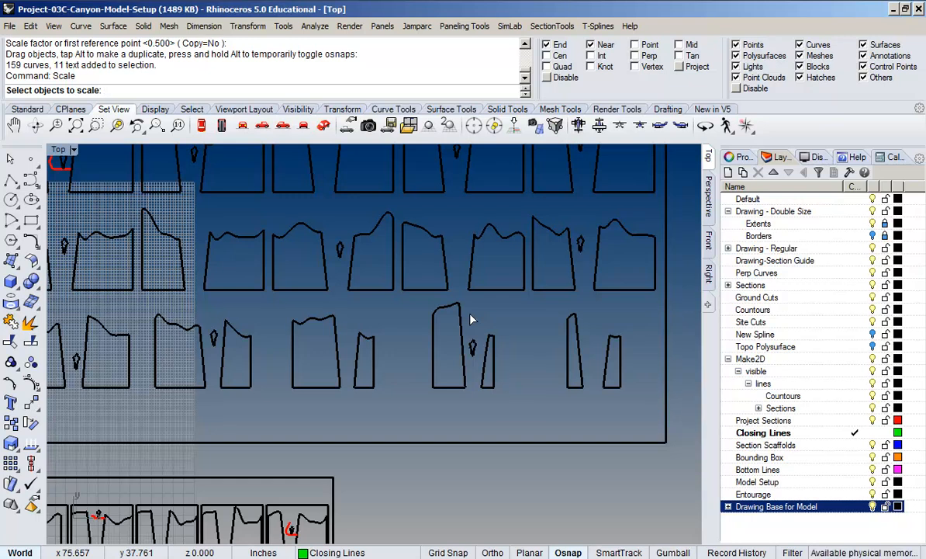
right_drag(253, 284, 413, 448)
scroll(414, 448, down, 2)
right_drag(497, 391, 266, 339)
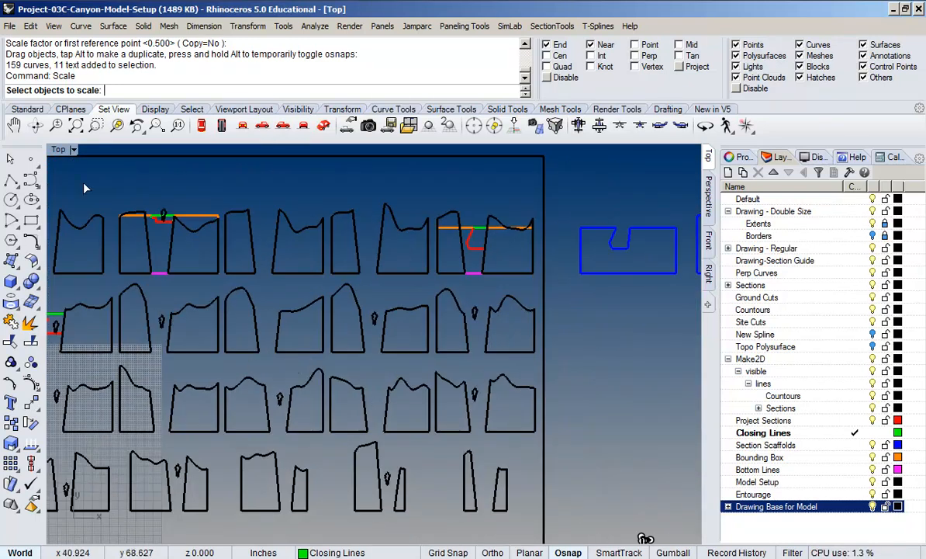
Examine the first section profiles of the top row closely and compare them with the rest of the sheet and the plans
scroll(182, 242, up, 6)
right_drag(213, 292, 304, 274)
scroll(304, 275, up, 6)
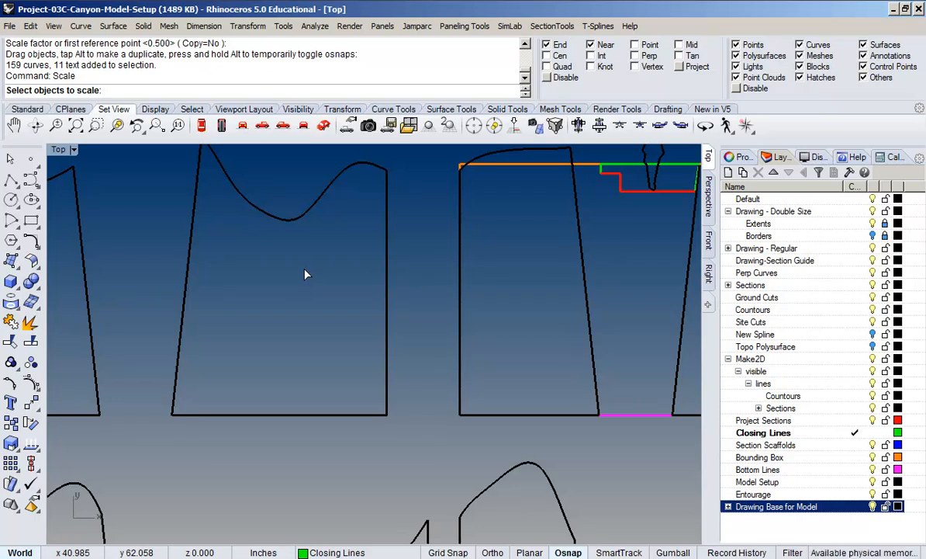
scroll(329, 289, down, 2)
scroll(329, 289, down, 2)
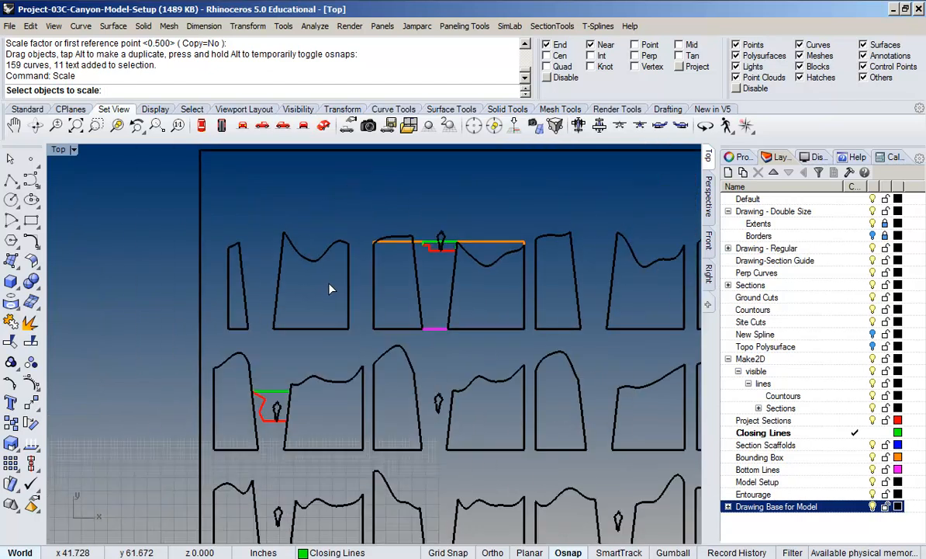
scroll(407, 324, down, 2)
scroll(375, 285, down, 4)
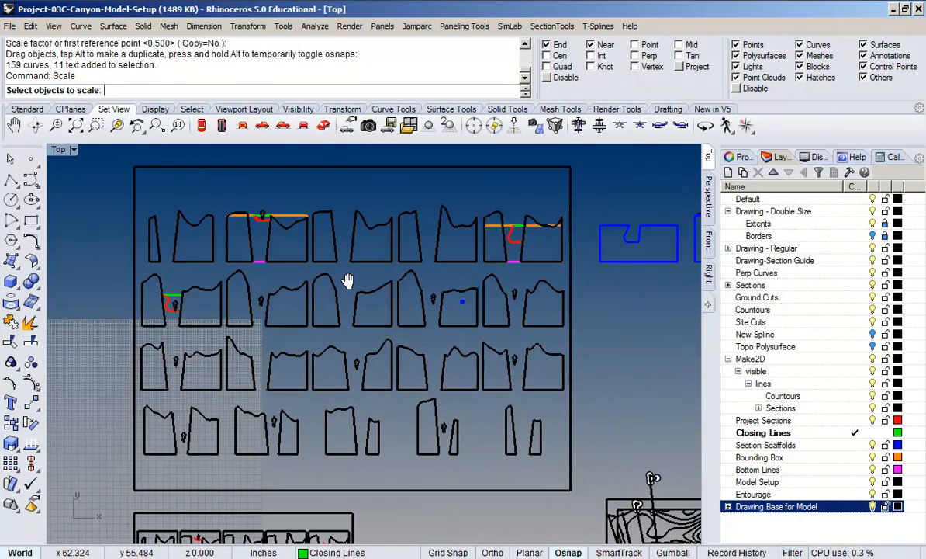
right_drag(461, 289, 389, 304)
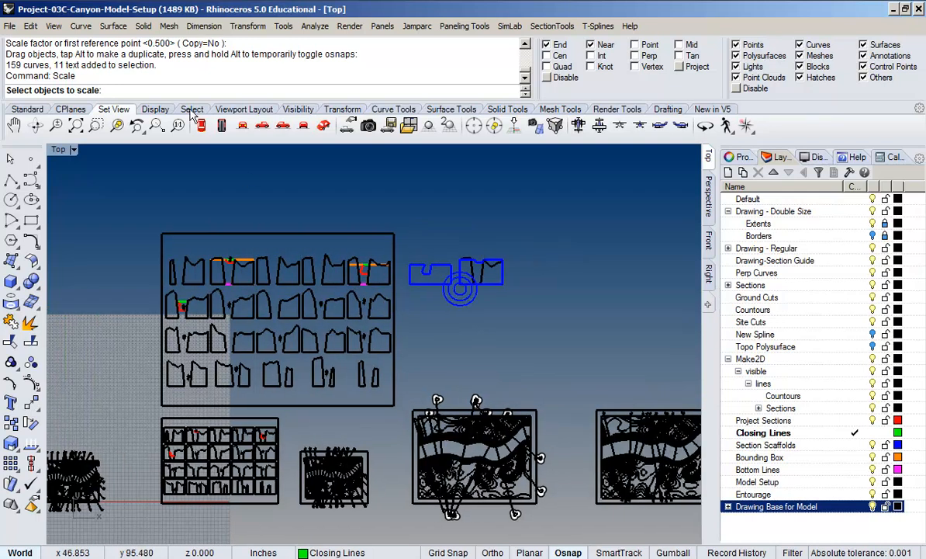